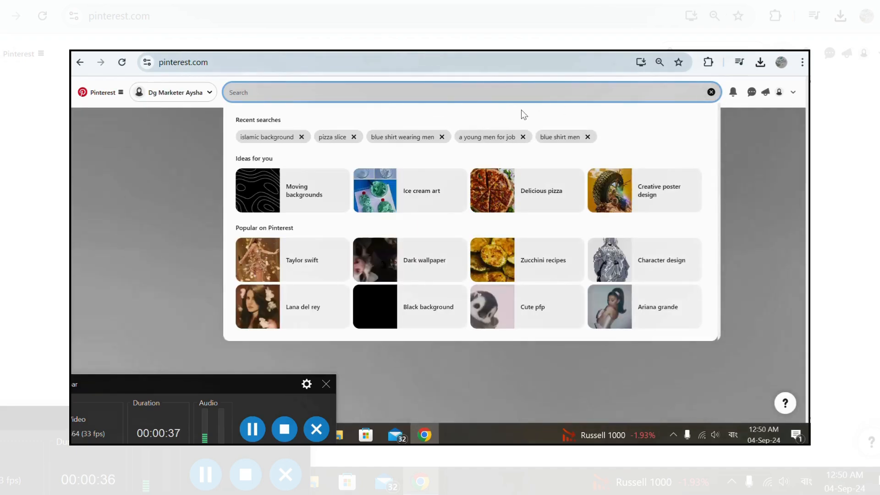
- Search Pinterest for "pizza" and open the dark pizza poster pin
type("pizza")
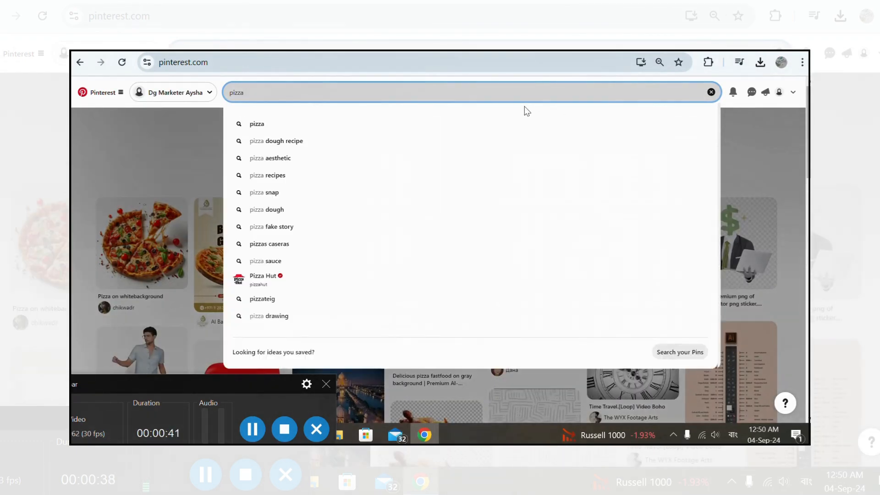
key("Return")
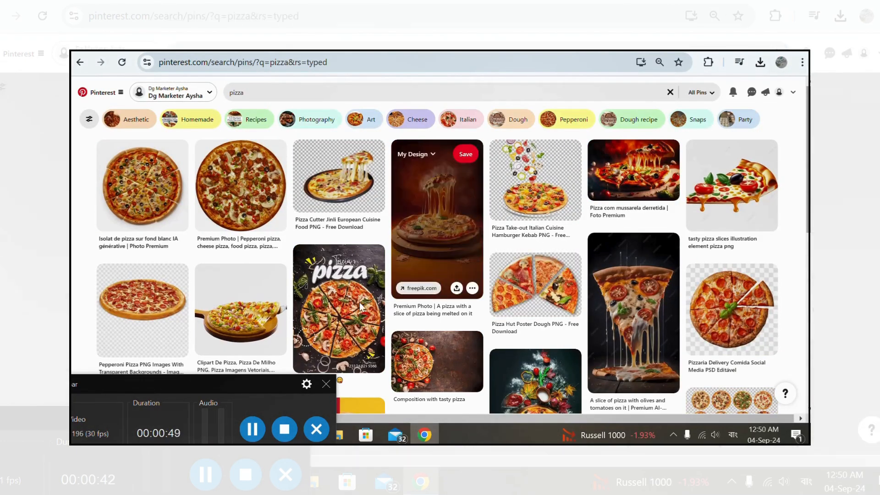
left_click(360, 307)
- Search for "pizza slice" and open the pin of a slice with floating toppings to download its image
left_click(381, 98)
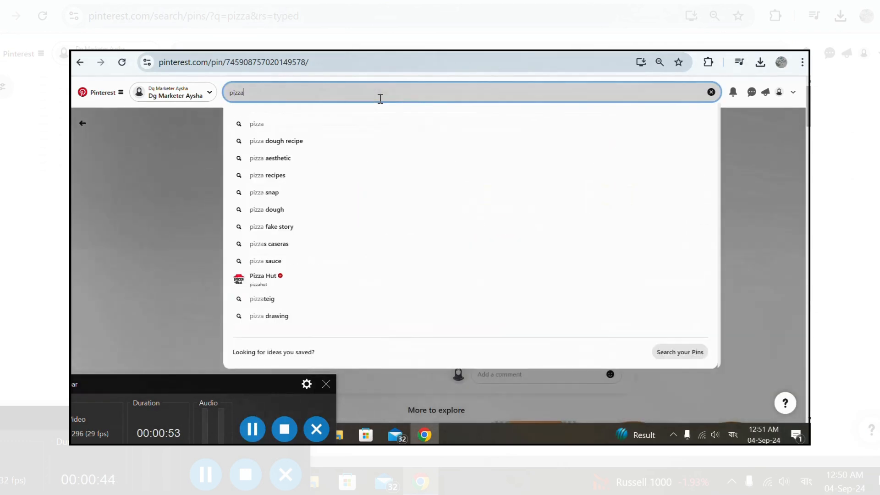
type("slice")
key("Return")
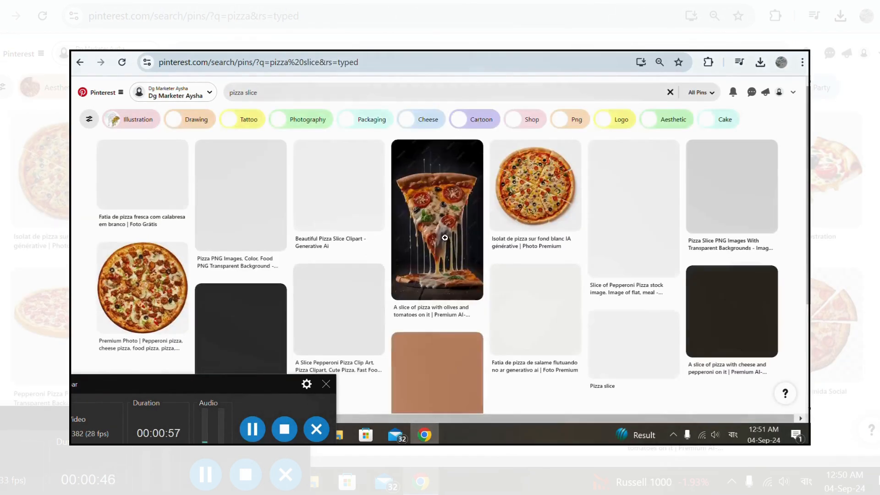
left_click(240, 197)
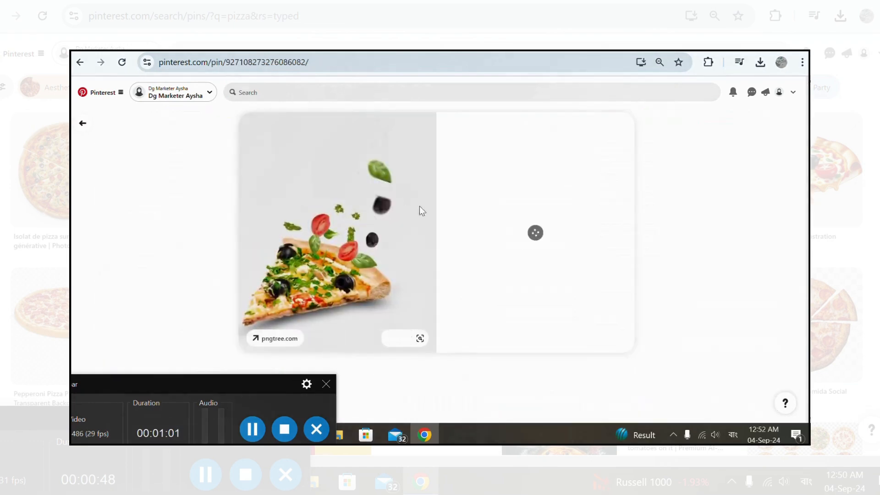
left_click(496, 138)
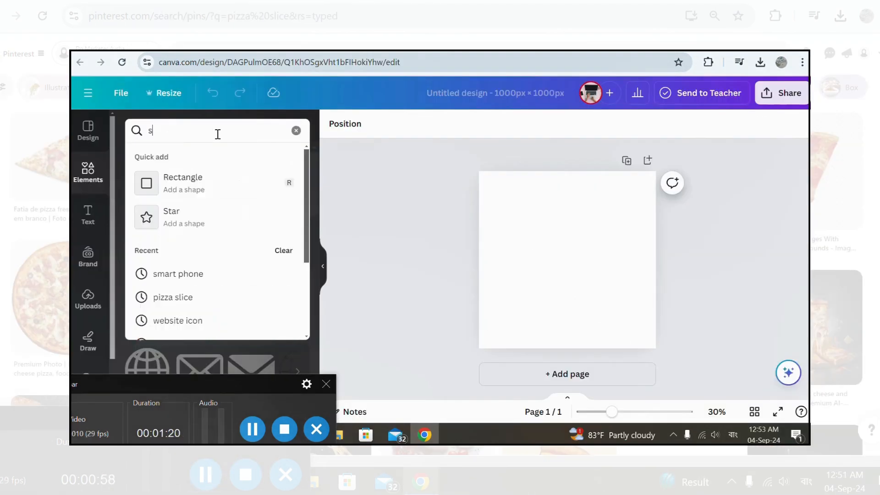
- In Canva, search the graphics for "smart phone" and add a blank-screen phone to the page
type("mart pho")
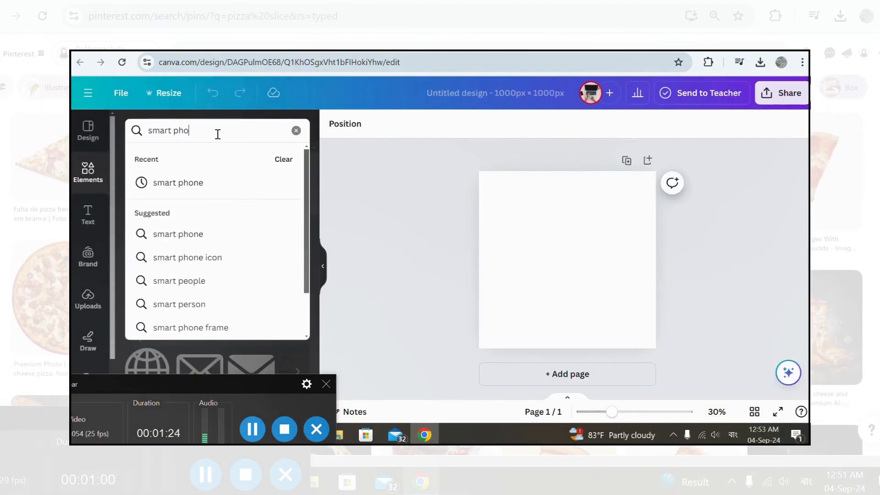
type("ne")
key("Return")
left_click(286, 222)
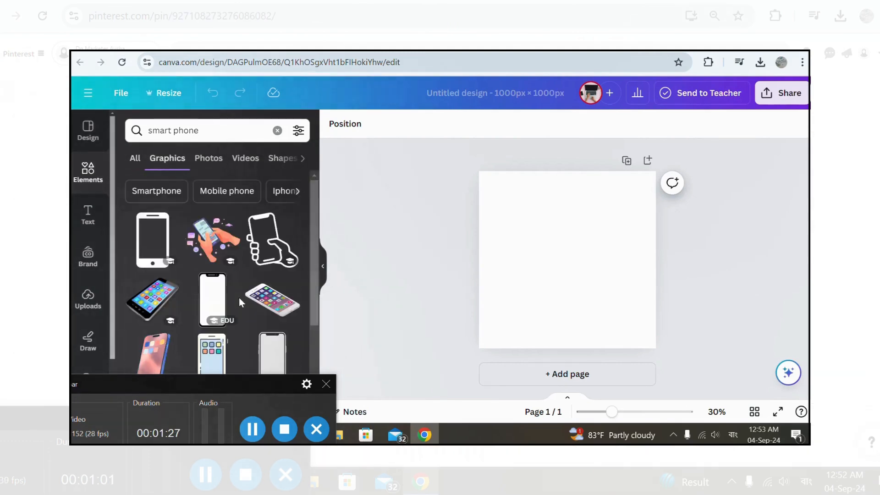
left_click(208, 261)
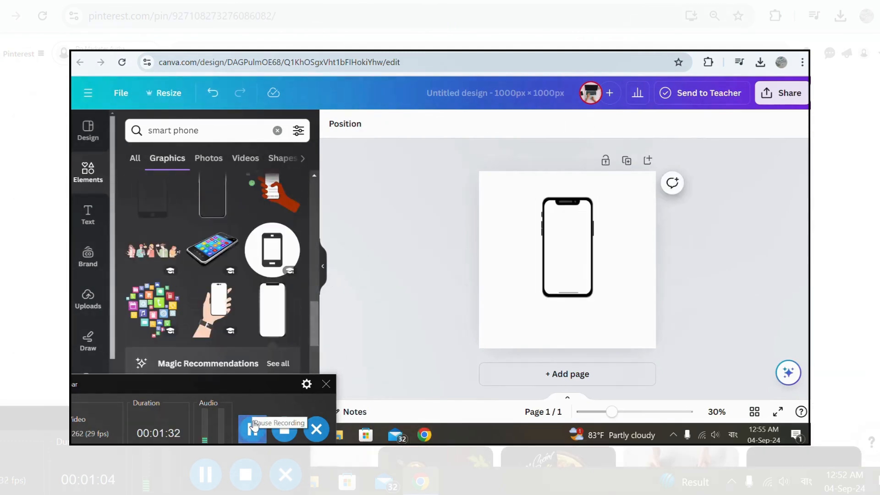
- Replace the phone with the notched white-screen phone graphic and centre it horizontally on the page
left_click(568, 247)
left_click(568, 168)
left_click(264, 324)
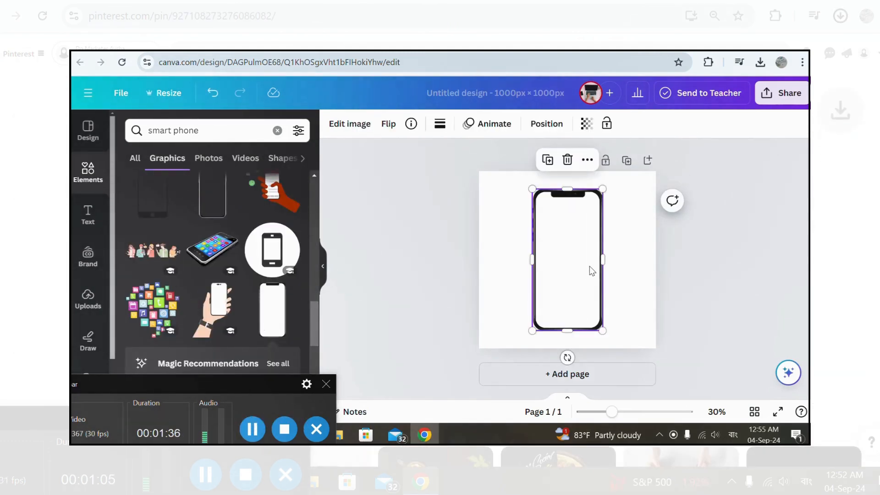
left_click_drag(562, 262, 568, 260)
- Upload the "download" pizza image and the Pizza PNG slice image from the Downloads folder
left_click(88, 299)
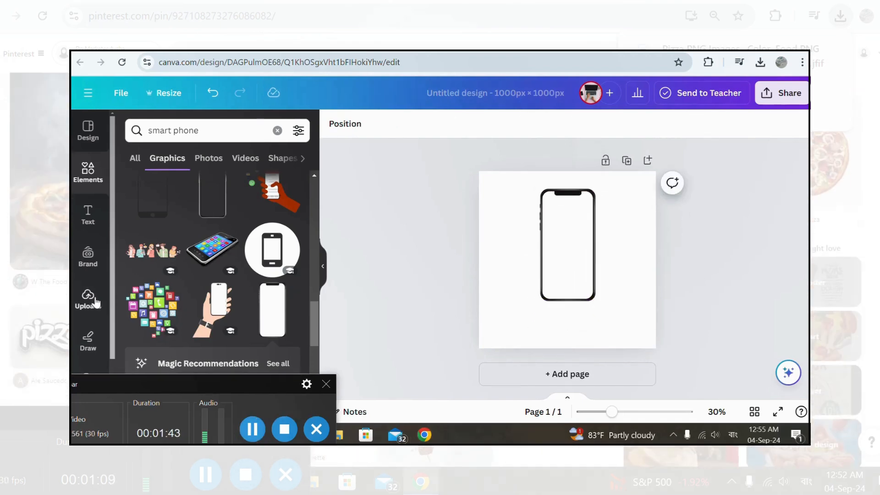
left_click(205, 159)
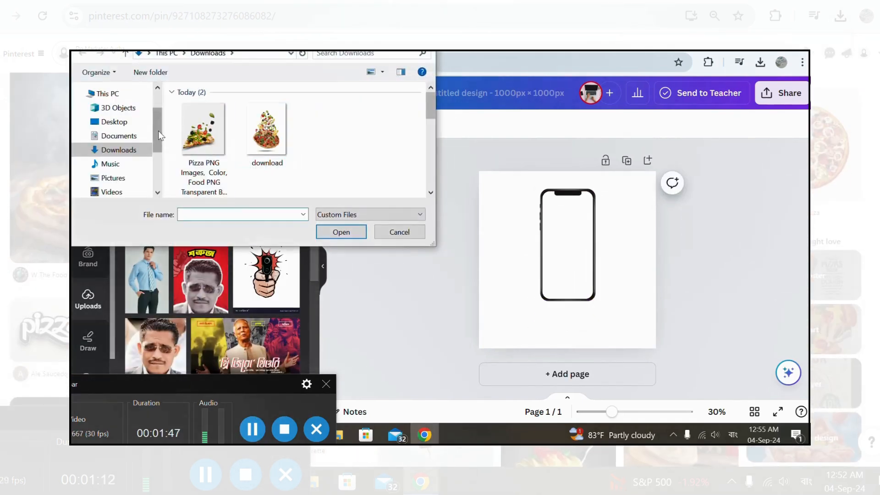
left_click(274, 160)
double_click(274, 161)
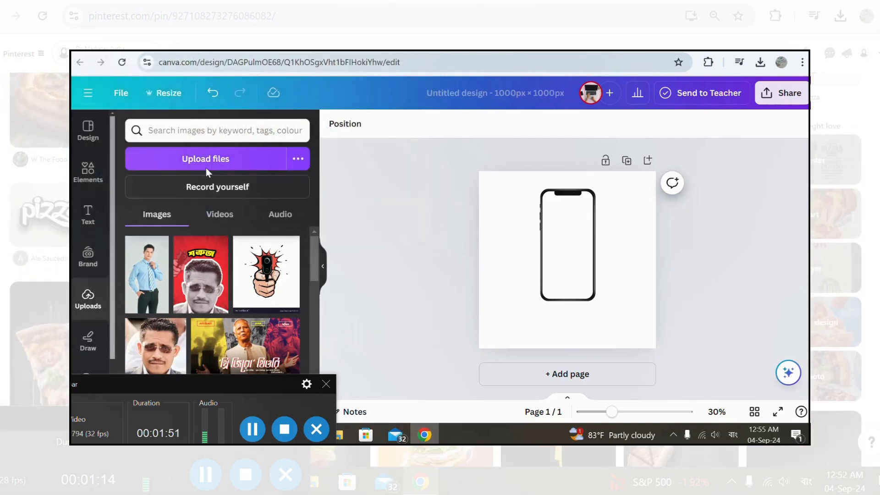
left_click(206, 156)
left_click(206, 150)
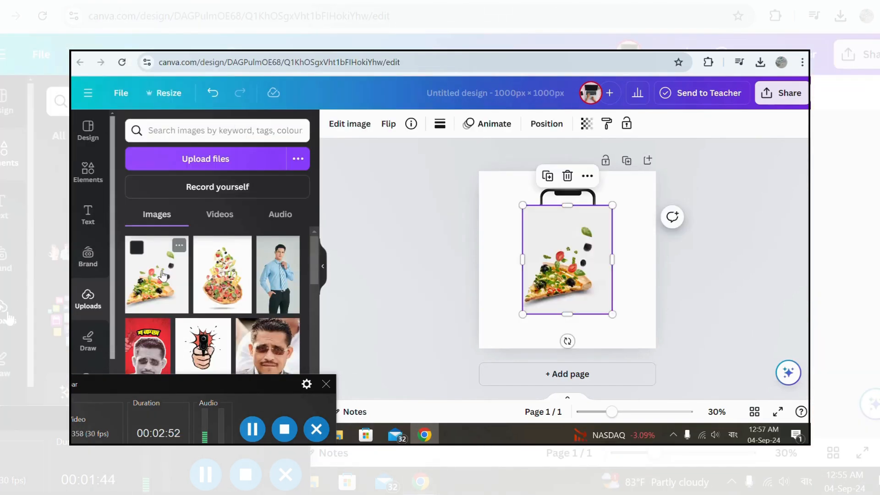
- Remove the pizza slice image's background, then enlarge the slice slightly and position it over the phone
left_click(350, 124)
left_click(146, 209)
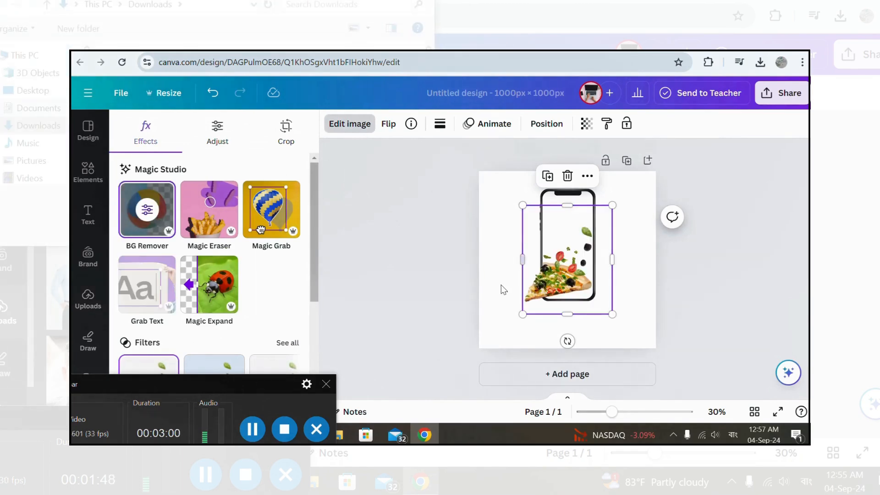
left_click_drag(556, 279, 569, 252)
left_click_drag(535, 287, 524, 301)
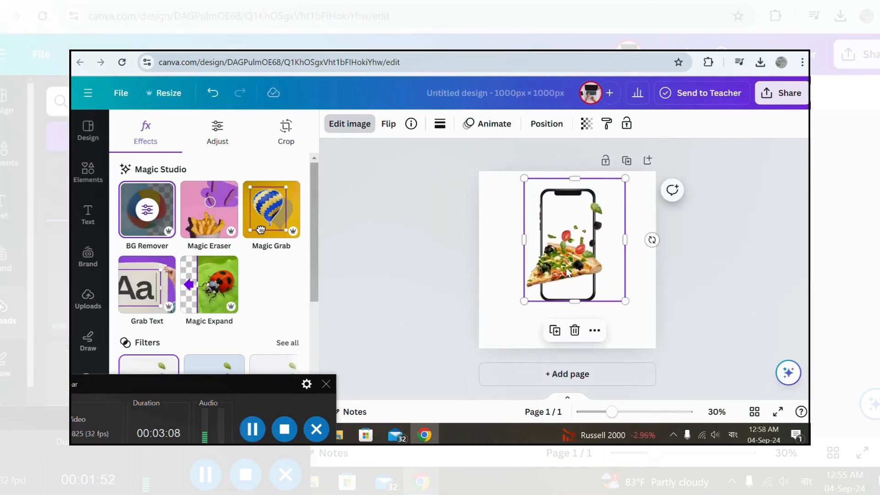
mouse_move(565, 271)
left_mouse_down()
mouse_move(576, 266)
mouse_move(568, 265)
left_mouse_up()
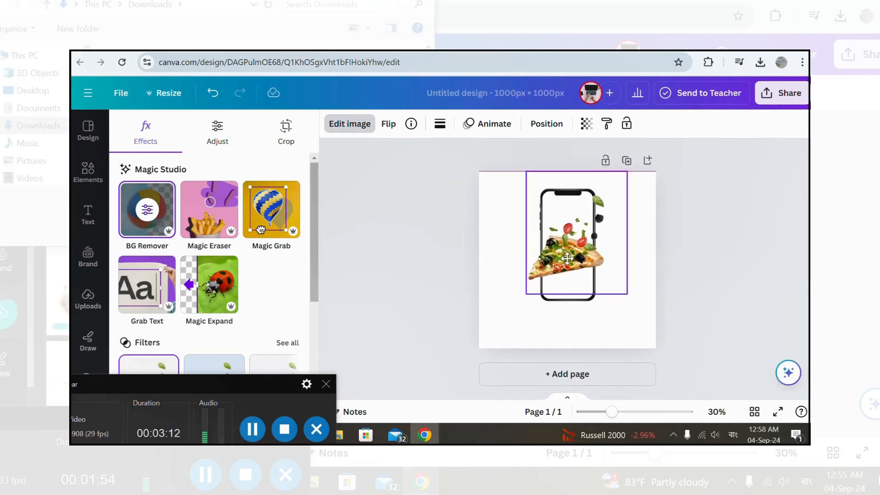
- Fill the page background with the olive green photo colour taken from the pizza slice
left_click(332, 124)
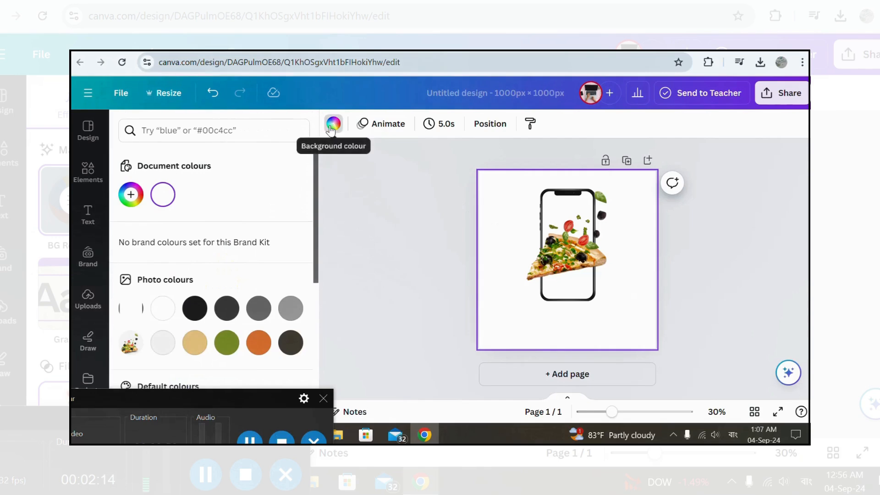
left_click(131, 195)
left_click(270, 185)
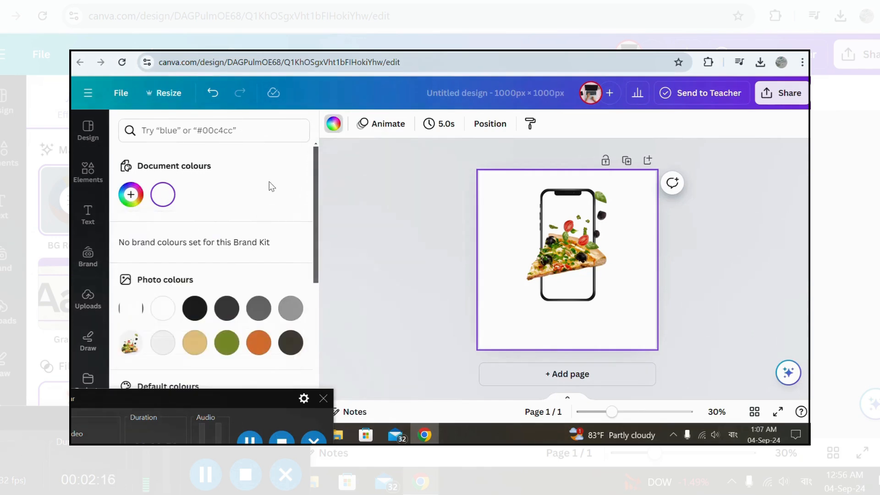
left_click(227, 348)
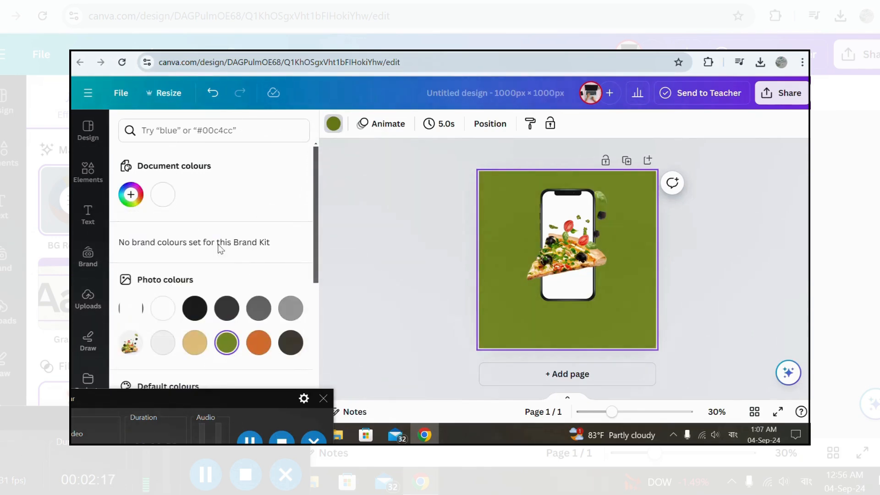
- Darken the page background to a deep olive green using a custom solid colour
left_click(333, 124)
left_click(334, 124)
left_click(130, 195)
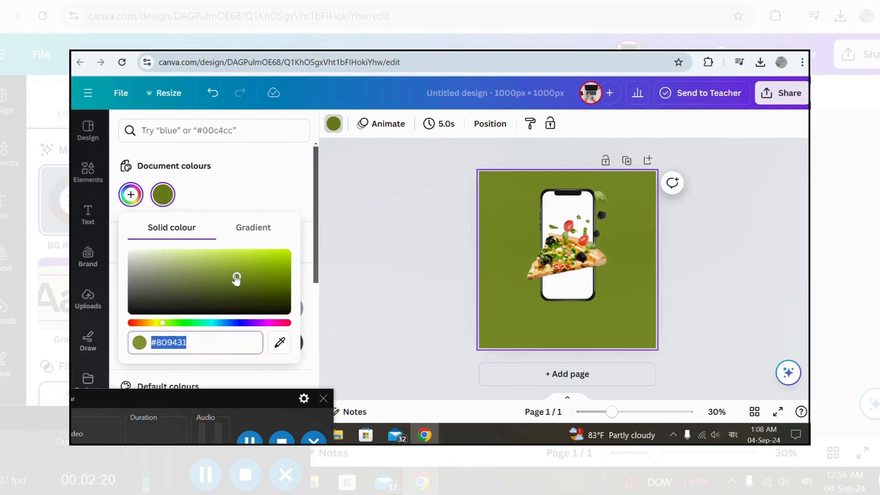
left_click_drag(237, 278, 254, 286)
- Add a heading to the page that reads MOBILE
left_click(94, 225)
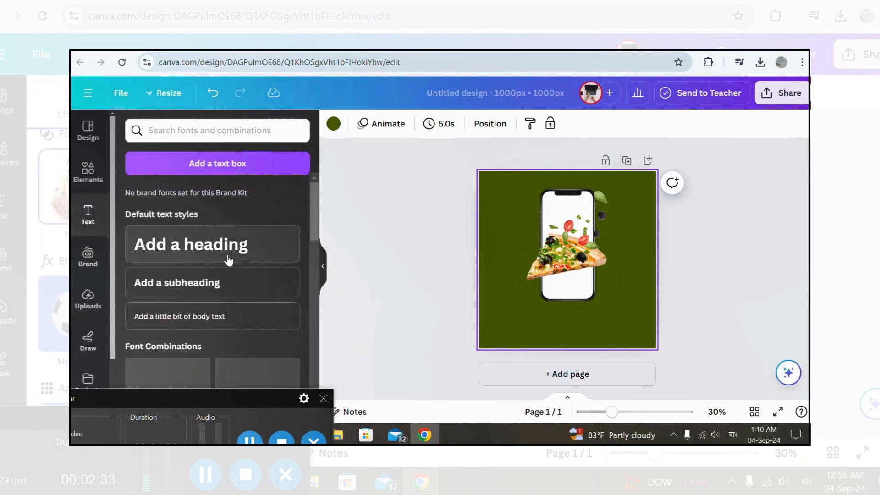
left_click(228, 250)
type("MOBILE")
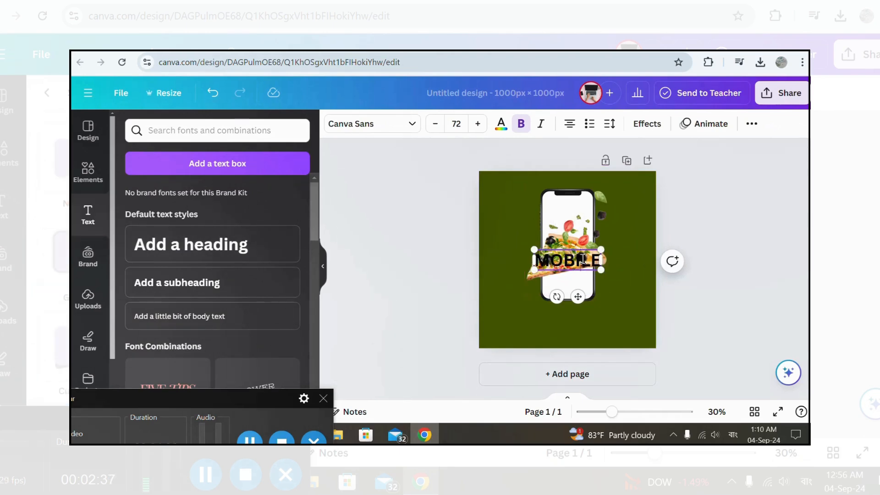
- Set the MOBILE heading's font to League Spartan and move the heading down to the phone's lower left
double_click(582, 260)
left_click(411, 123)
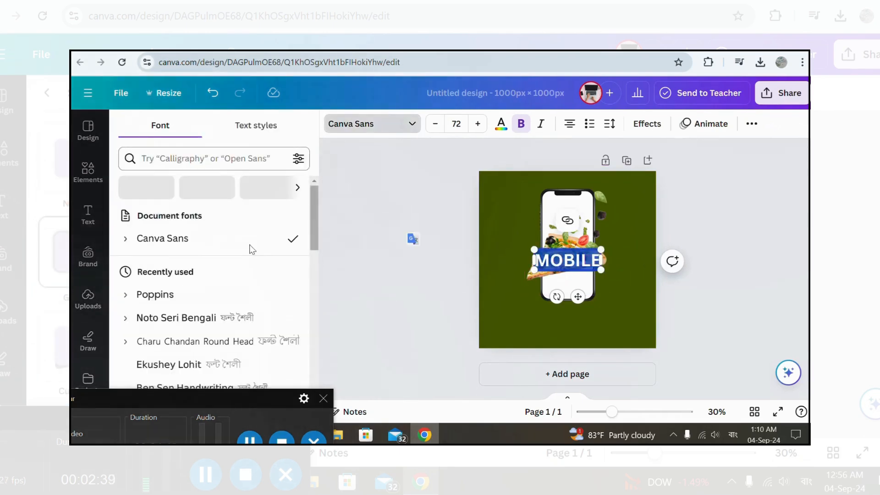
scroll(231, 333, "down", 3)
scroll(232, 334, "down", 3)
left_click(176, 356)
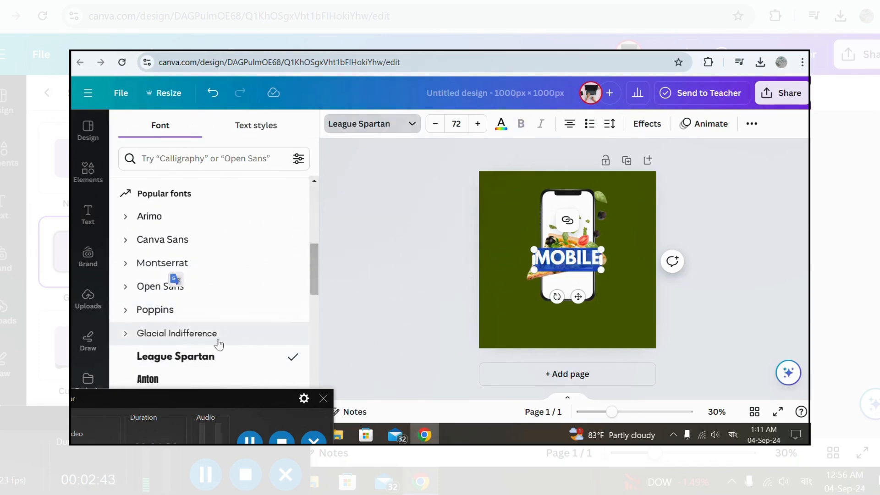
scroll(220, 345, "down", 3)
left_click_drag(578, 296, 545, 342)
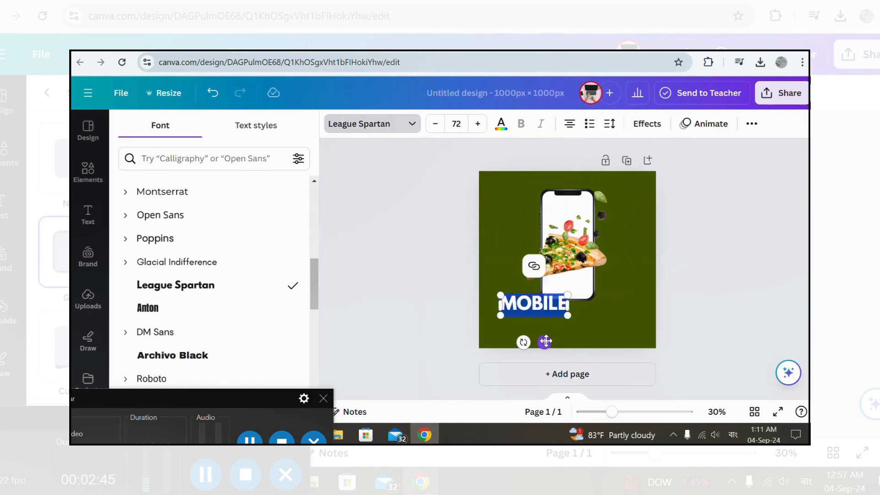
left_click(623, 306)
- Make a copy of the MOBILE text that reads SHOPS and place it at the phone's lower right
left_click(550, 304)
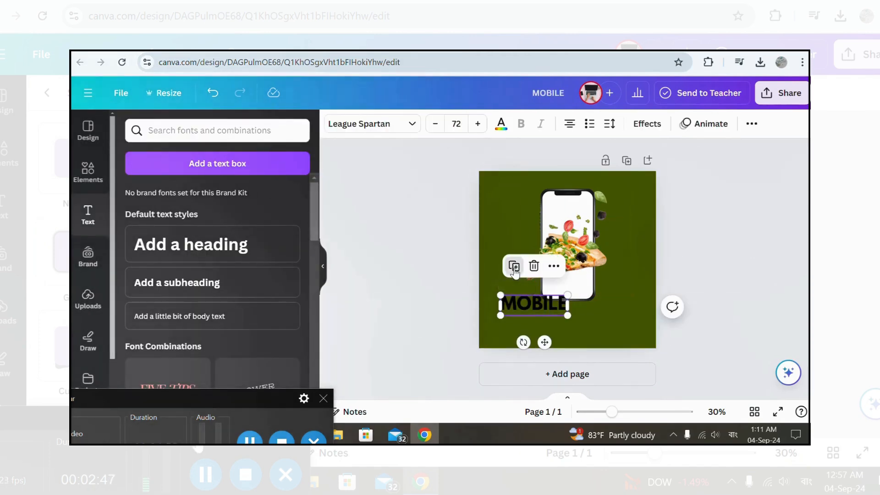
left_click(514, 265)
left_click_drag(545, 307, 583, 329)
double_click(582, 328)
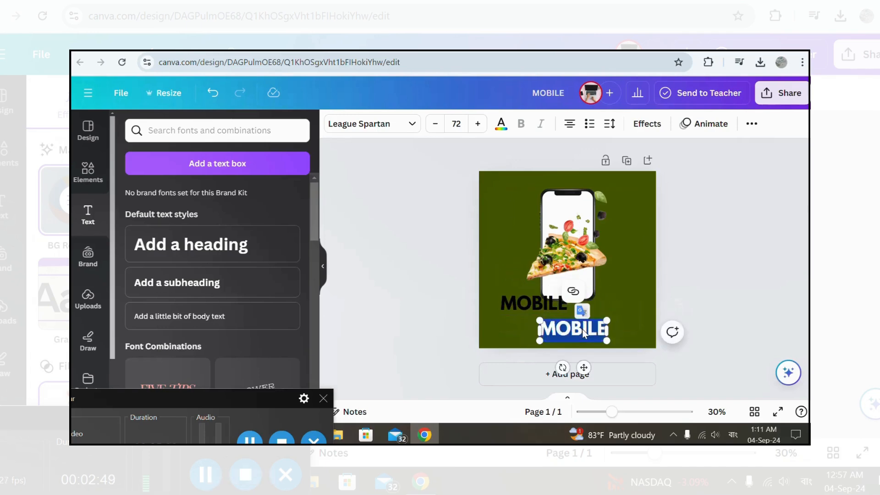
type("SHOPS")
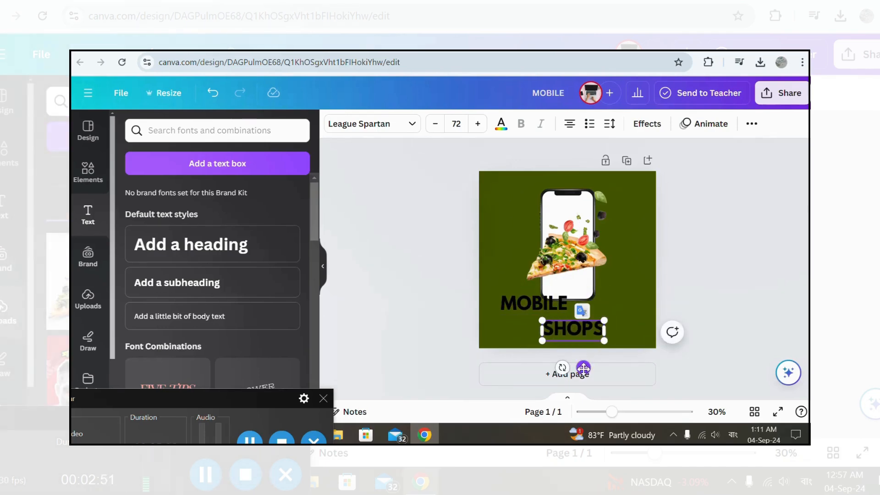
left_click_drag(583, 368, 620, 336)
- Rotate MOBILE to read upward, enlarge it to size 121 and align it along the phone's left edge
left_click(524, 304)
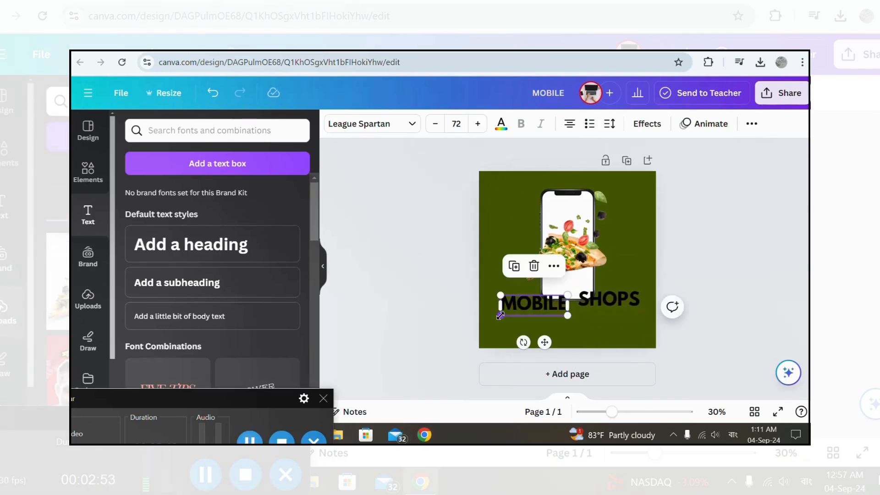
left_click_drag(524, 342, 566, 318)
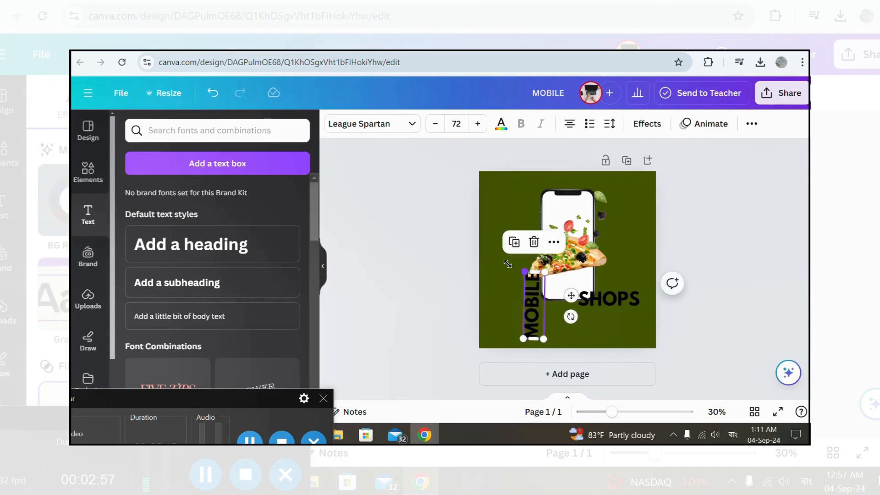
left_click_drag(508, 264, 435, 183)
left_click_drag(545, 166, 540, 185)
left_click_drag(535, 339, 526, 301)
left_click_drag(507, 264, 569, 255)
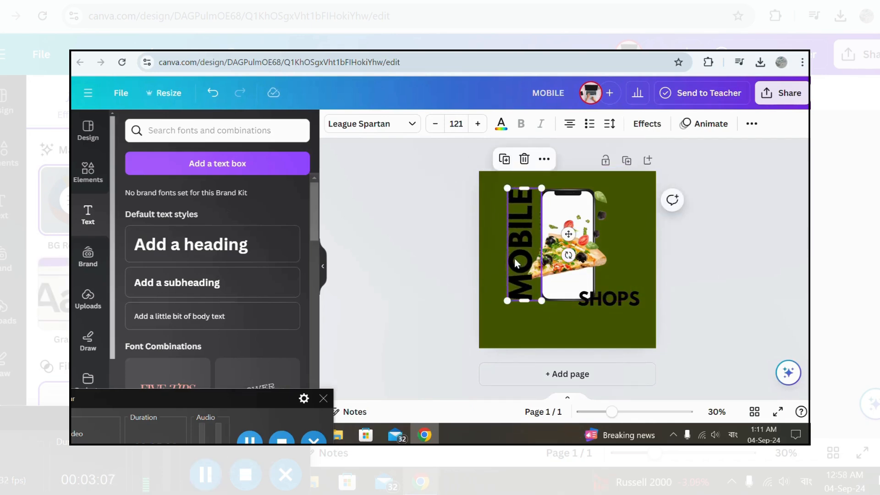
left_click_drag(516, 262, 521, 259)
- Rotate SHOPS to read downward along the phone's right edge and scale it to the phone's height
left_click(614, 300)
left_click_drag(577, 308, 607, 296)
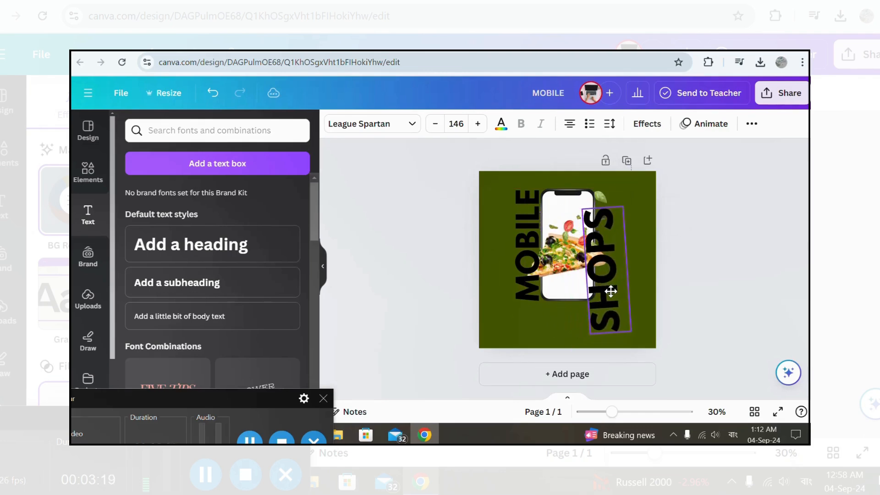
left_click_drag(654, 268, 614, 267)
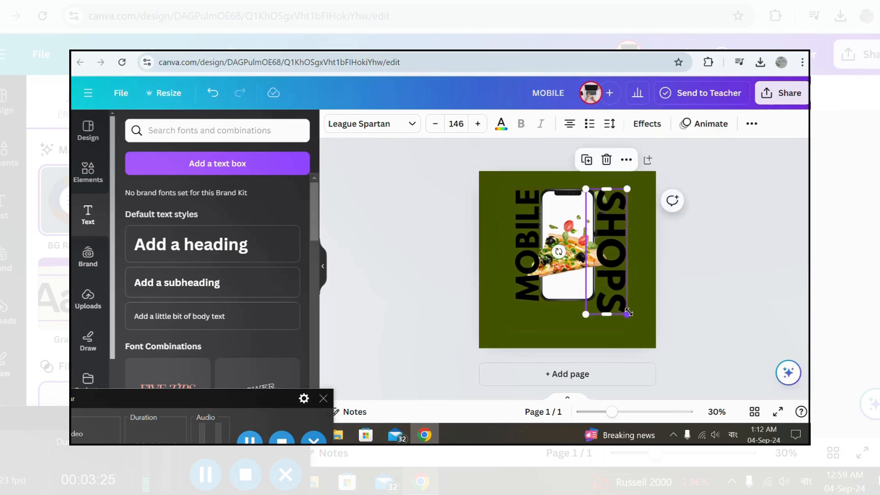
left_click_drag(627, 315, 624, 302)
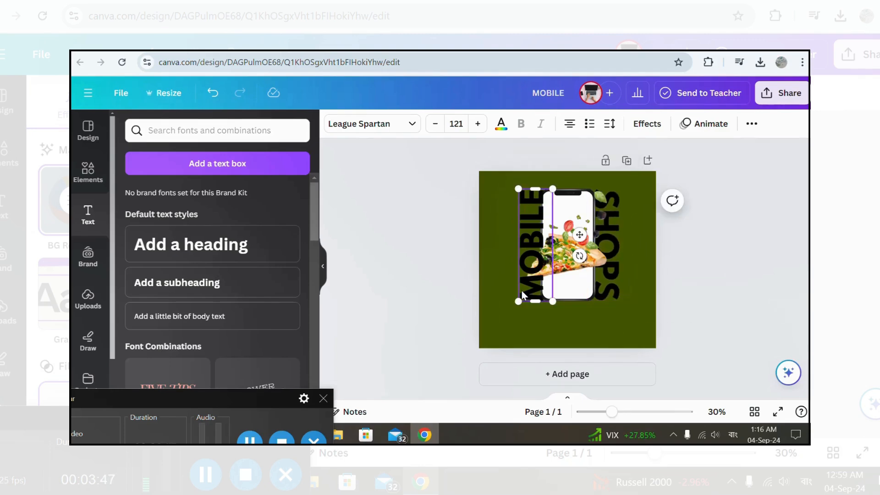
- Recolour the letters MOB in the vertical MOBILE text with a custom lime green
left_click_drag(525, 298, 524, 241)
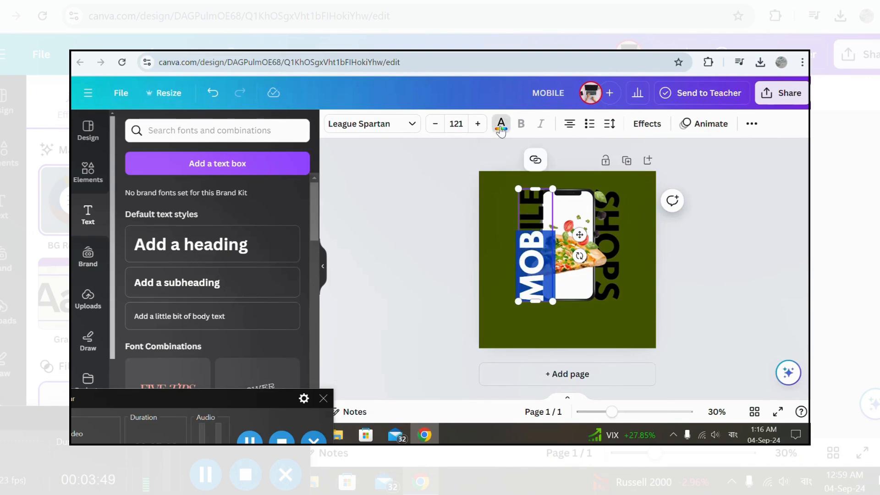
left_click(501, 124)
left_click(227, 343)
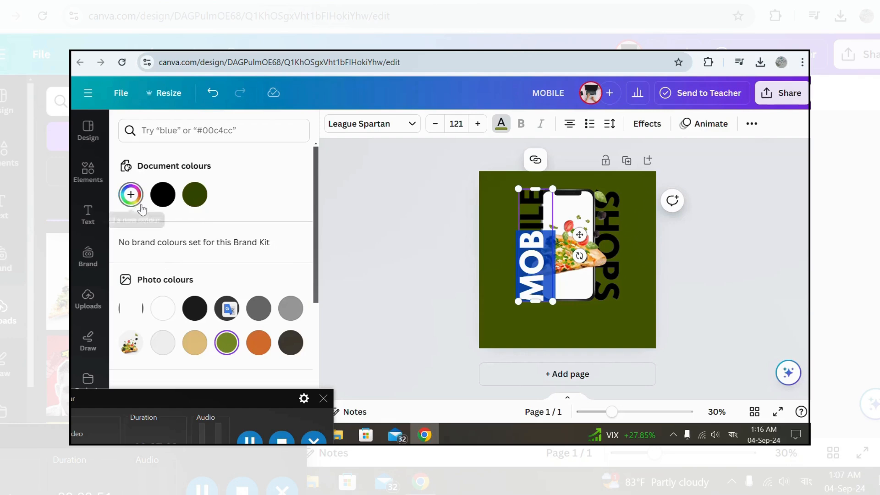
left_click(131, 195)
left_click_drag(236, 256, 262, 242)
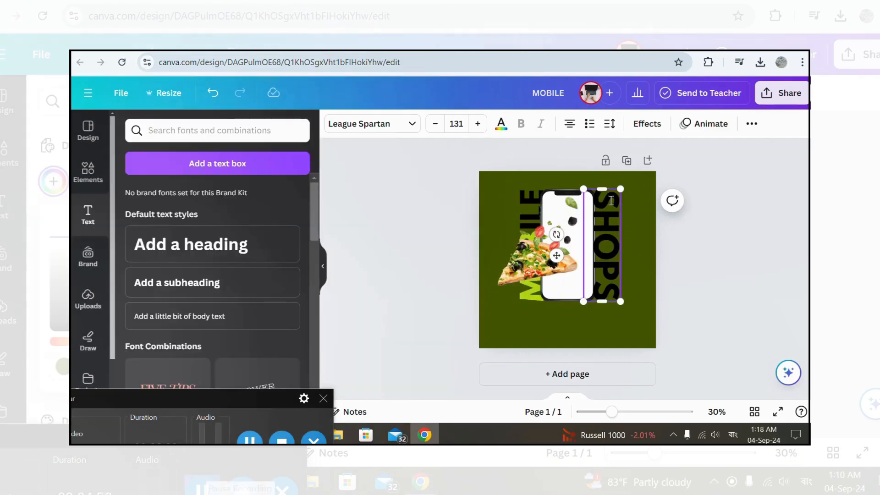
- Recolour the letters SHO in the vertical SHOPS text with the same lime green used for MOB
left_click_drag(605, 191, 612, 259)
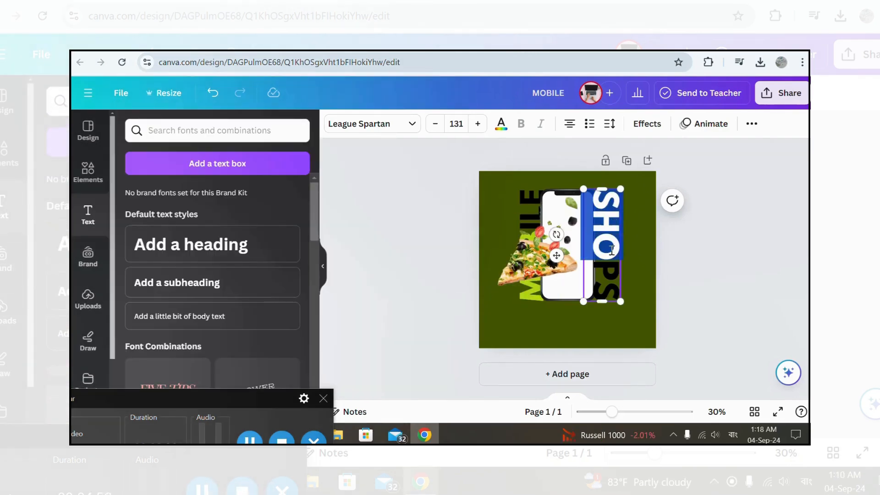
left_click(501, 123)
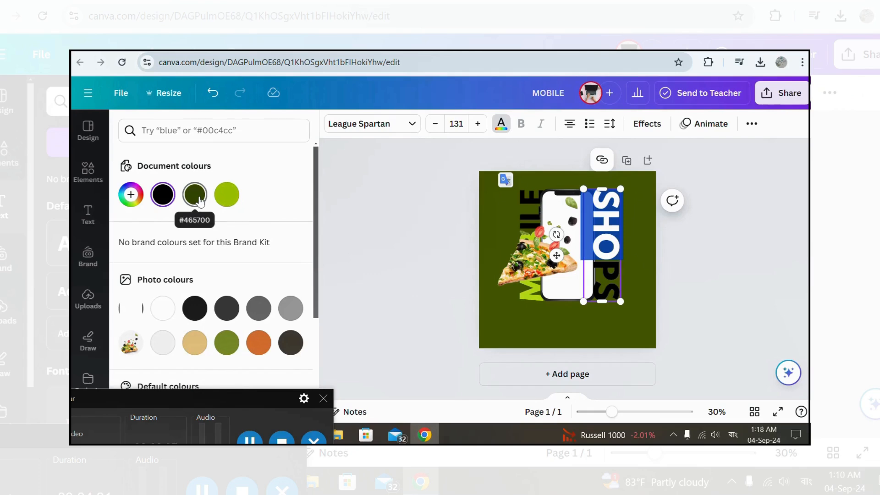
left_click(230, 197)
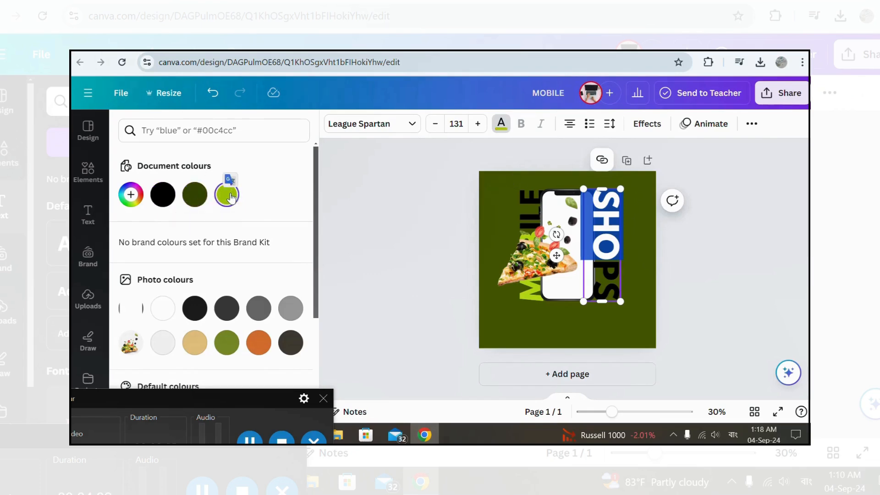
left_click(740, 248)
left_click(687, 257)
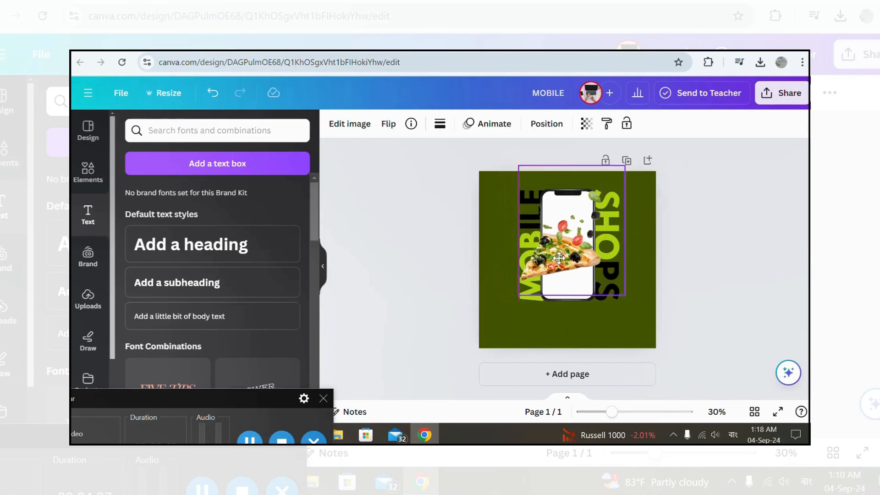
- Apply a Drop shadow to the pizza slice image
left_click(349, 124)
scroll(253, 307, "down", 2)
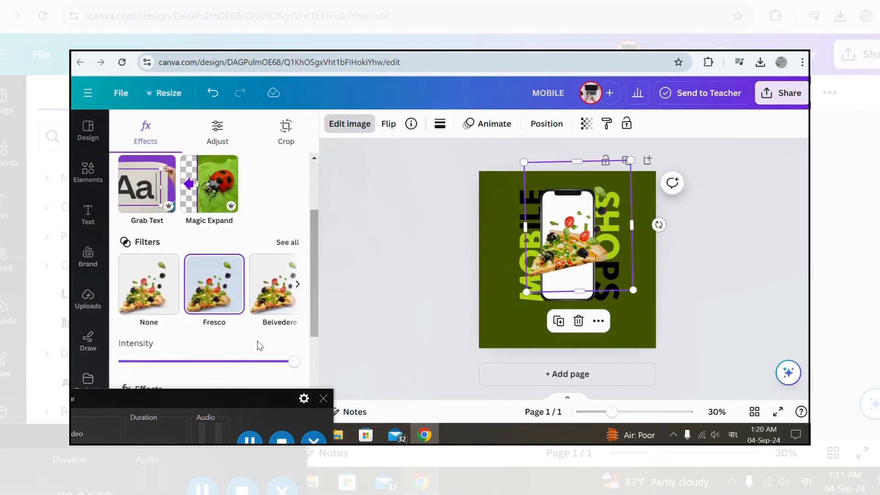
scroll(253, 305, "up", 2)
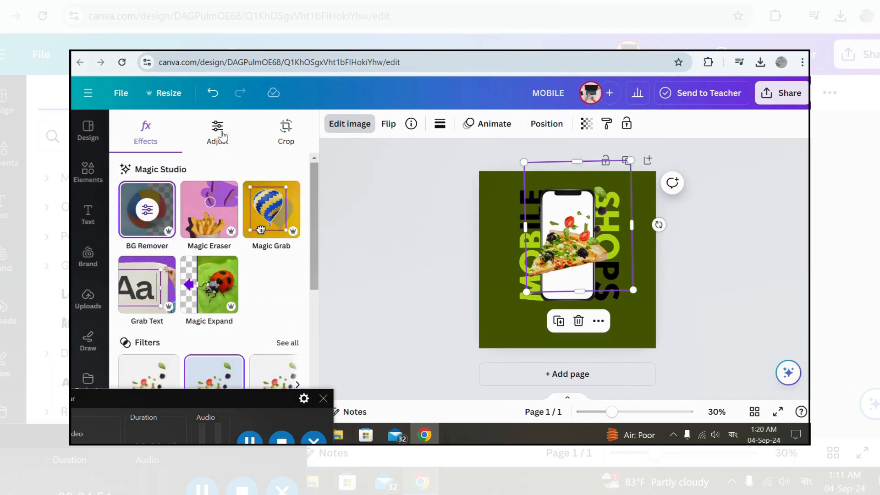
scroll(226, 190, "down", 4)
left_click(147, 265)
left_click(207, 274)
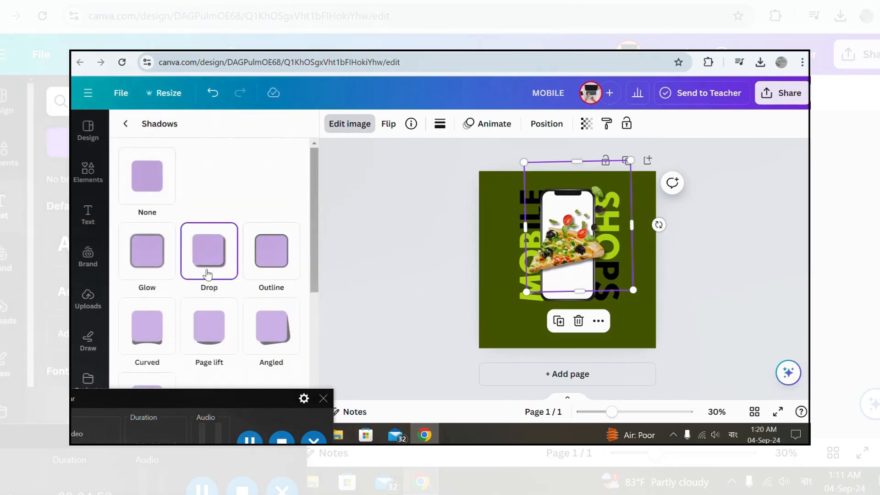
left_click_drag(567, 253, 569, 255)
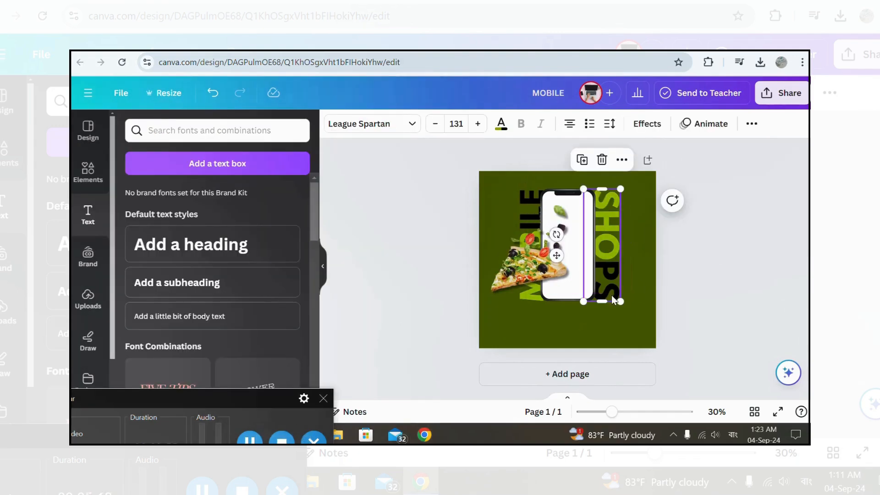
- Recolour the letters PS in the vertical SHOPS text white
left_click_drag(613, 294, 608, 267)
left_click(502, 124)
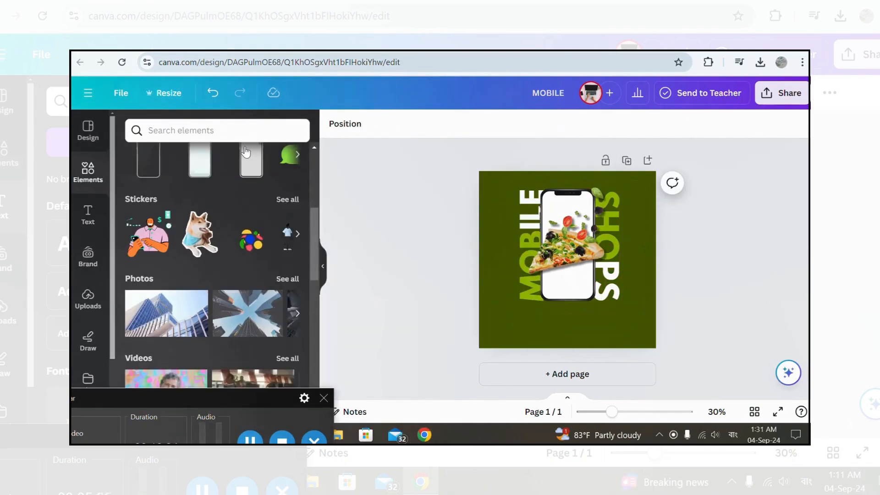
- Search the elements for "Scratches and grain texture effect" and add a grain texture graphic to the design
left_click(235, 130)
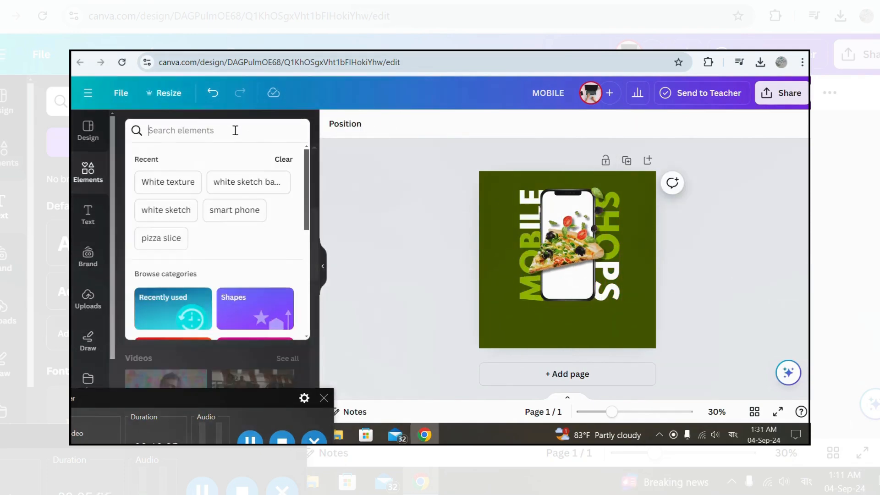
type("Scratches and grain texture effect")
key("Return")
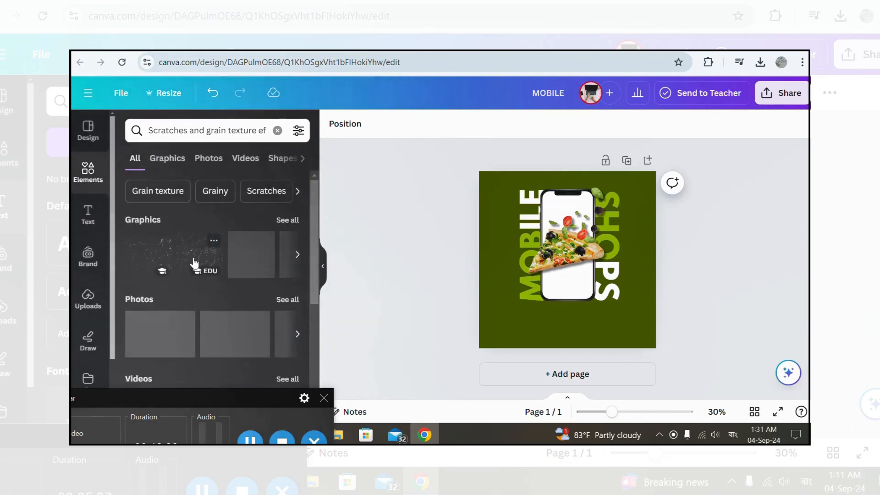
left_click(258, 264)
- Enlarge the grain texture to cover the whole page and send it backward in the layer order
left_click_drag(591, 316, 569, 298)
left_click_drag(621, 313, 665, 340)
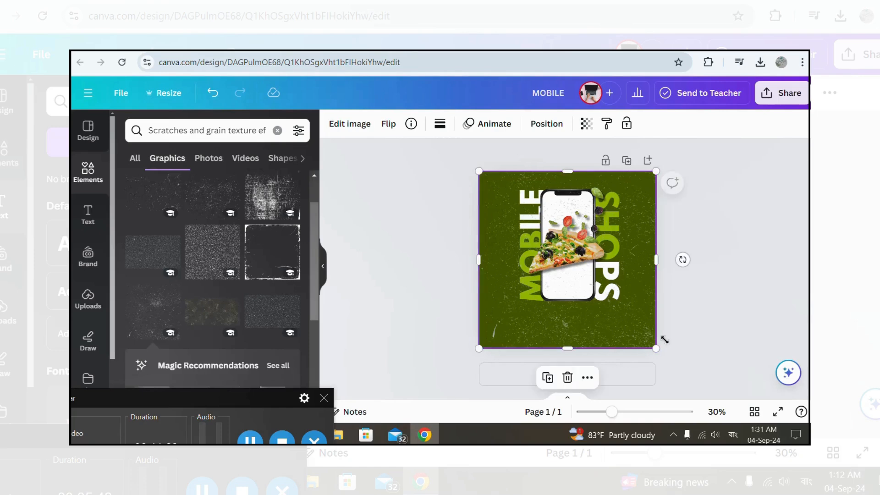
left_click(535, 132)
left_click(260, 159)
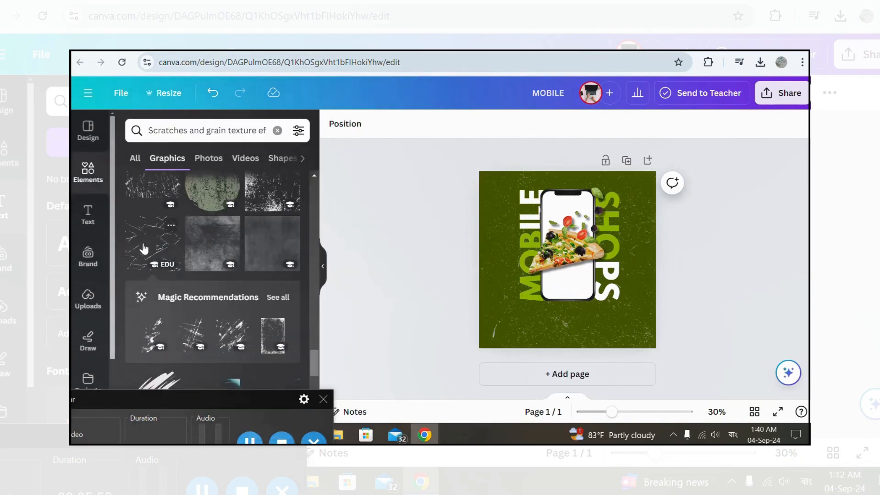
- Add the scratch-line graphic and shrink it to fit over the upper letters of SHOPS
left_click(144, 246)
left_click(440, 123)
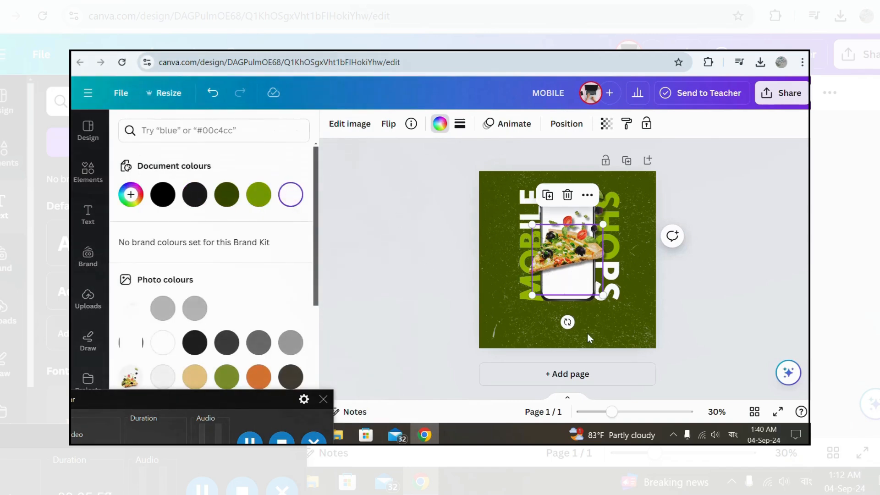
left_click_drag(600, 289, 620, 206)
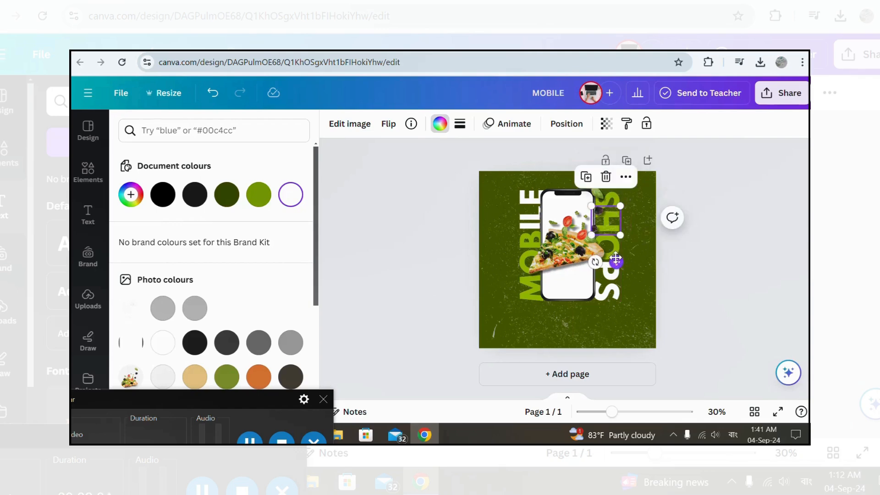
left_click_drag(616, 260, 618, 249)
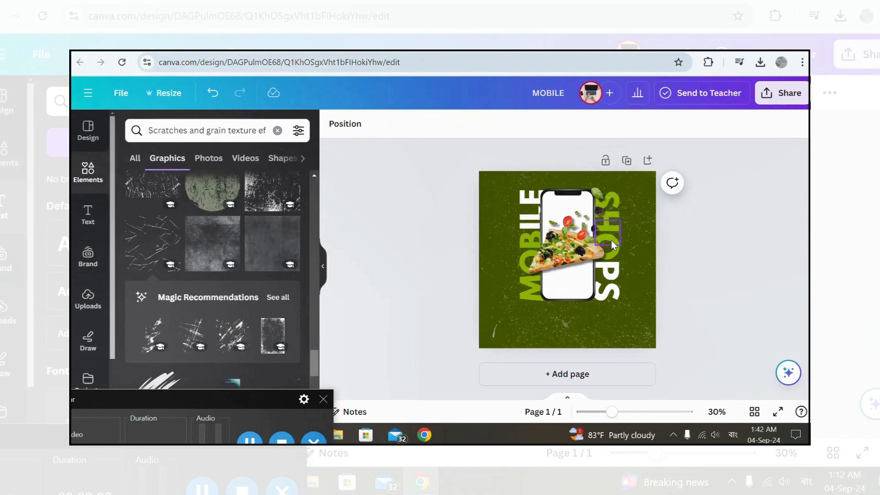
- Place copies of the small scratch graphic down the lime green letters of SHOPS
left_click(613, 245)
left_click_drag(615, 245, 613, 265)
left_click(706, 263)
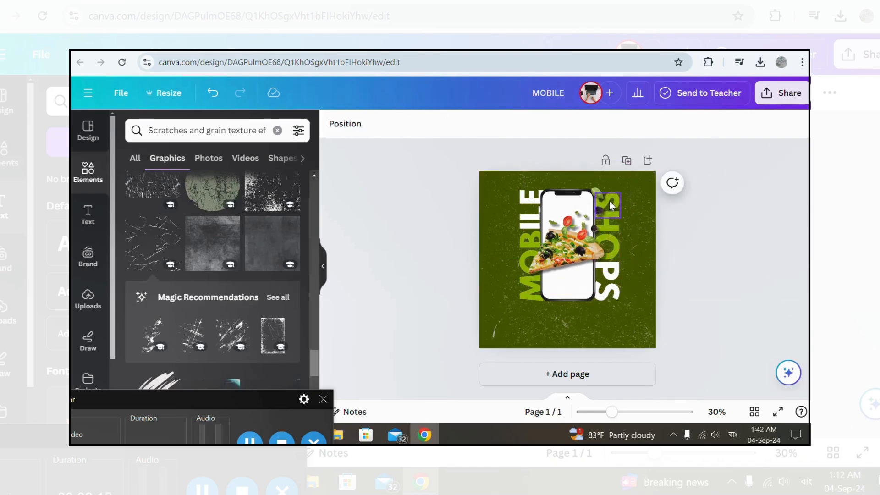
left_click_drag(609, 201, 609, 252)
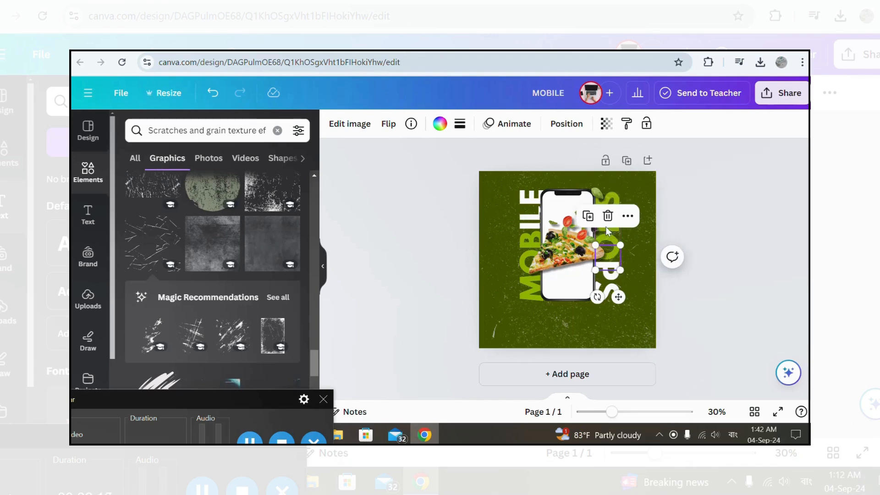
- Group the scratch graphics over the lime letters of SHOPS and send the group backward
left_click(606, 231, "shift")
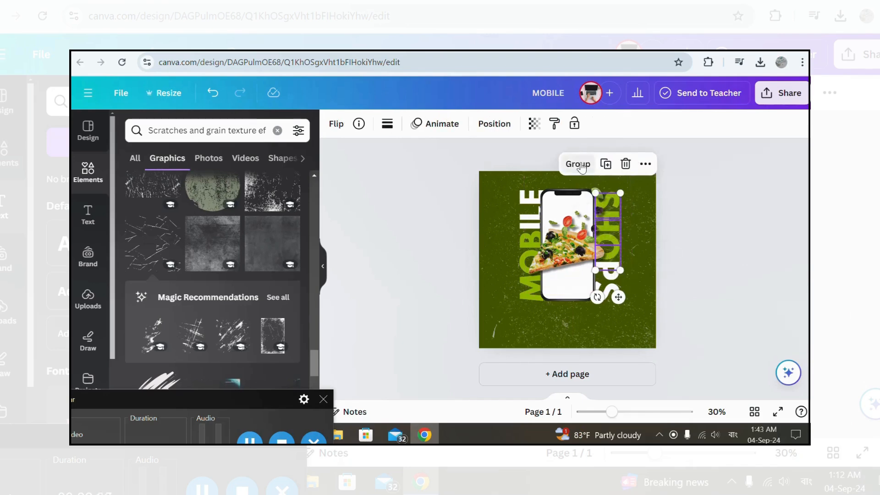
key("ctrl+g")
left_click(450, 130)
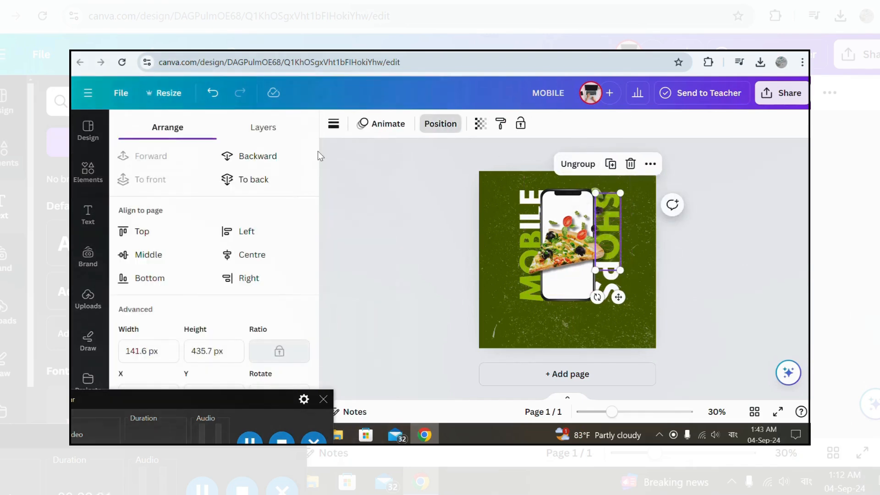
left_click(269, 166)
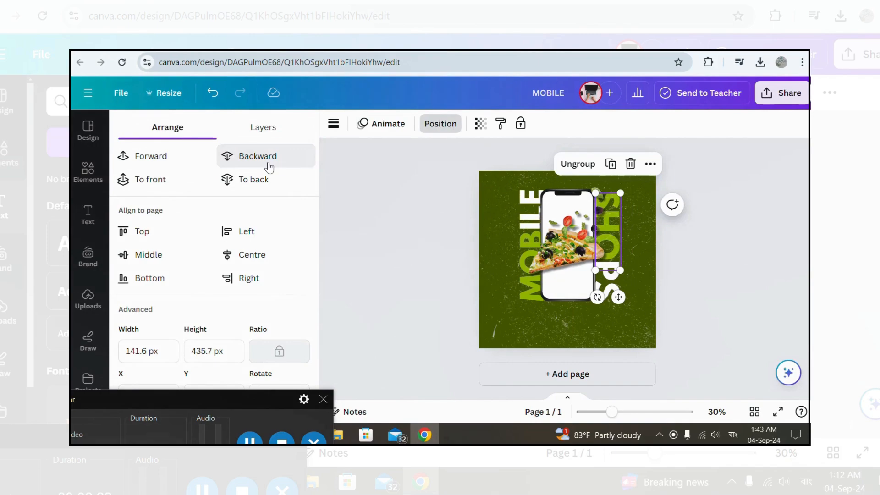
- Duplicate the scratch group and place the copy over the lime letters MOB
left_click(610, 163)
left_click_drag(622, 303, 542, 331)
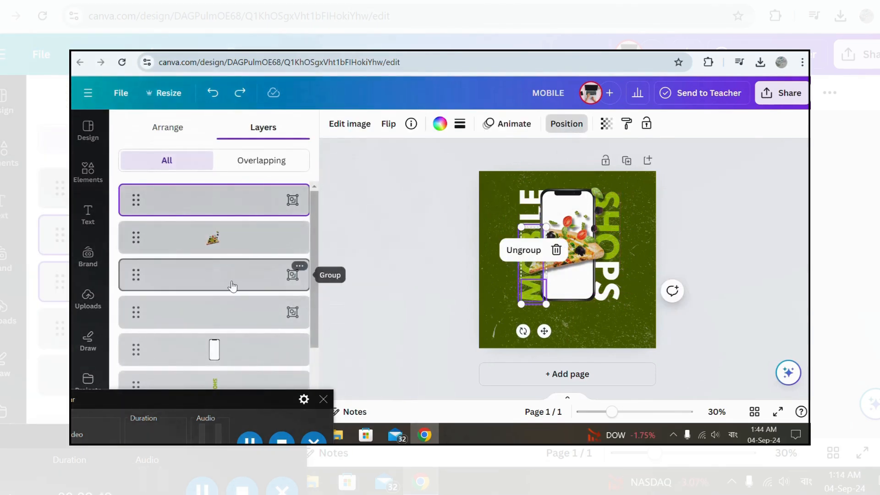
- Duplicate the scratch group on MOB, move the copy beside the lower end of SHOPS and ungroup it
left_click(232, 282)
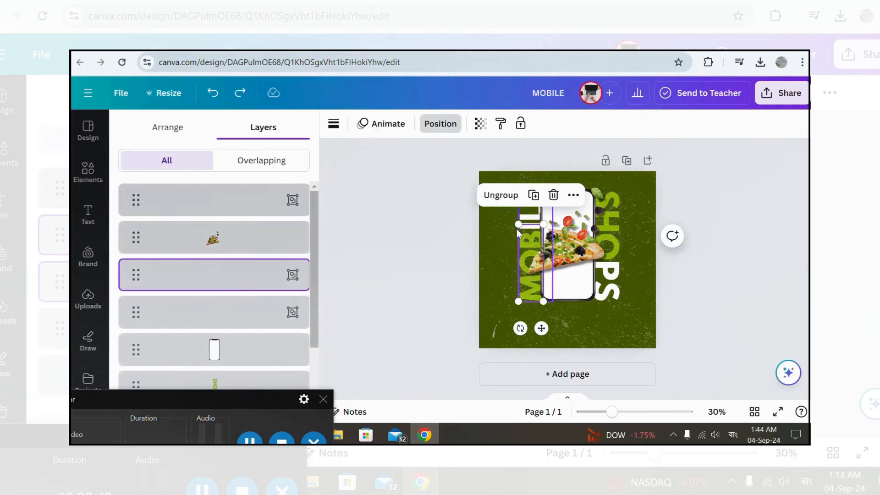
left_click(533, 195)
left_click_drag(531, 295, 632, 329)
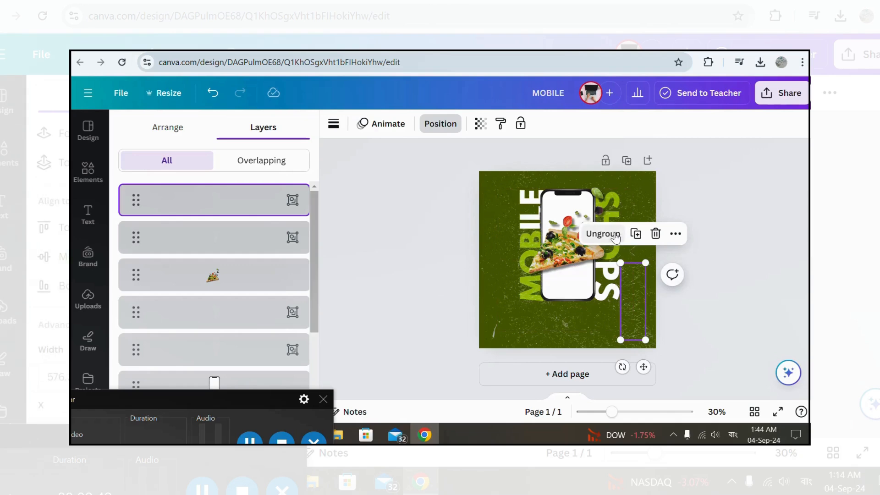
left_click(615, 237)
left_click(766, 321)
- Recolour one of the ungrouped scratch graphics dark green and place it on the white P of SHOPS
left_click(633, 278)
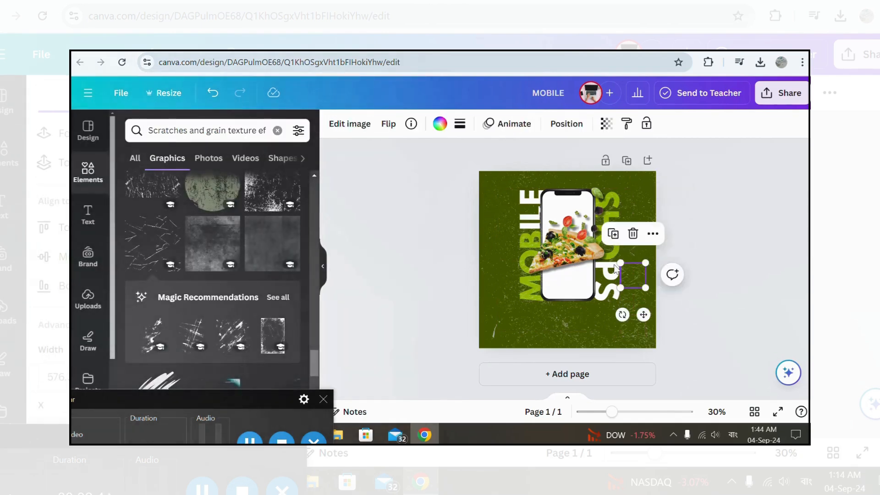
left_click(438, 130)
left_click(194, 194)
left_click_drag(641, 315, 613, 313)
- Delete the two leftover scratch graphics beside SHOPS
left_click(635, 306)
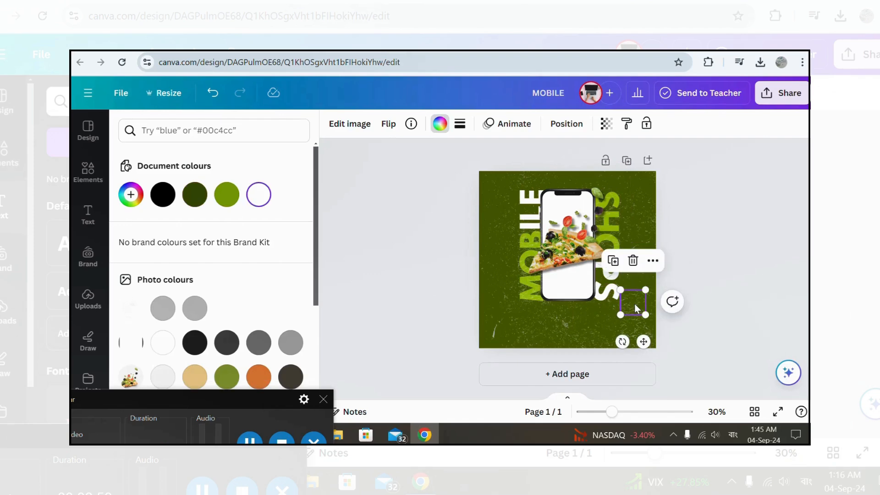
left_click(633, 263)
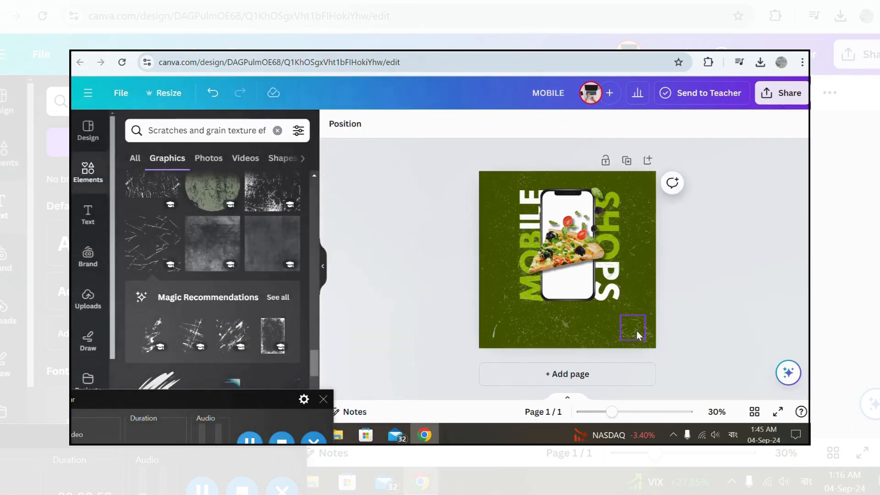
left_click(636, 332)
left_click(633, 286)
- Place dark green scratch graphics over the white S of SHOPS and the white letters of MOBILE
left_click(610, 272)
left_click_drag(610, 271, 611, 291)
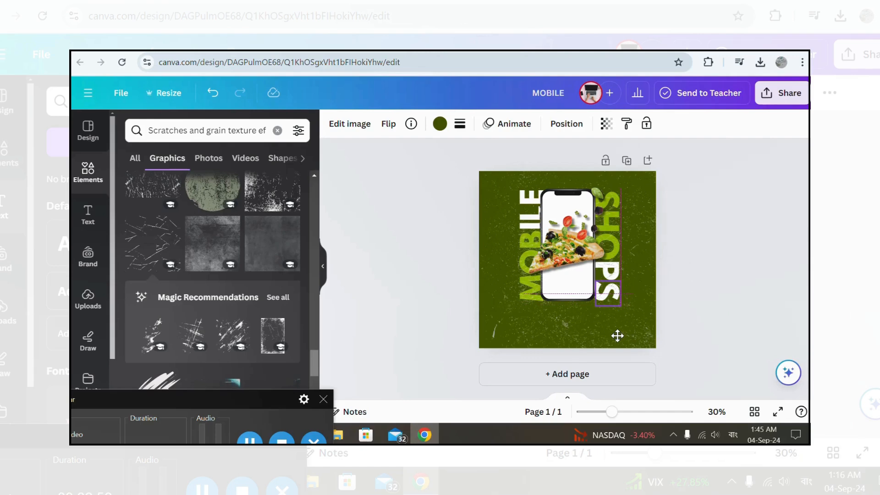
left_click_drag(617, 336, 541, 256)
left_click(697, 304)
left_click(607, 291)
left_click(758, 258)
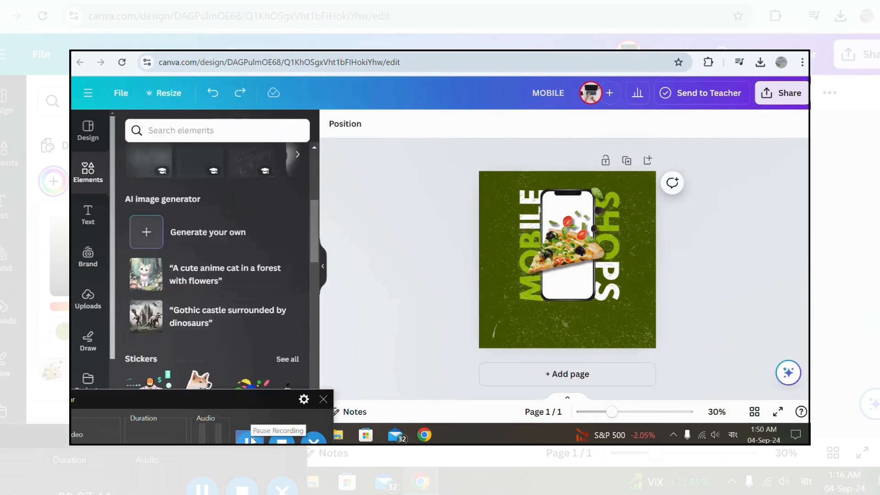
- Search the elements for "charge" and add the black battery graphic with a single charge bar to the design
left_click(198, 134)
type("charge")
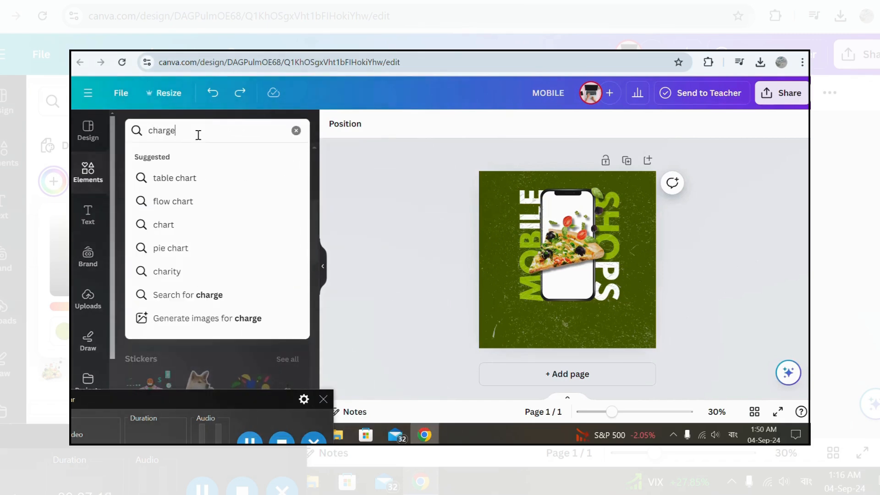
key("Return")
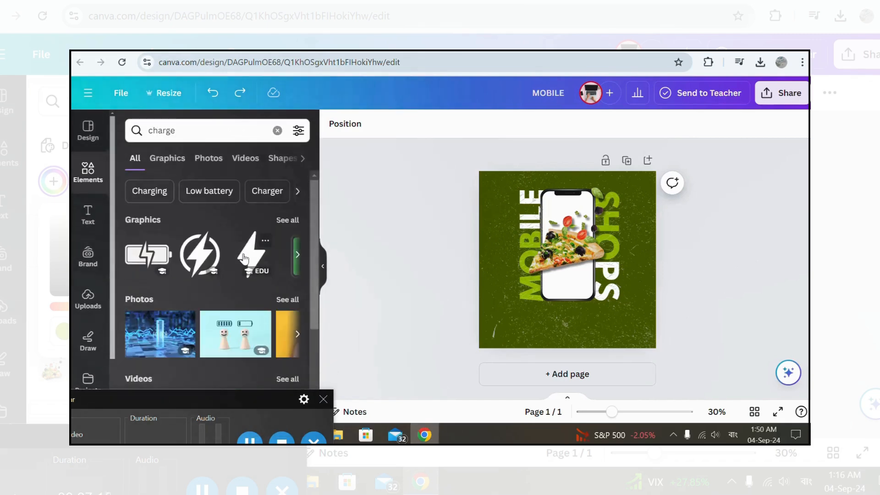
left_click(287, 220)
left_click_drag(314, 197, 312, 343)
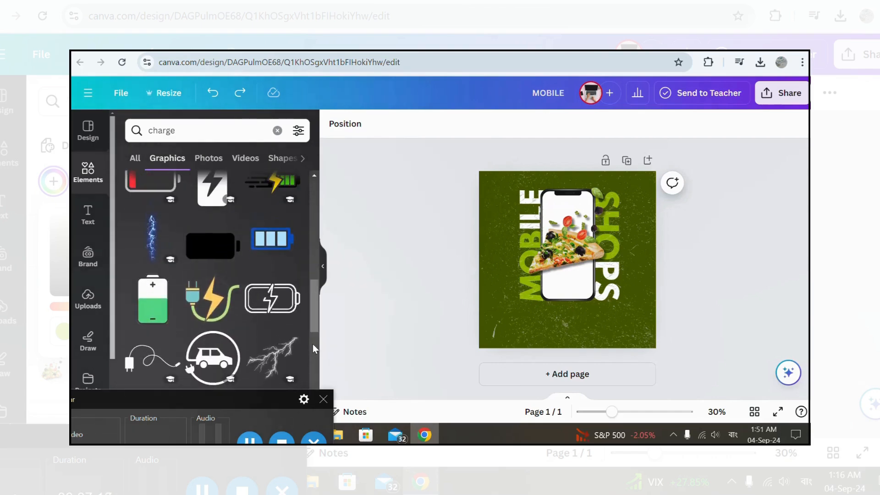
left_click(250, 438)
left_click(259, 280)
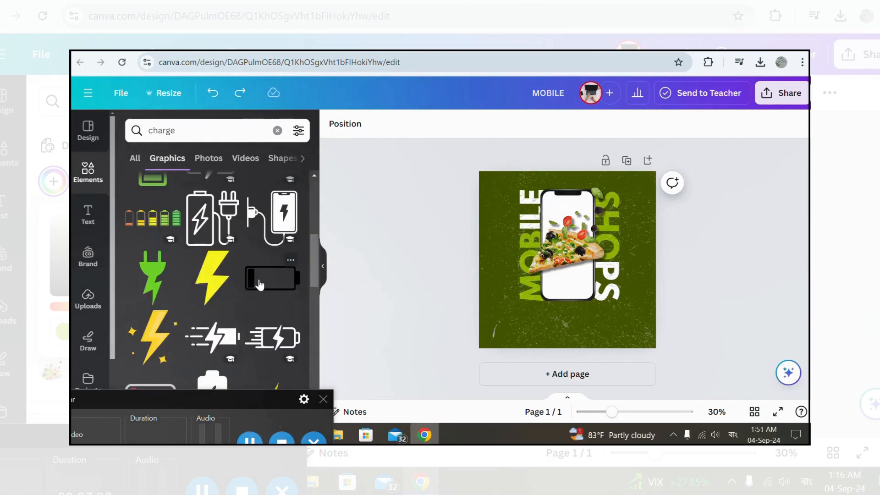
left_click(259, 283)
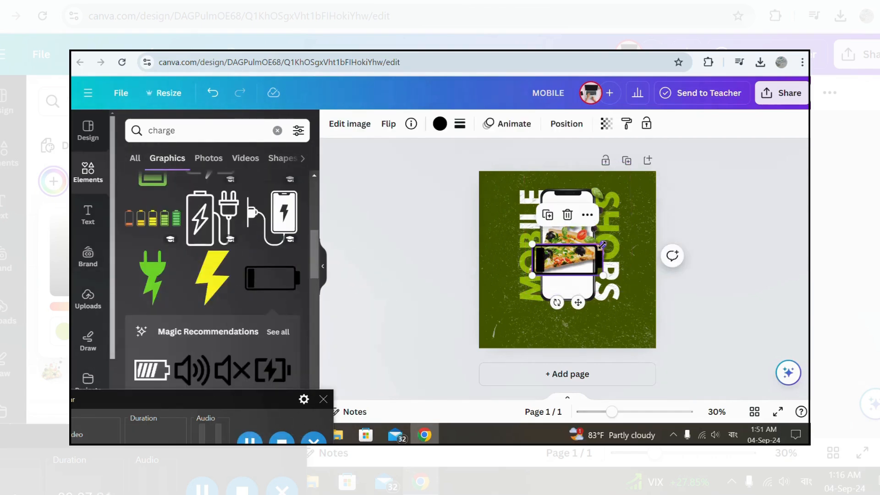
- Shrink the battery graphic, place it near the top of the phone screen and recolour it dark green #465700
left_click_drag(602, 245, 543, 271)
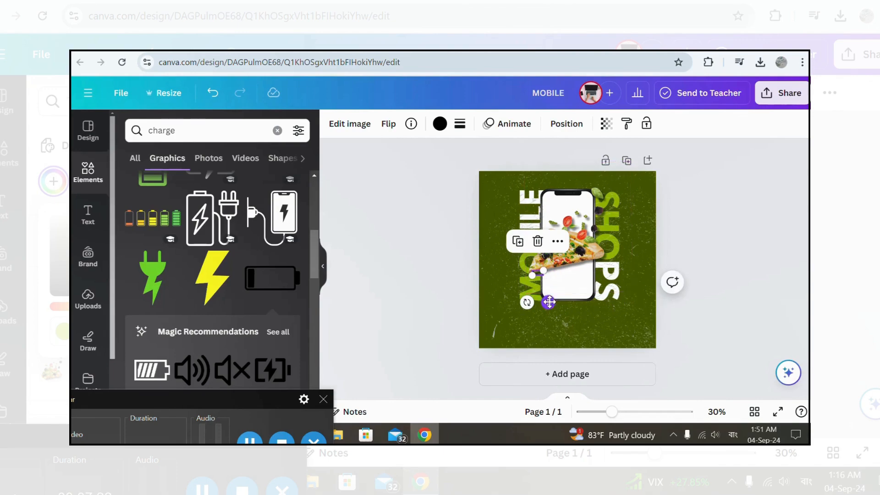
left_click_drag(549, 302, 595, 231)
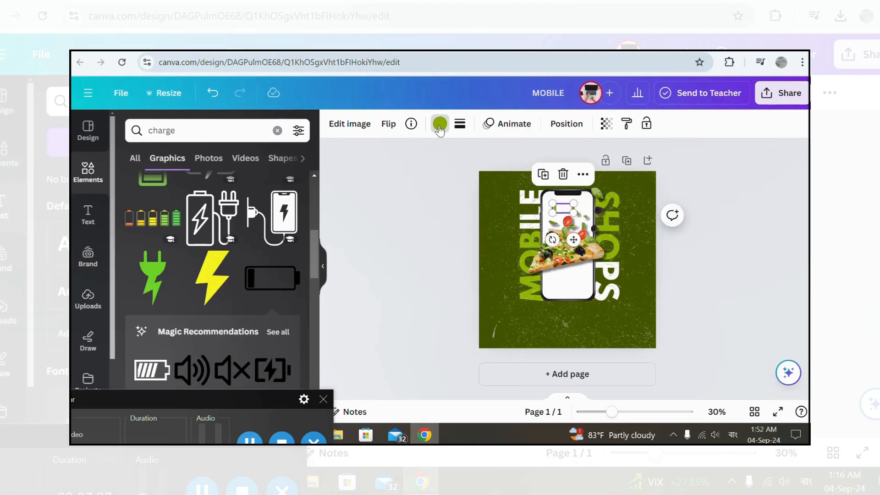
left_click(440, 124)
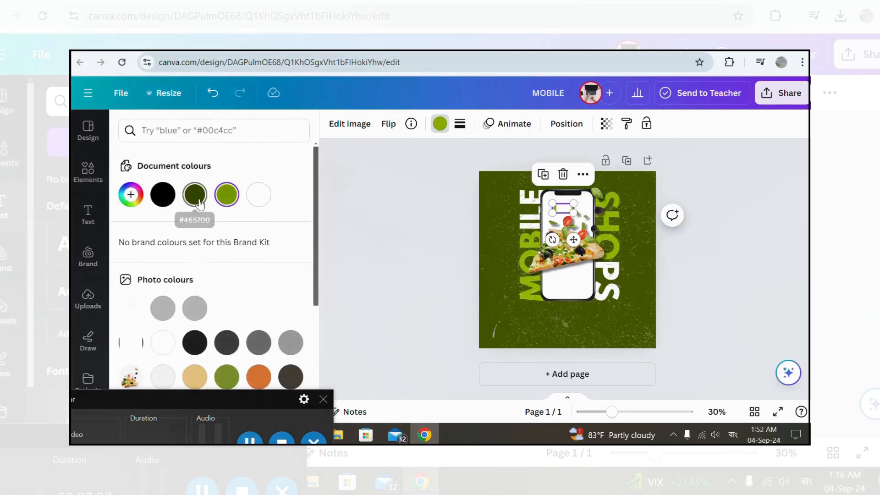
left_click(195, 194)
left_click(691, 282)
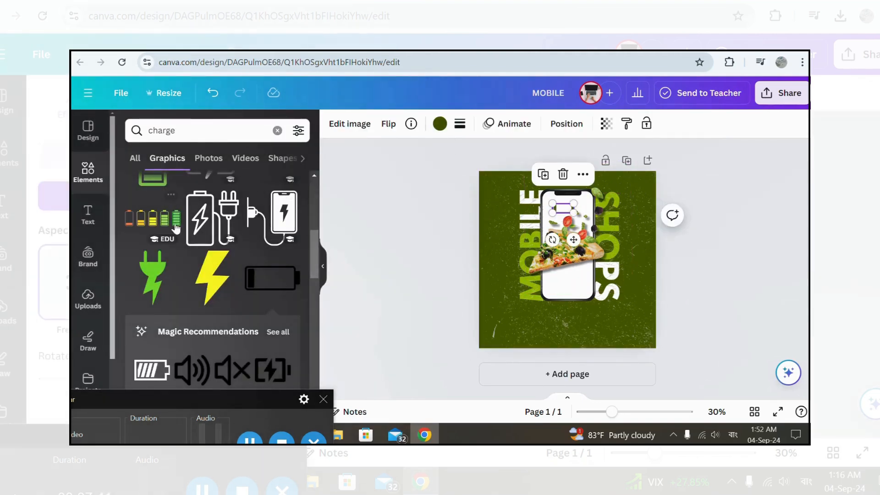
- Search the elements for "shape", add a square and colour it dark green
left_click(277, 131)
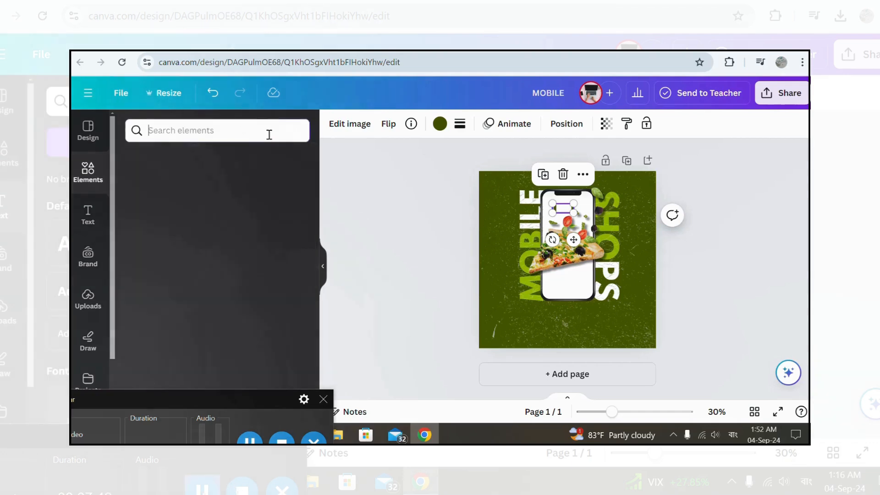
type("shape")
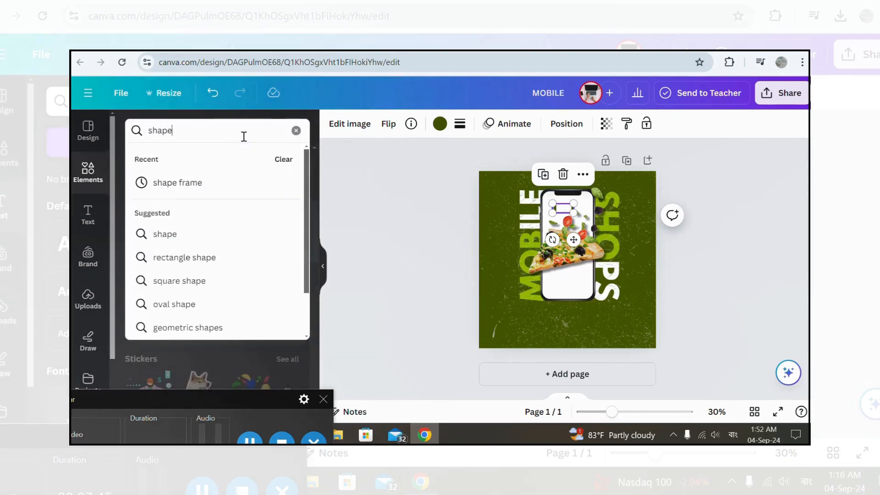
left_click(189, 238)
left_click(142, 240)
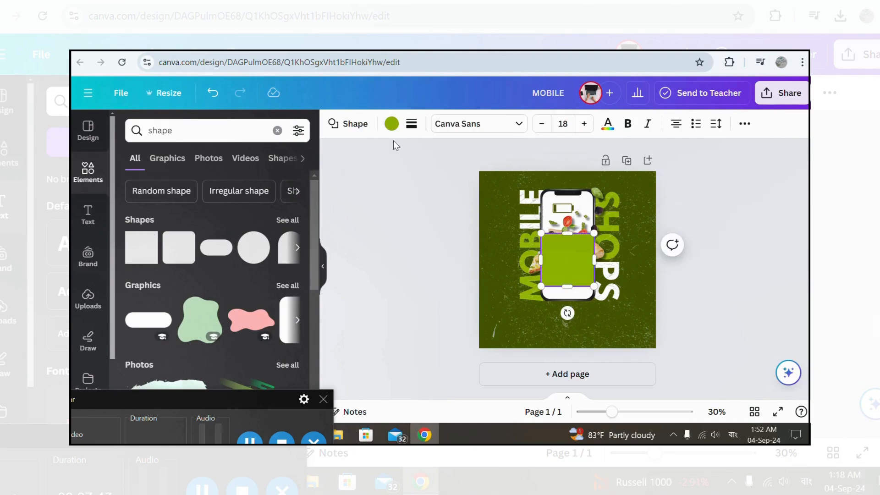
left_click(391, 123)
left_click(226, 194)
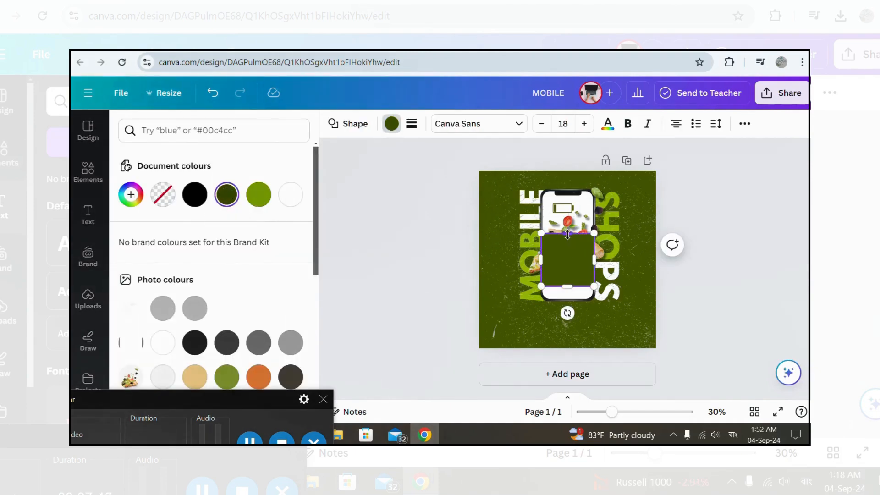
- Resize the square to fit inside the battery outline, then select both together and reposition them on the phone screen
left_click_drag(568, 235, 558, 280)
left_click_drag(560, 312, 572, 237)
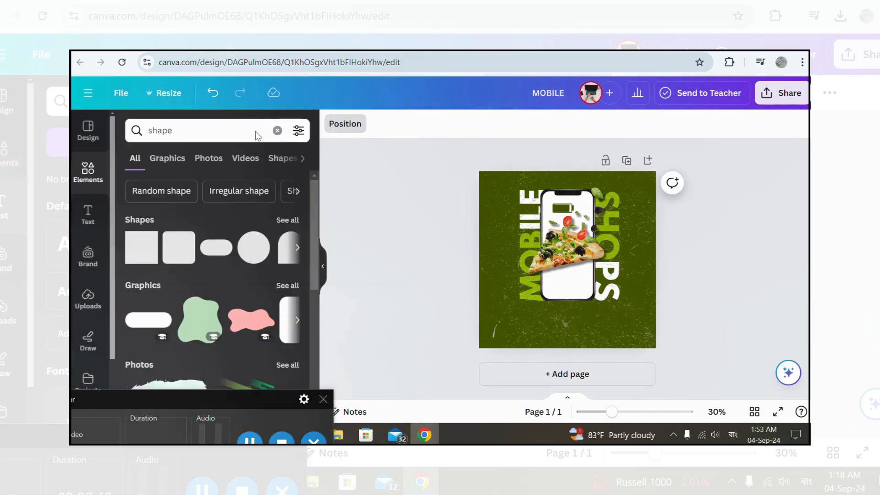
left_click(345, 123)
left_click(226, 200)
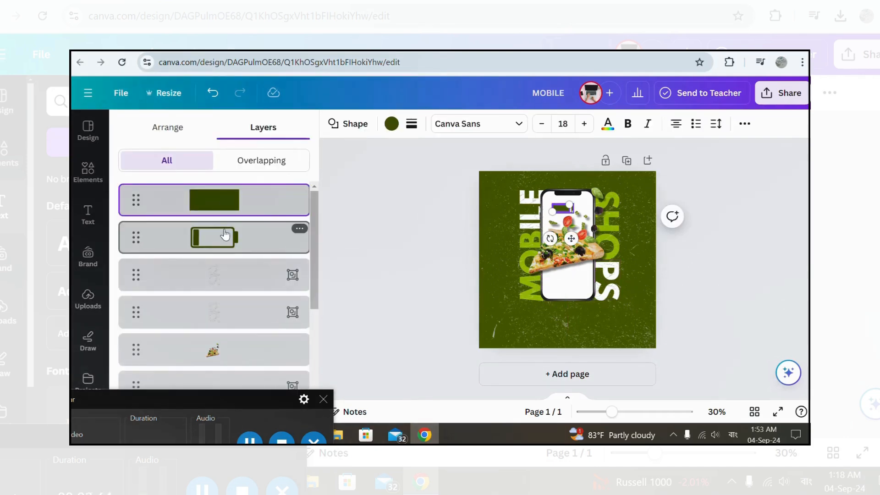
left_click(224, 238, "shift")
left_click(534, 174)
left_click_drag(557, 212, 565, 209)
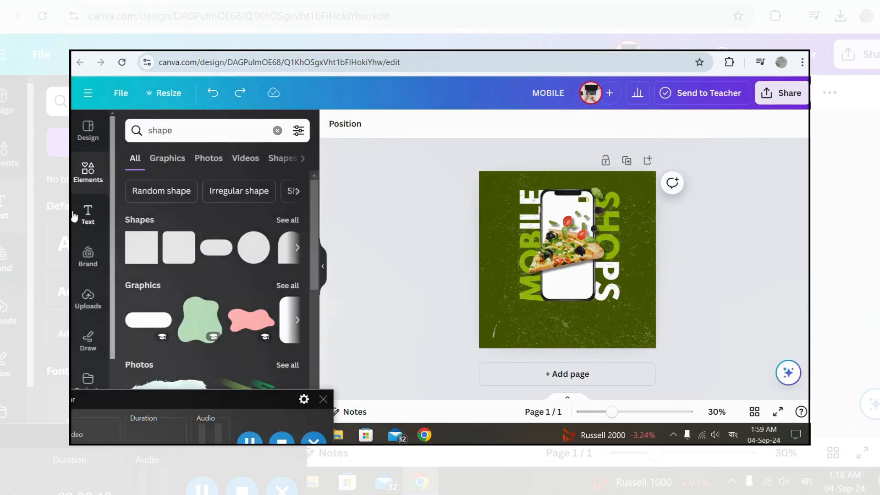
- Add a subheading text reading 7:00 to the design
left_click(88, 214)
left_click(210, 283)
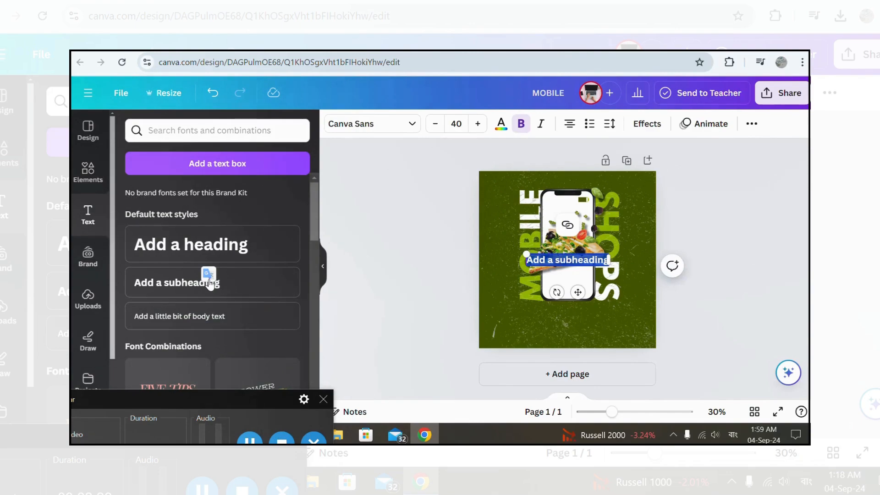
key("BackSpace")
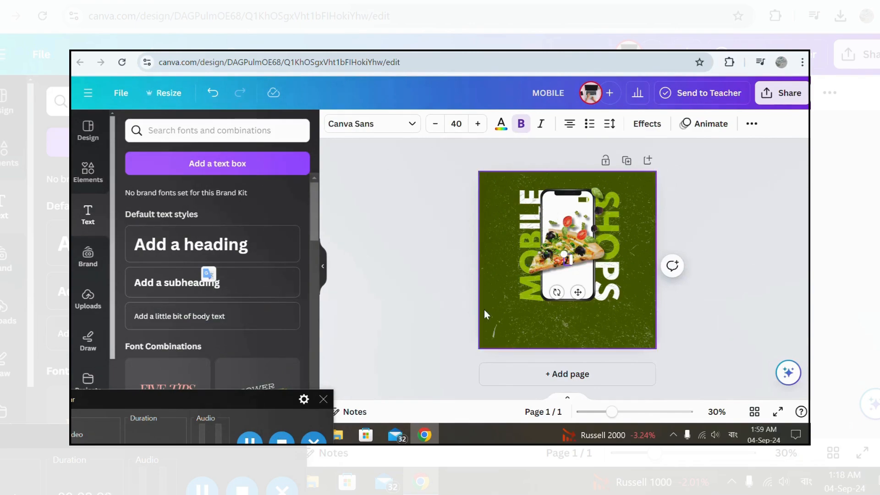
left_click_drag(571, 260, 589, 260)
type("7:")
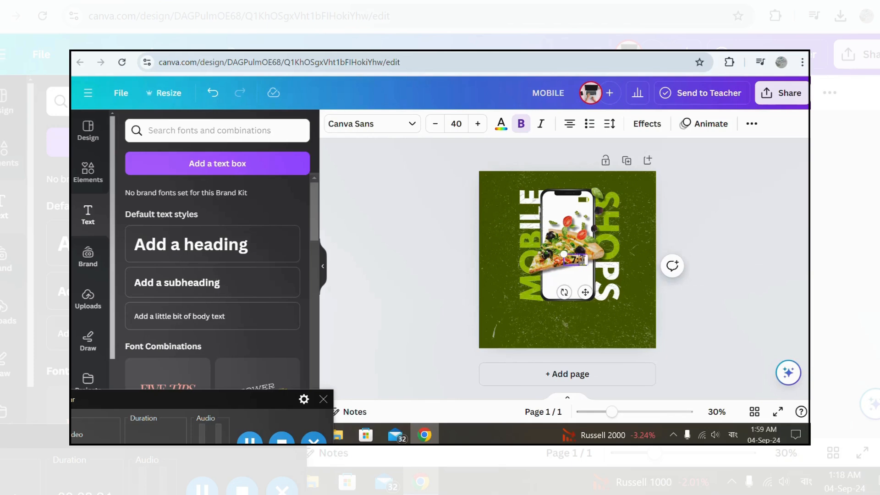
type("0")
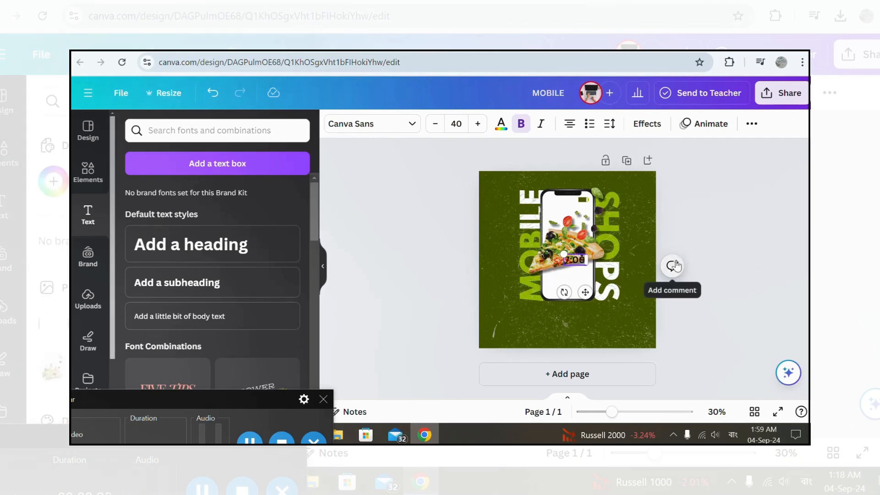
type("0")
- Recolour the 7:00 text dark green and change its font
key("ctrl+a")
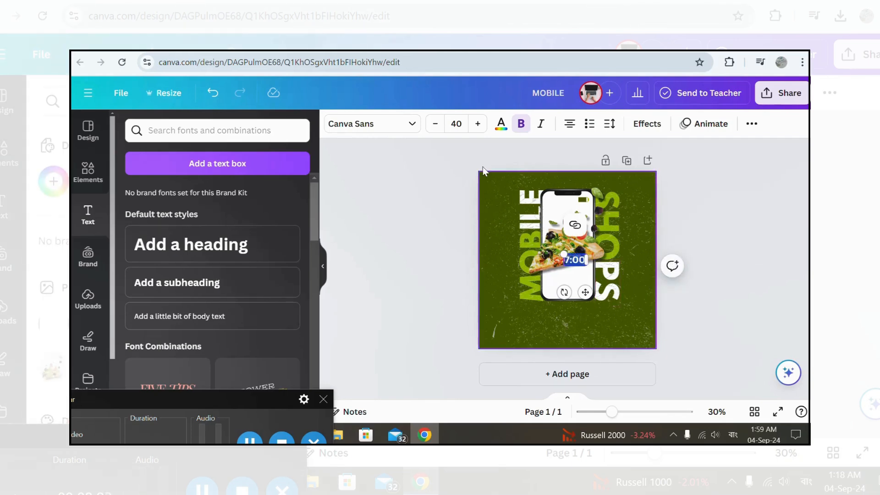
left_click(501, 123)
left_click(414, 129)
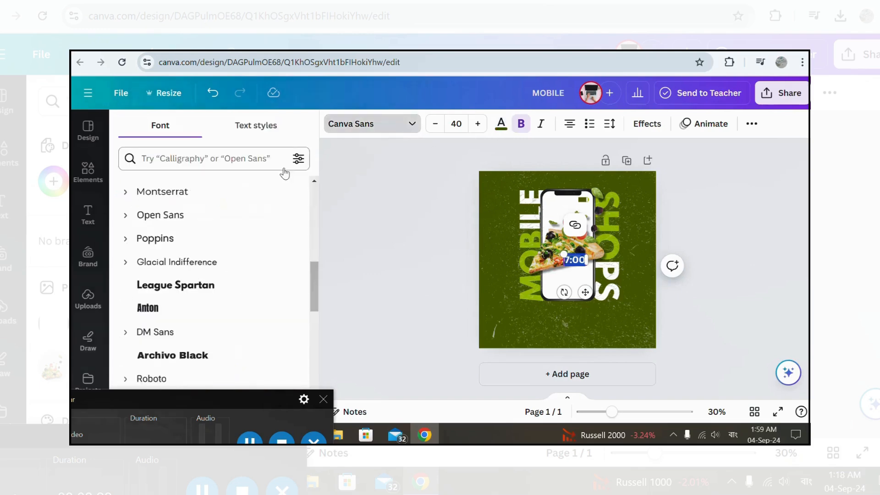
scroll(315, 292, "up", 2)
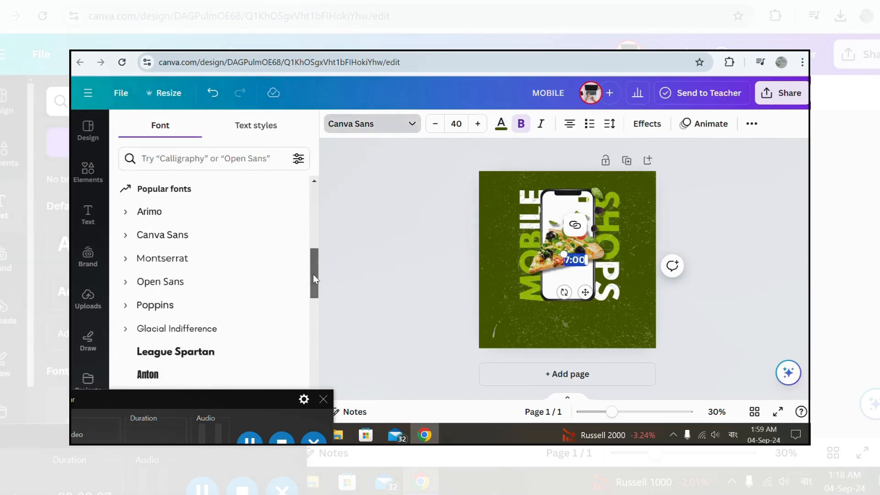
left_click(200, 317)
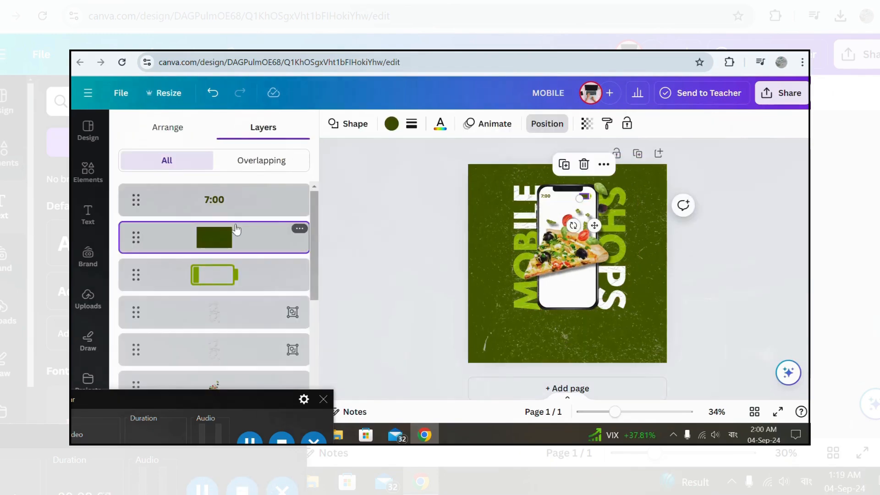
- Recolour the square inside the battery light green and the battery outline dark green
left_click(392, 123)
left_click(259, 194)
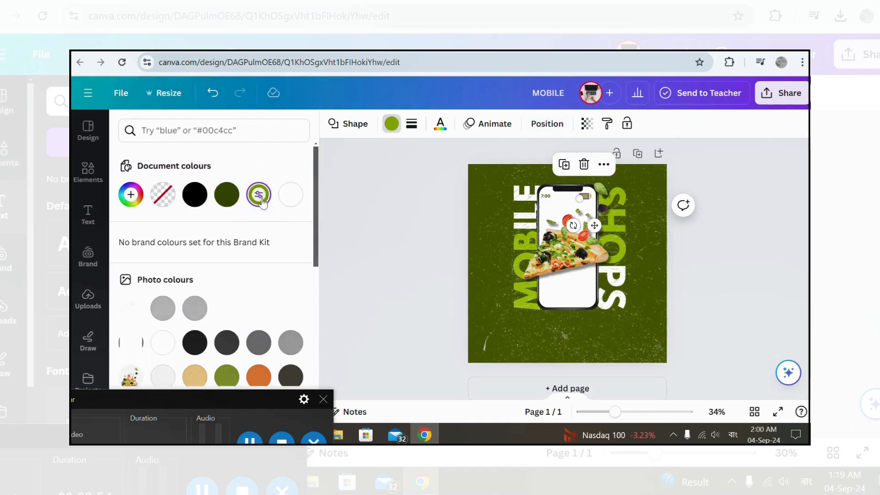
left_click(547, 123)
left_click(216, 275)
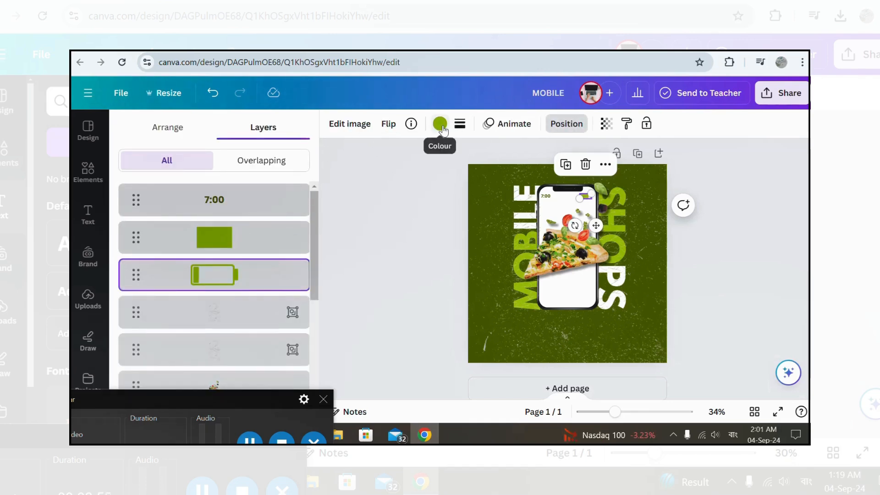
left_click(439, 124)
left_click(198, 205)
left_click(729, 247)
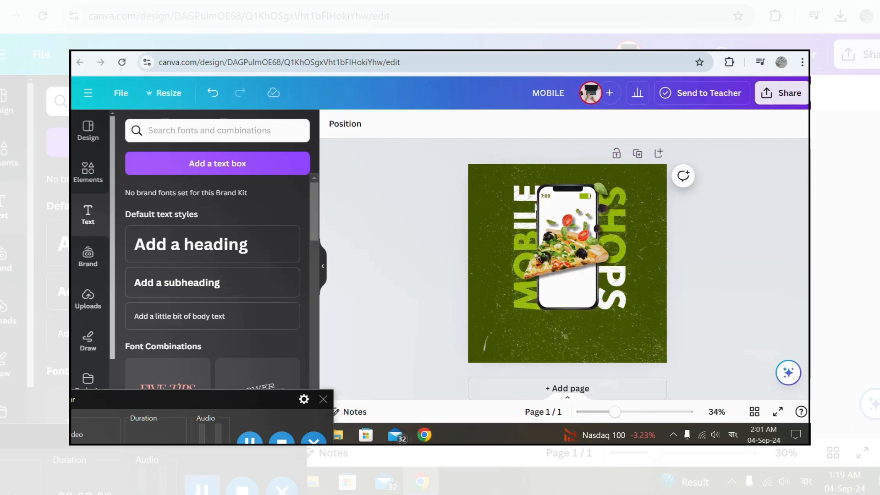
- Group the white and light green parts of the vertical MOBILE text and open the group's position settings
left_click_drag(612, 412, 624, 412)
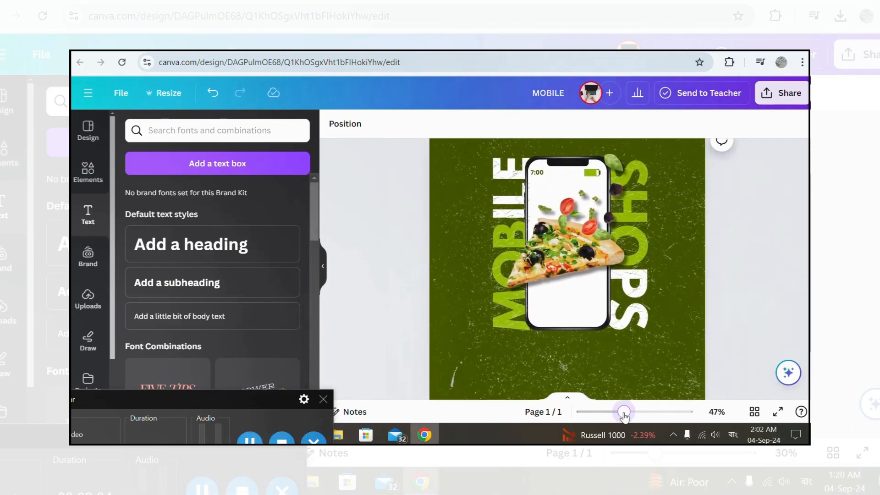
left_click(517, 198)
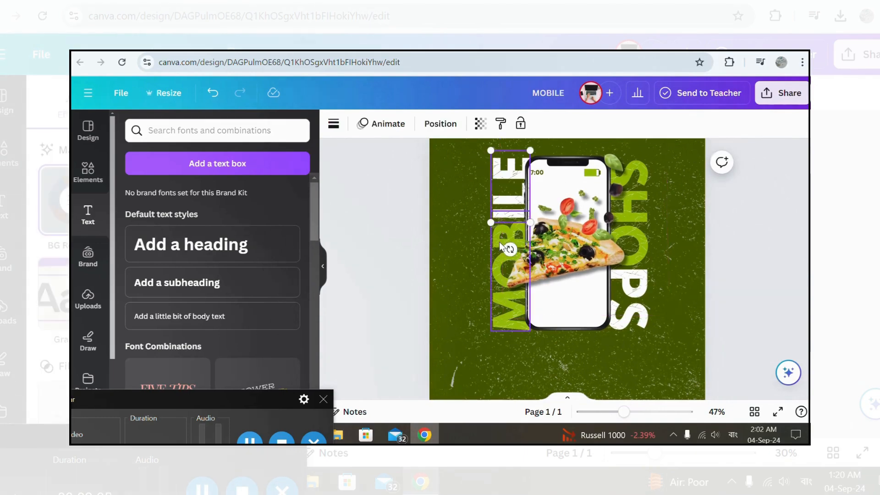
left_click(499, 243, "shift")
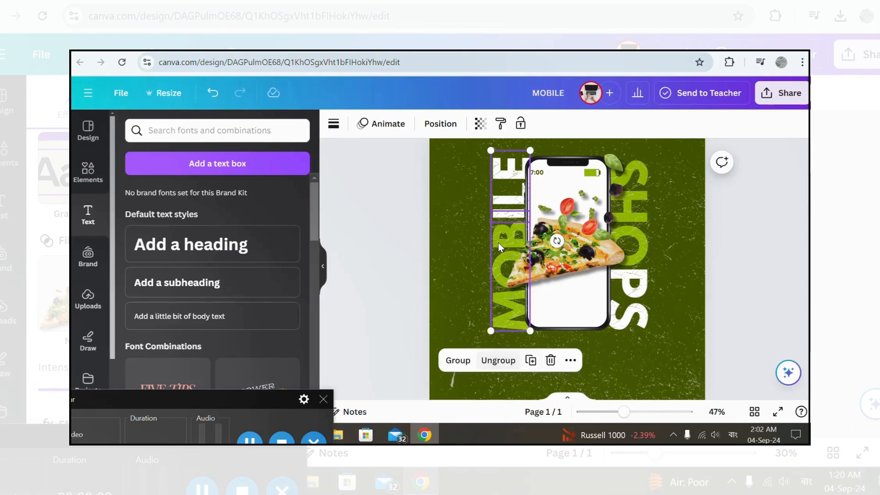
left_click(458, 361)
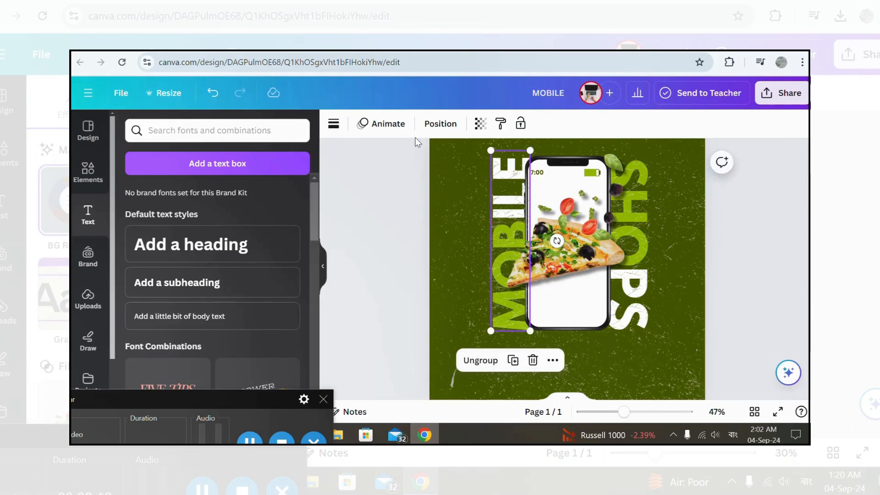
left_click(440, 124)
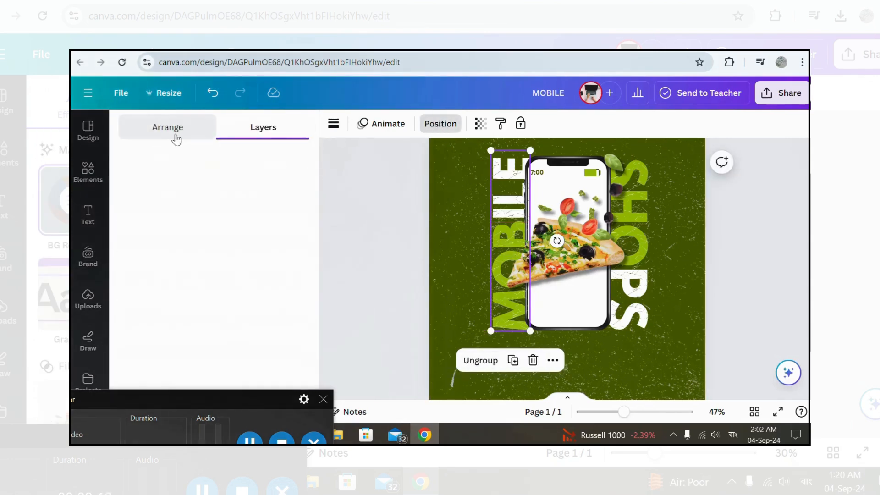
left_click(745, 318)
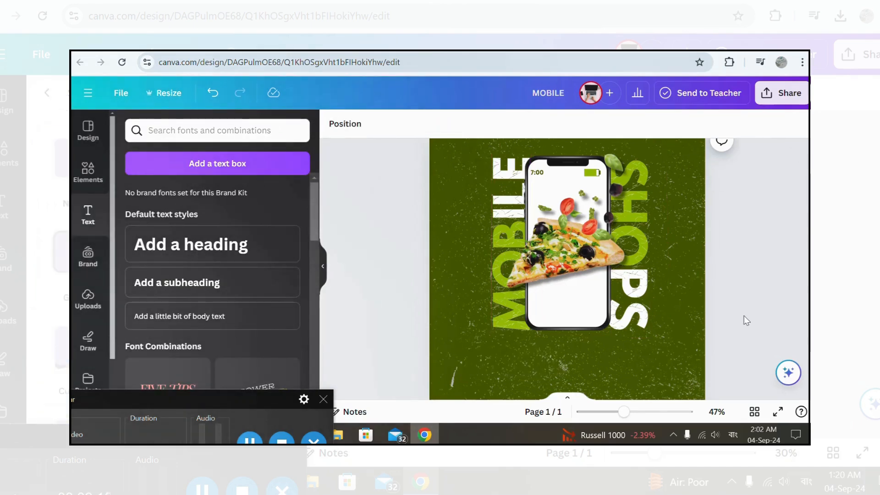
- Search the elements for buying graphics and add the black shopping cart icon to the design
left_click_drag(624, 412, 615, 412)
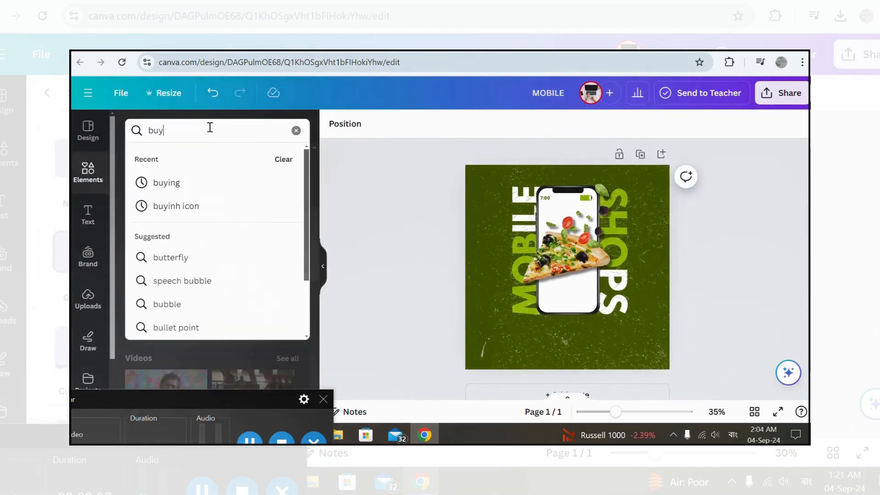
type("ing")
key("Return")
left_click(296, 224)
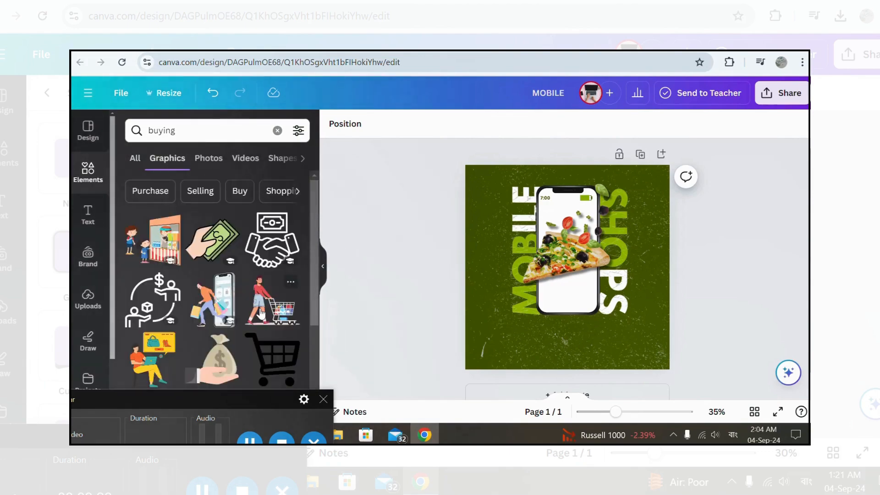
scroll(275, 298, "down", 2)
left_click(274, 296)
- Shrink the shopping cart onto the phone screen below the pizza and recolour it dark green
left_click_drag(580, 282, 579, 308)
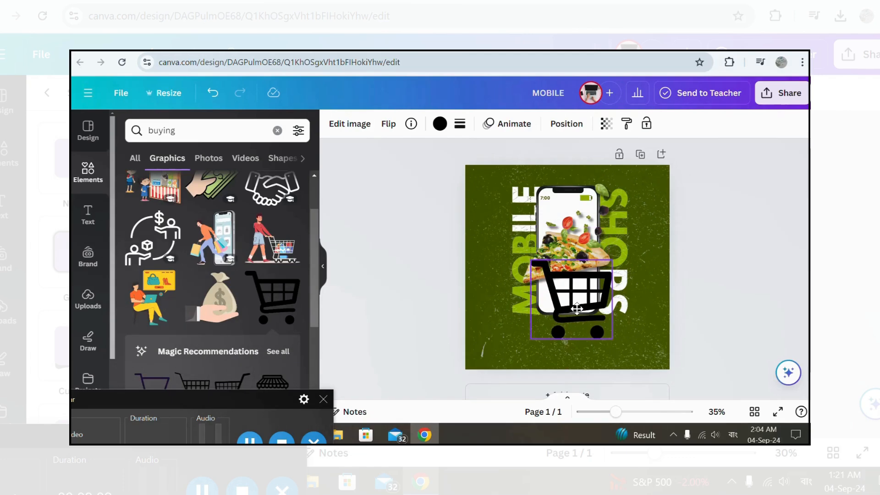
left_click_drag(531, 259, 594, 323)
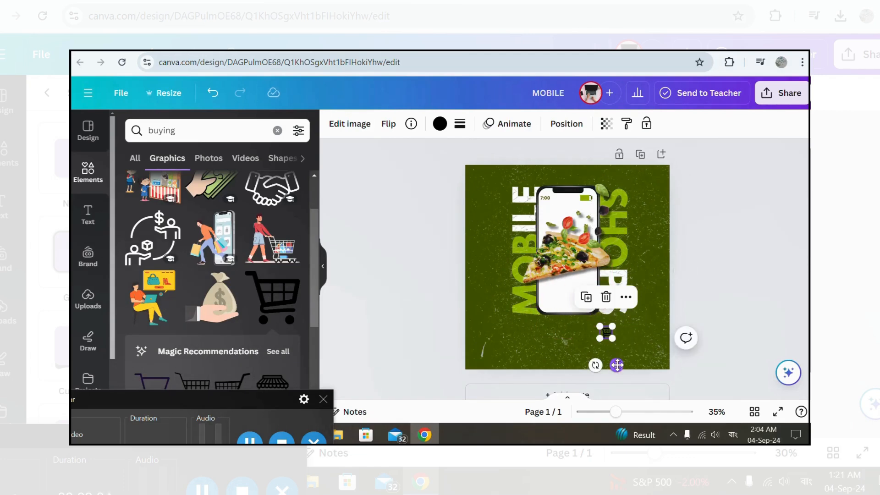
left_click_drag(615, 365, 581, 316)
left_click(439, 126)
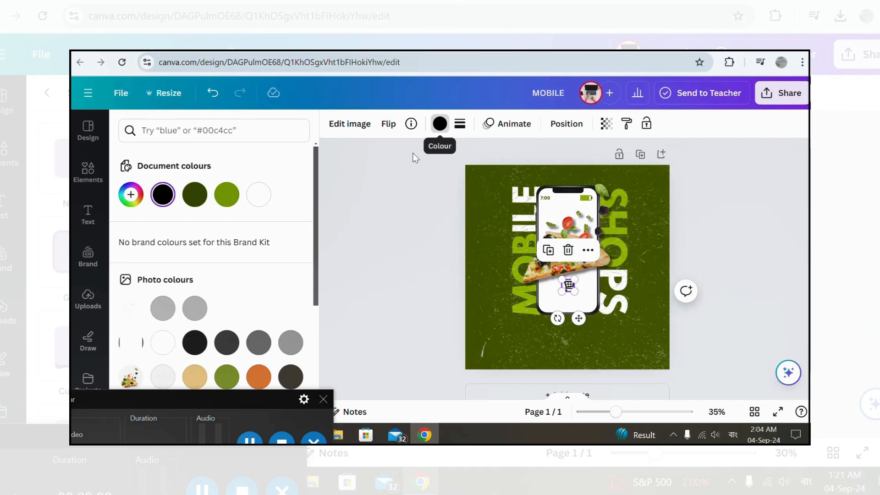
left_click(196, 196)
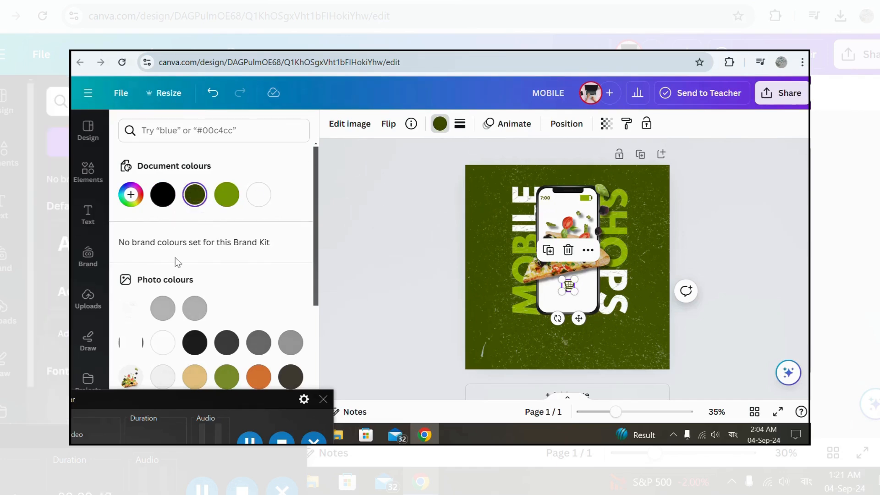
- Search the elements for a circle, add the solid one and shrink it over the shopping cart
left_click(88, 173)
left_click(272, 128)
type("cirlce")
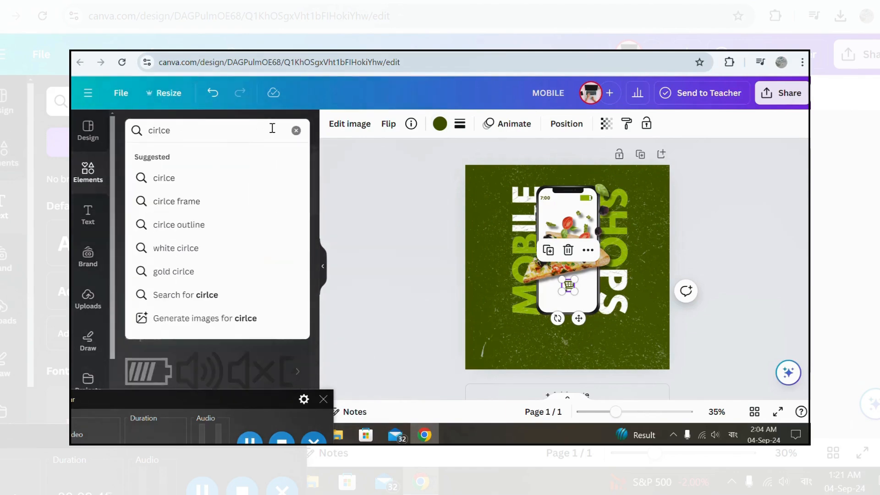
left_click(162, 293)
left_click(142, 263)
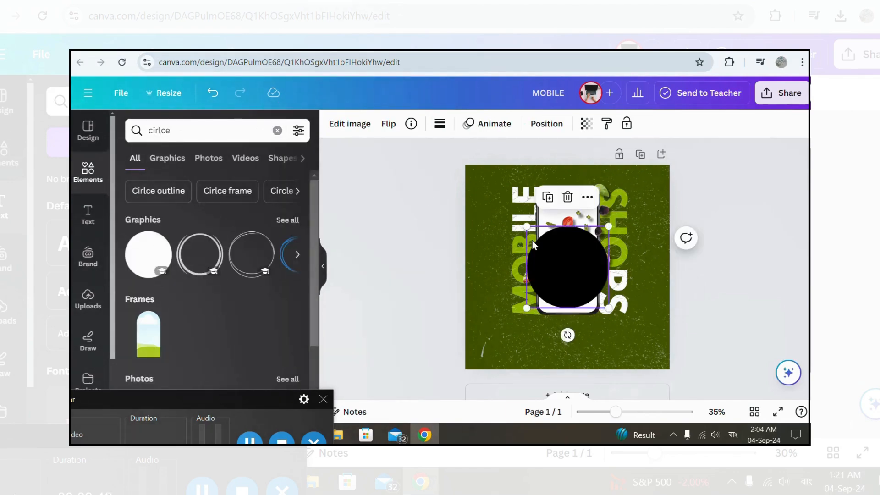
left_click_drag(614, 221, 545, 302)
left_click_drag(546, 335, 577, 323)
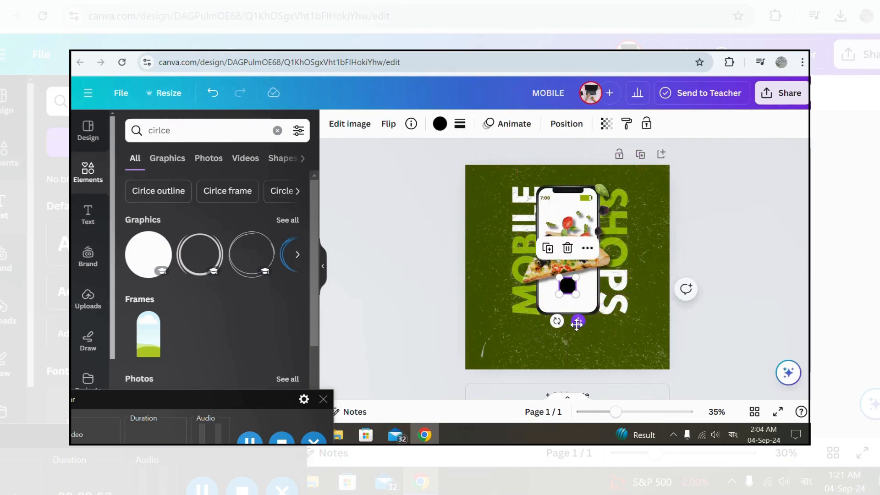
- Send the circle behind the shopping cart and recolour it dark green (#465700)
left_click(442, 124)
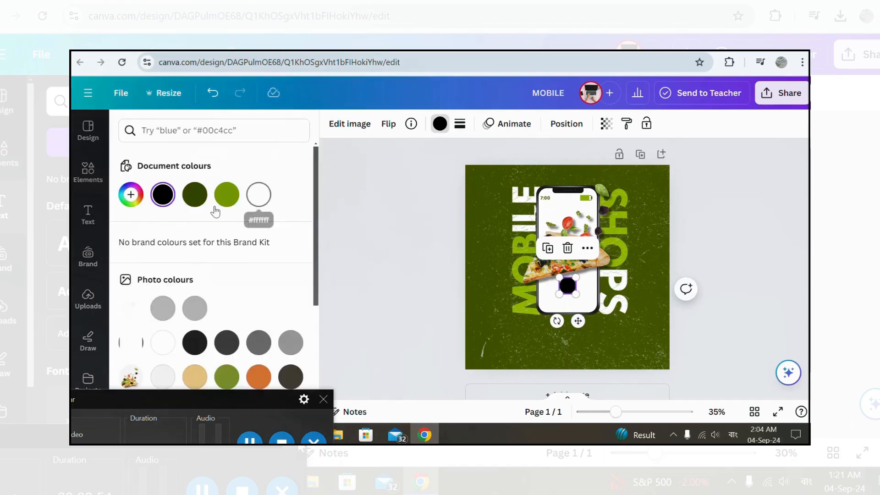
left_click(557, 128)
left_click(252, 158)
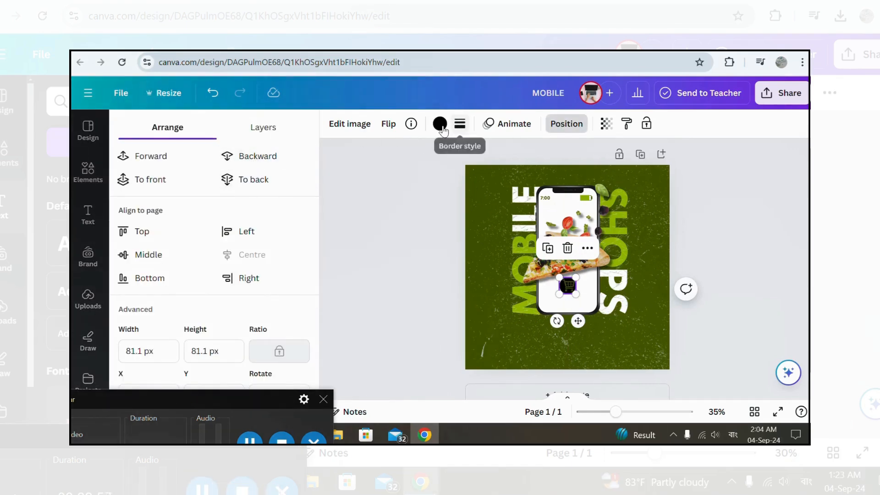
left_click(441, 124)
left_click(227, 195)
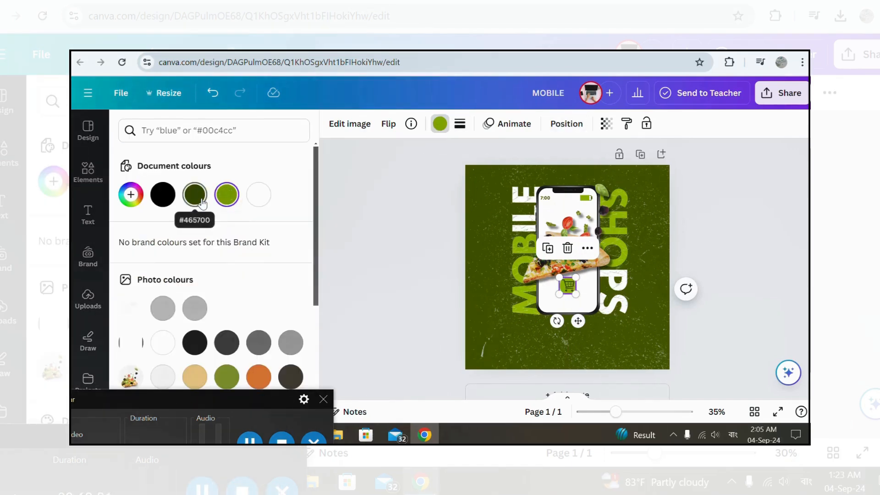
left_click(200, 200)
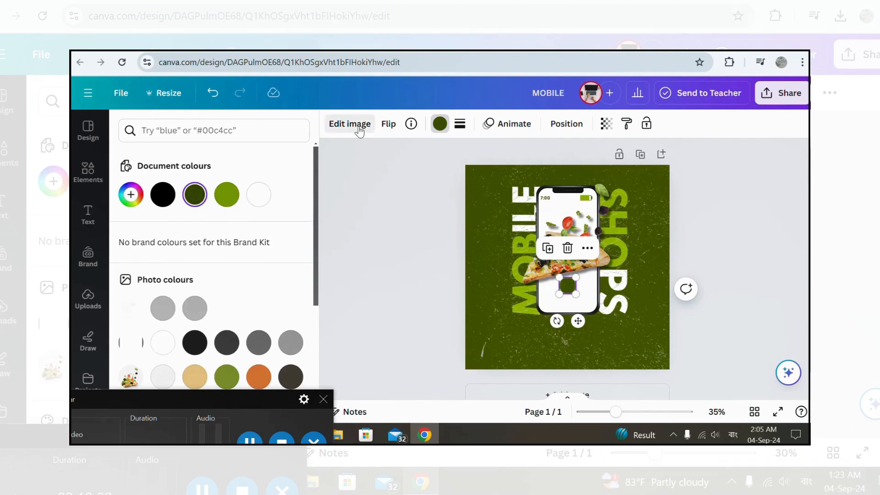
- Select the shopping cart above the circle and recolour it white
left_click(566, 123)
left_click(440, 124)
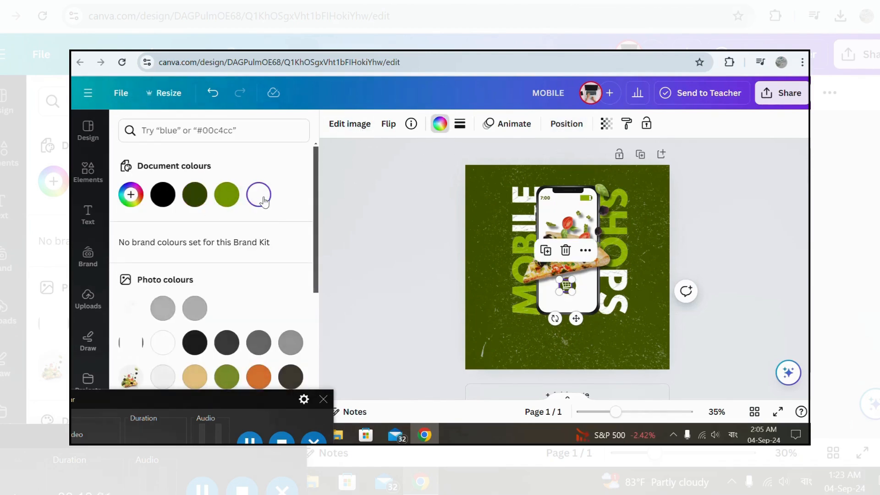
left_click(711, 311)
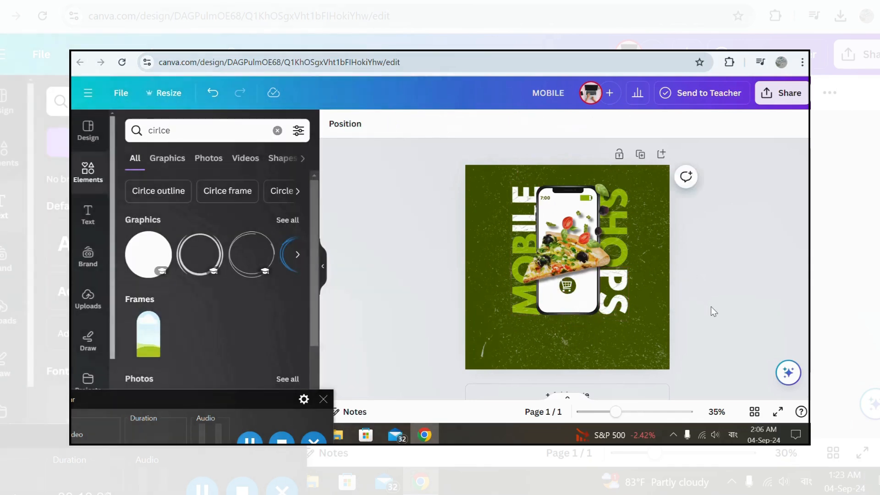
- Resize the white shopping cart slightly smaller and centre it inside the dark green circle
left_click(570, 291)
left_click_drag(577, 320, 578, 322)
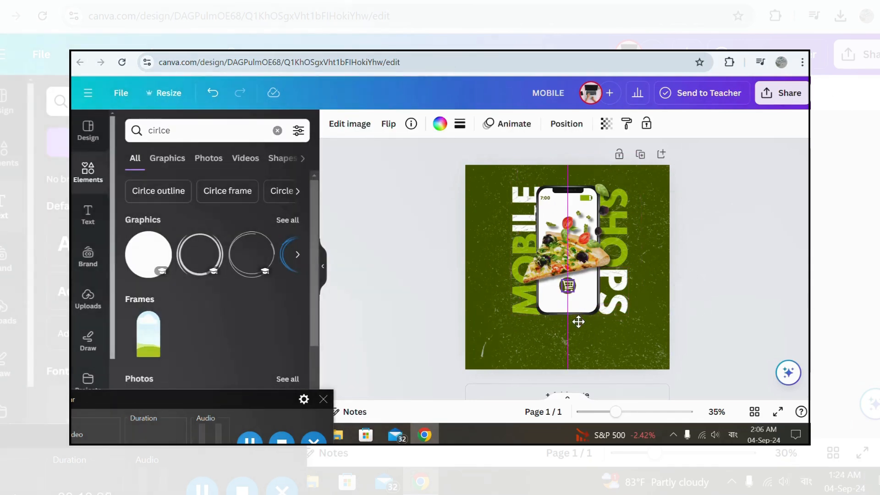
left_click(730, 334)
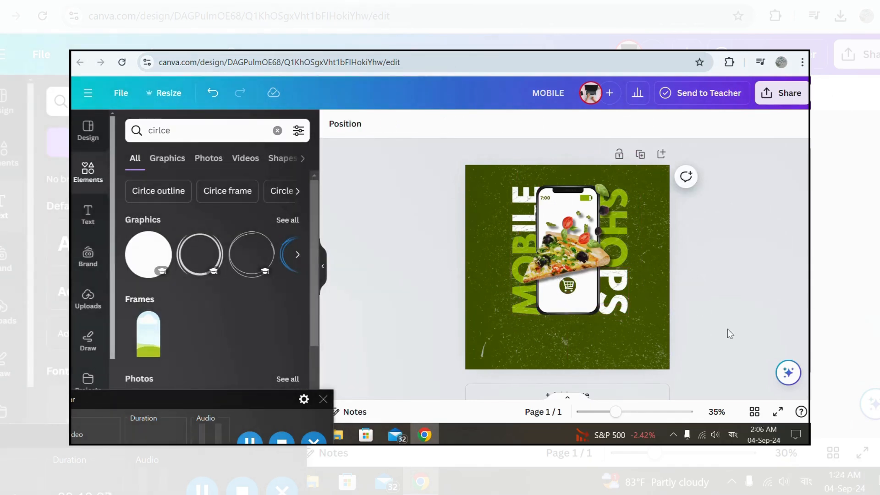
left_click(570, 290)
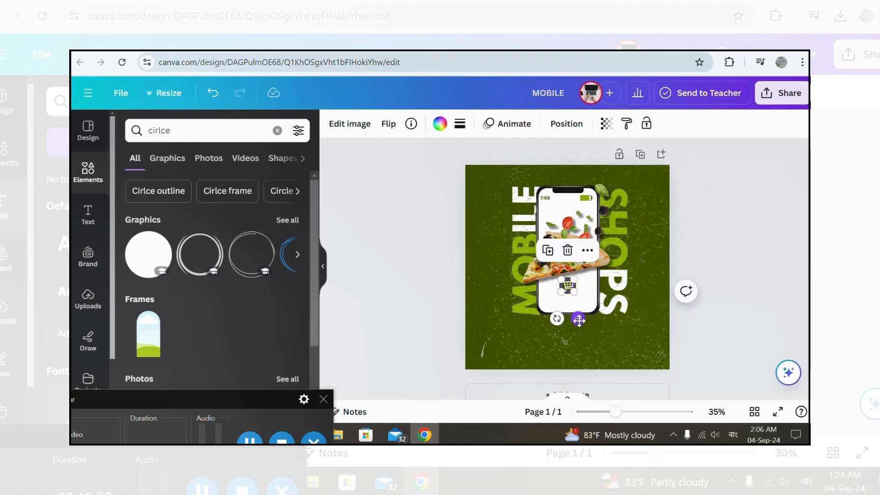
left_click_drag(564, 291, 580, 317)
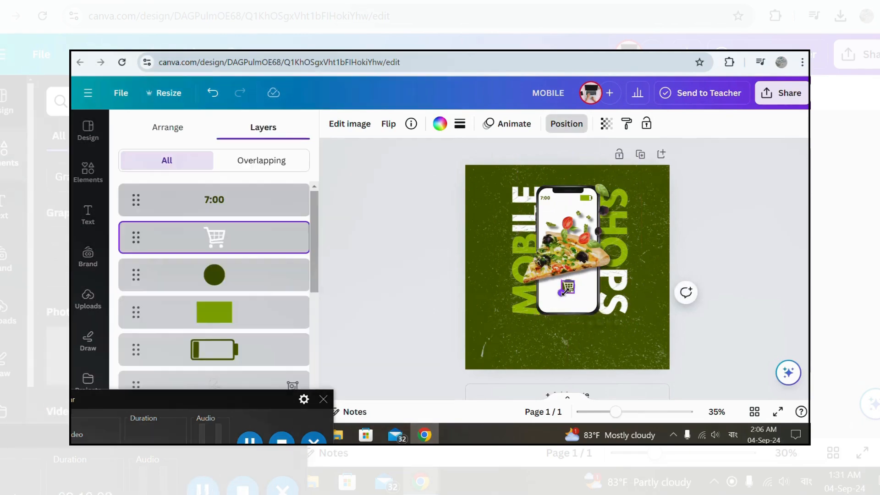
left_click_drag(562, 294, 580, 322)
left_click(707, 324)
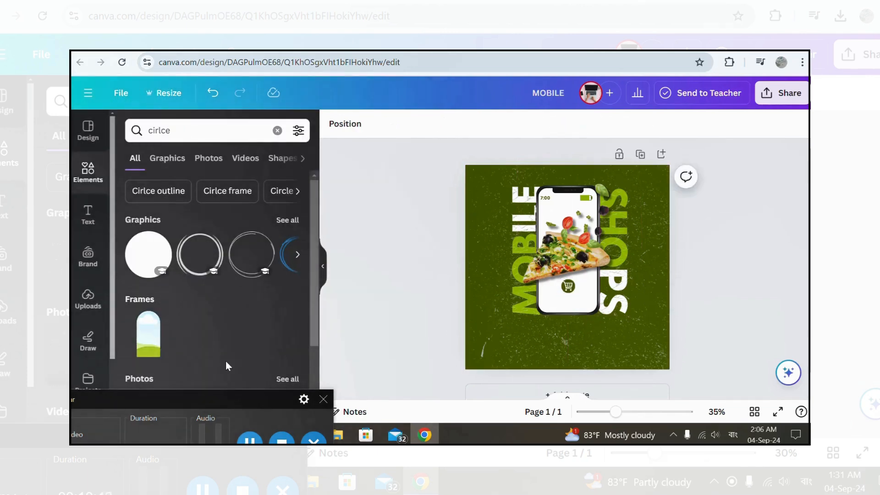
- Add a subheading reading Your Order Has Been Taken and fit it on two lines below the cart on the phone screen
left_click(89, 215)
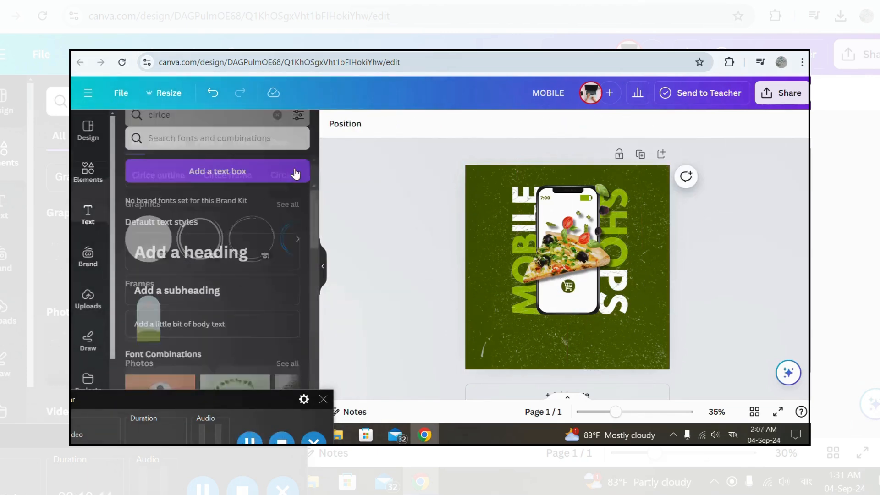
left_click(232, 288)
type("Your Order Has B")
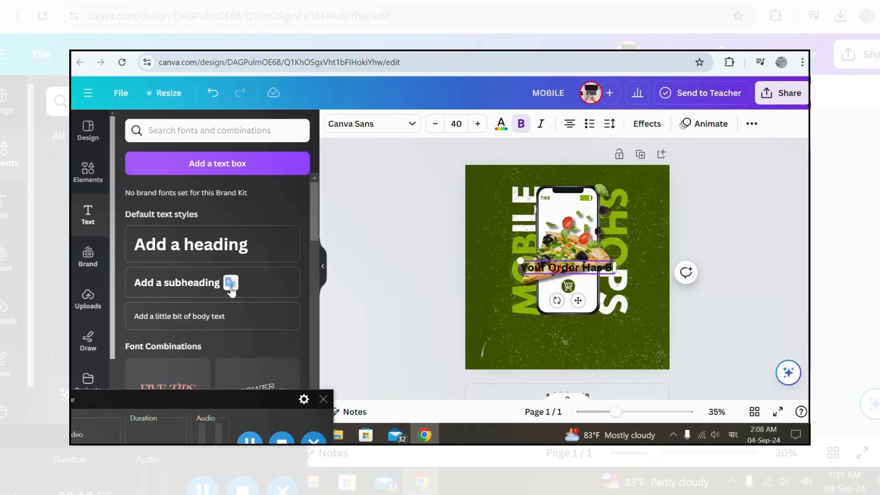
type("een Taken")
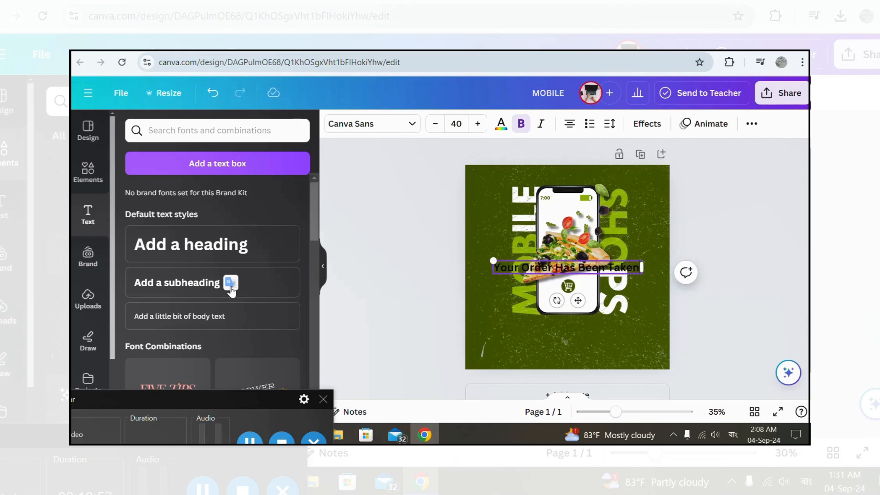
left_click_drag(645, 272, 540, 273)
left_click_drag(527, 316, 579, 333)
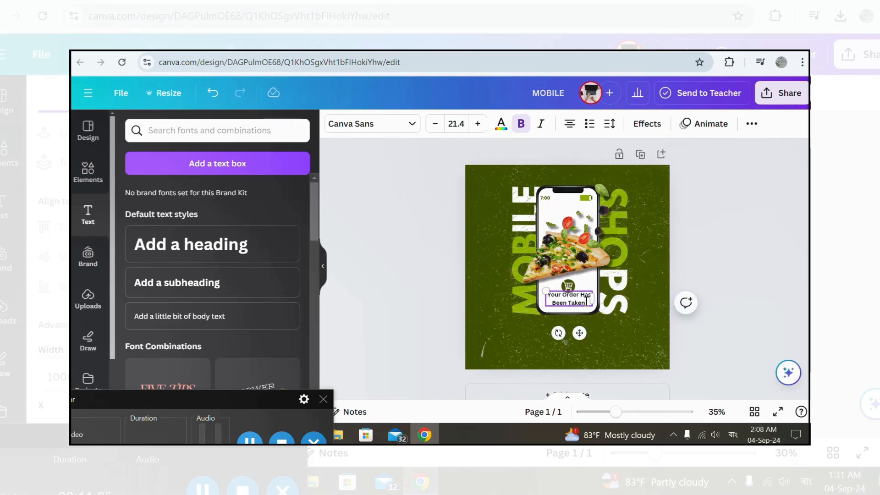
- Set the font of the order text to Poppins and tighten its line spacing
left_click_drag(587, 300, 542, 292)
left_click(410, 124)
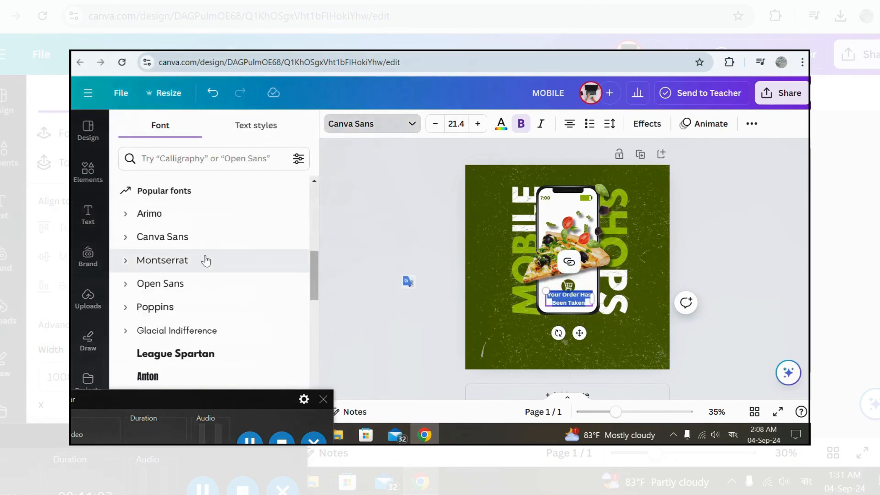
left_click(149, 213)
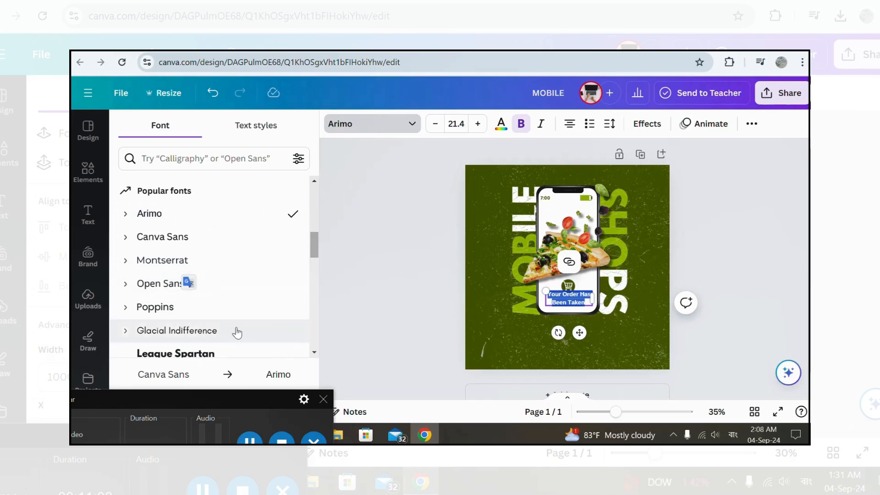
left_click(257, 307)
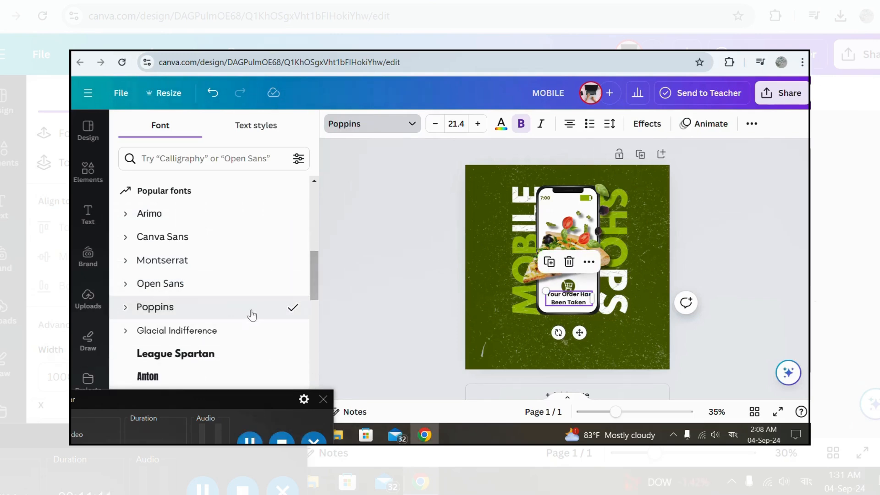
left_click(610, 126)
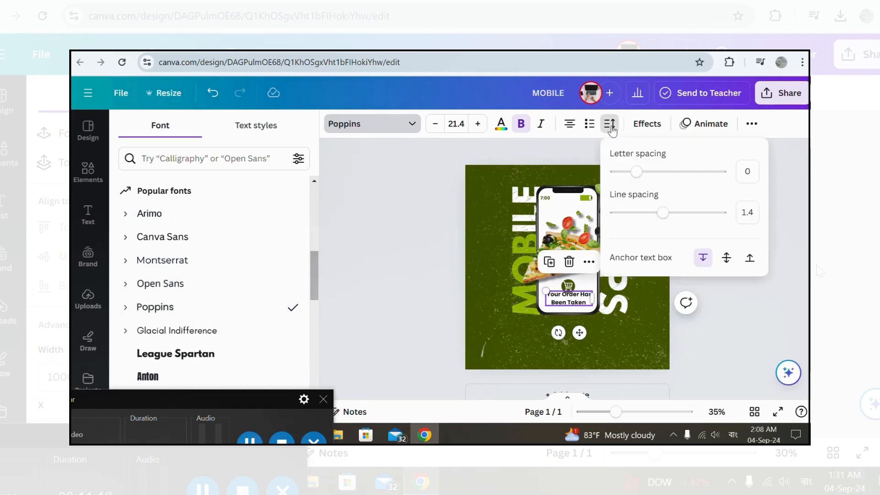
left_click_drag(662, 212, 647, 215)
left_click(723, 318)
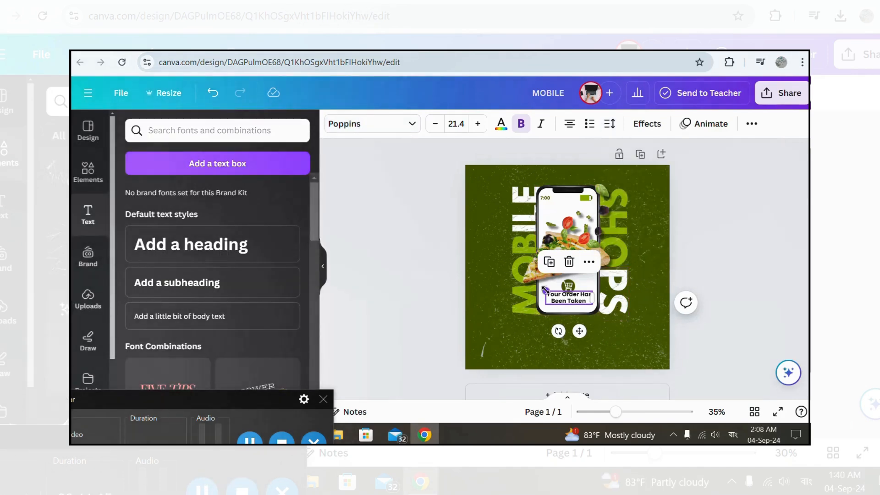
- Shrink the order text slightly and centre it under the cart icon on the phone screen
left_click_drag(545, 290, 553, 292)
left_click_drag(584, 331, 580, 331)
left_click_drag(549, 294, 551, 295)
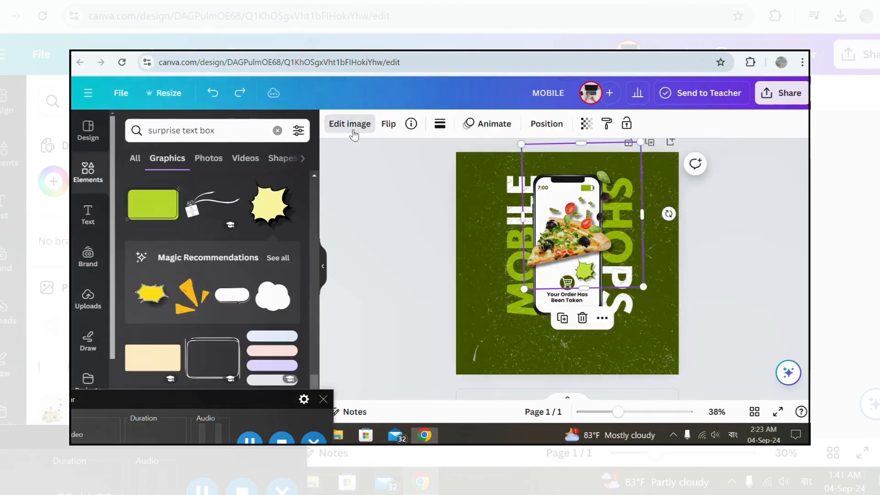
- Apply the Vivid filter Eldar to the pizza image and adjust its intensity
left_click(350, 124)
scroll(206, 253, "down", 3)
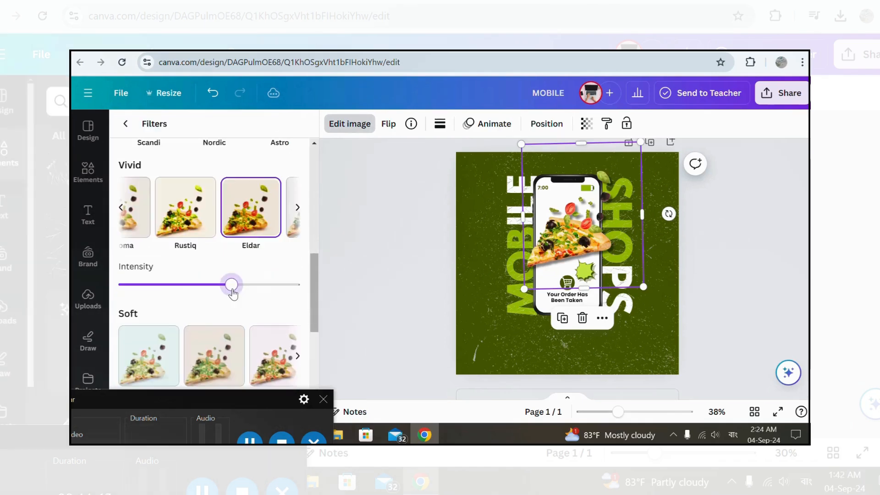
left_click(756, 264)
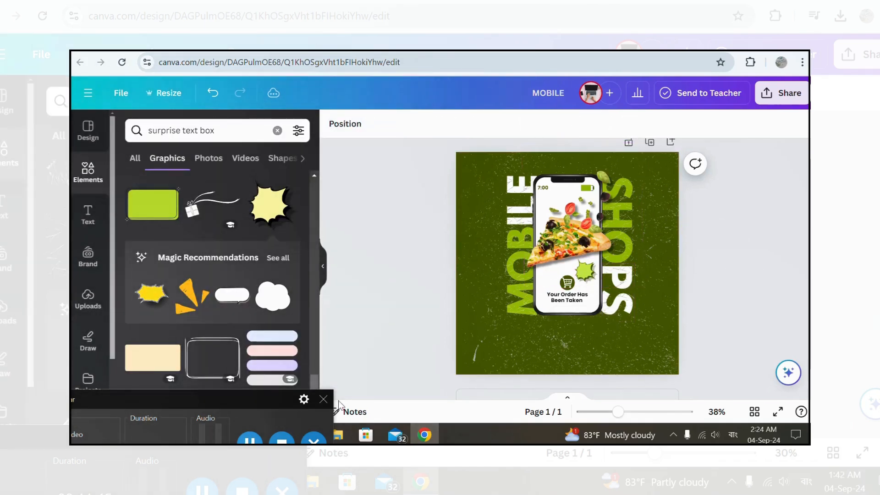
- Search the graphics for surprise text box and add the pale yellow starburst with the black outline to the design
left_click(277, 130)
left_click(216, 130)
type("surprise")
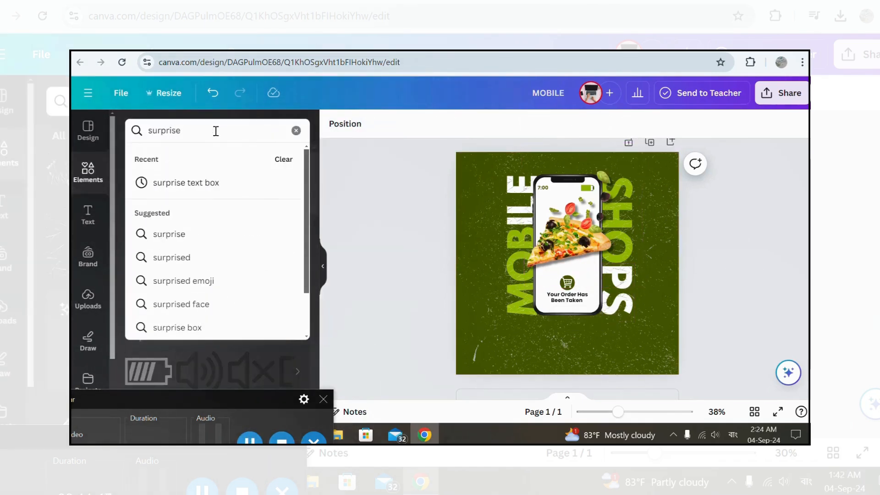
left_click(187, 183)
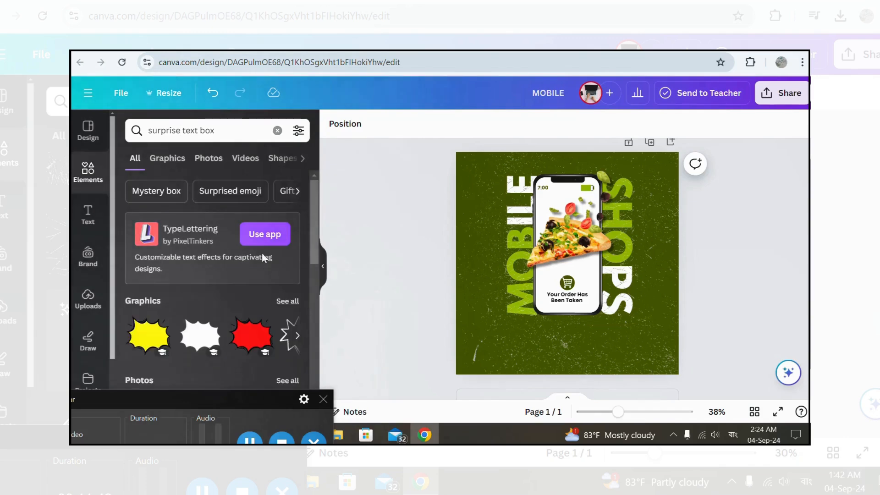
left_click(288, 301)
scroll(257, 323, "down", 10)
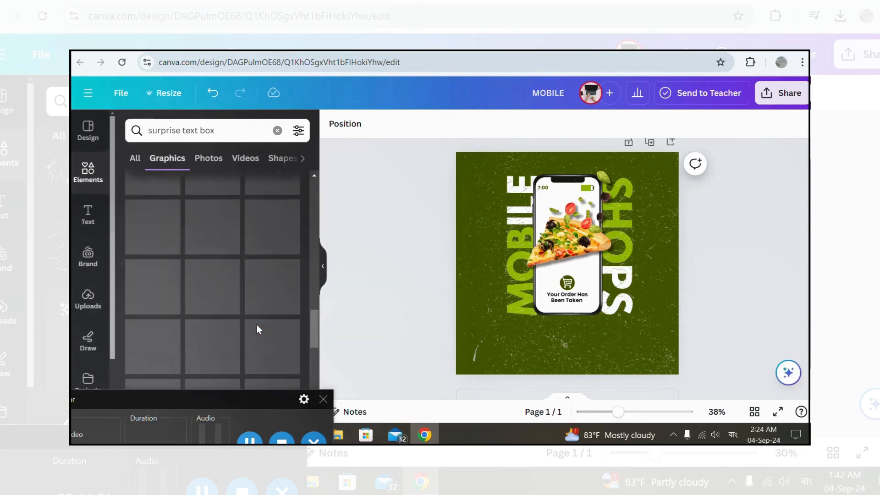
scroll(257, 323, "down", 10)
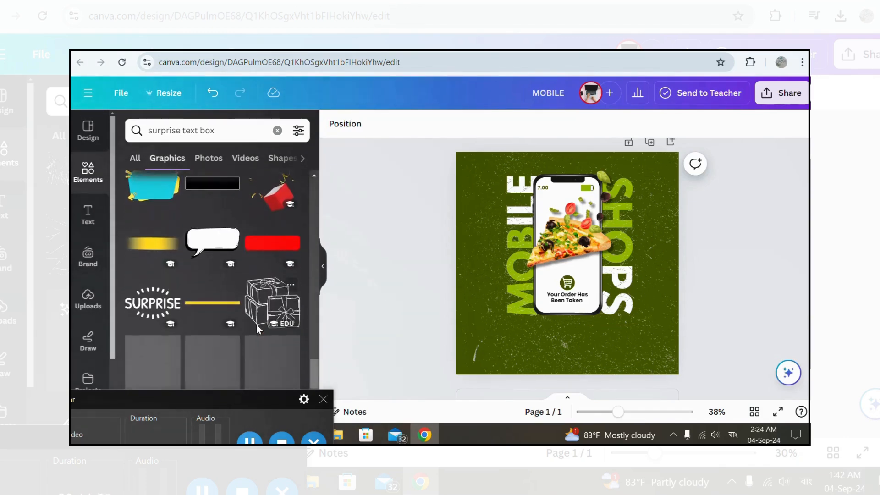
left_click(250, 436)
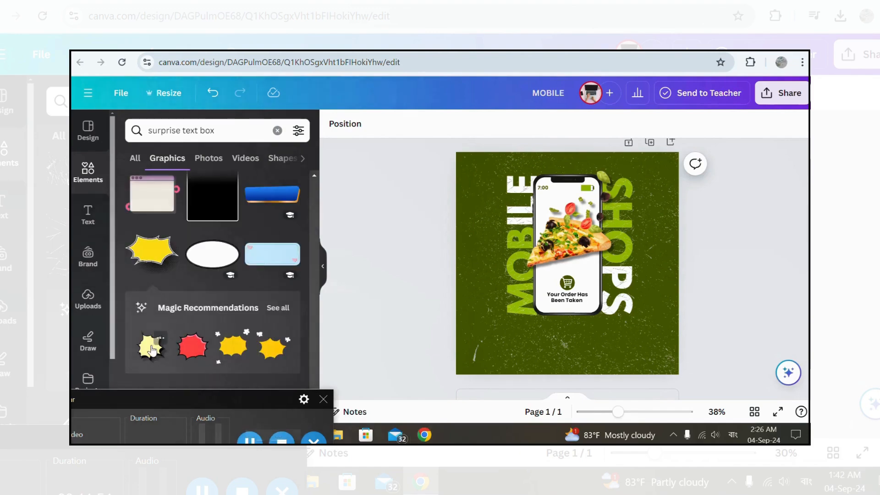
left_click(153, 344)
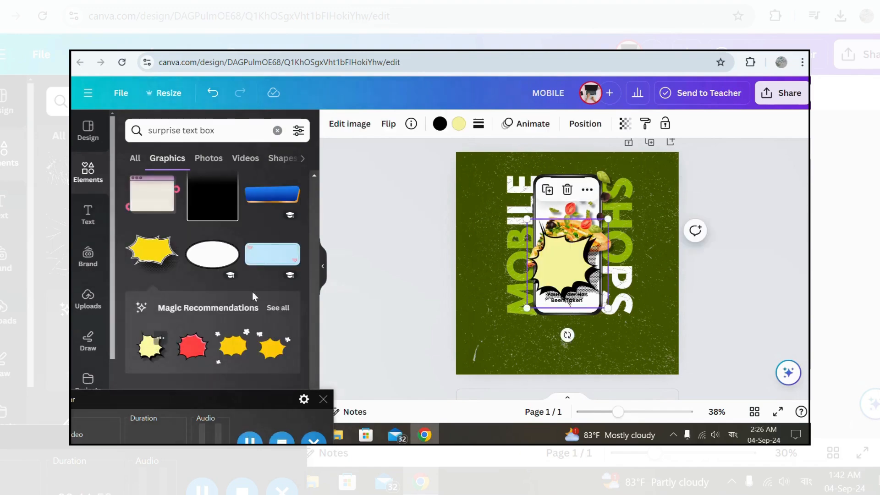
- Shrink the starburst, place it on the phone screen between the pizza and the cart icon, and rotate it about -9°
left_click_drag(558, 288, 572, 290)
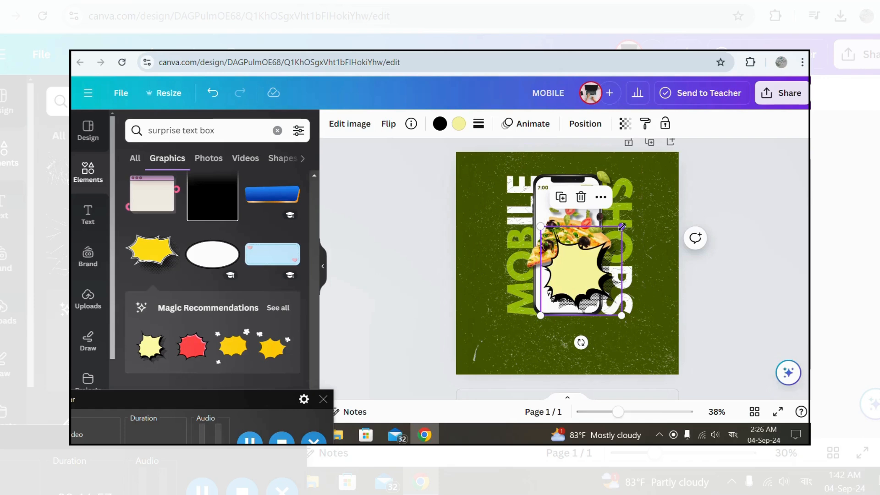
left_click_drag(622, 226, 564, 288)
left_click_drag(564, 342, 598, 312)
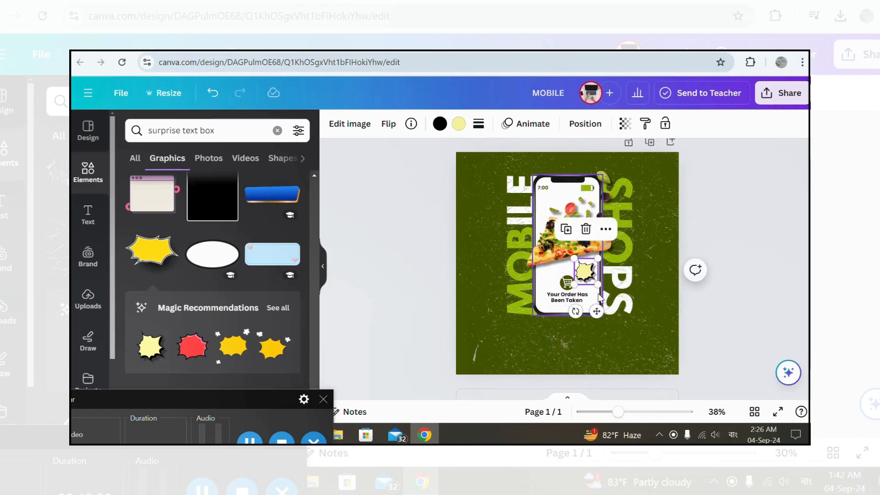
left_click(693, 303)
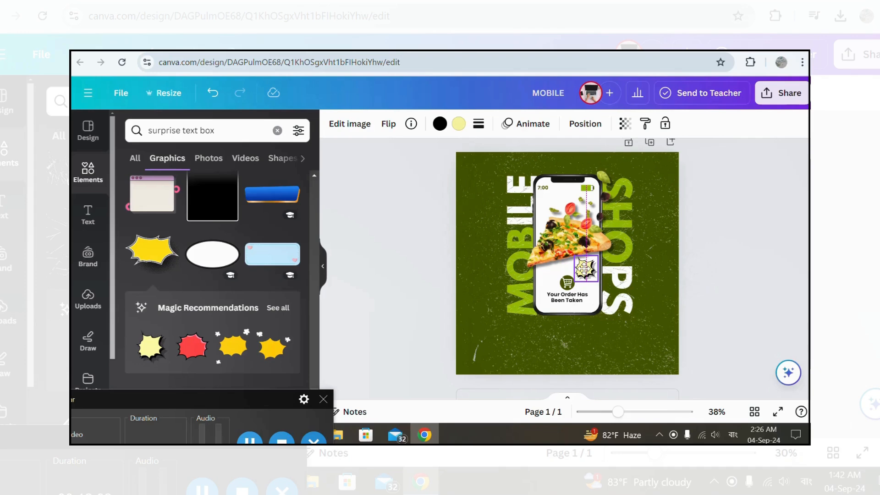
left_click_drag(575, 311, 571, 311)
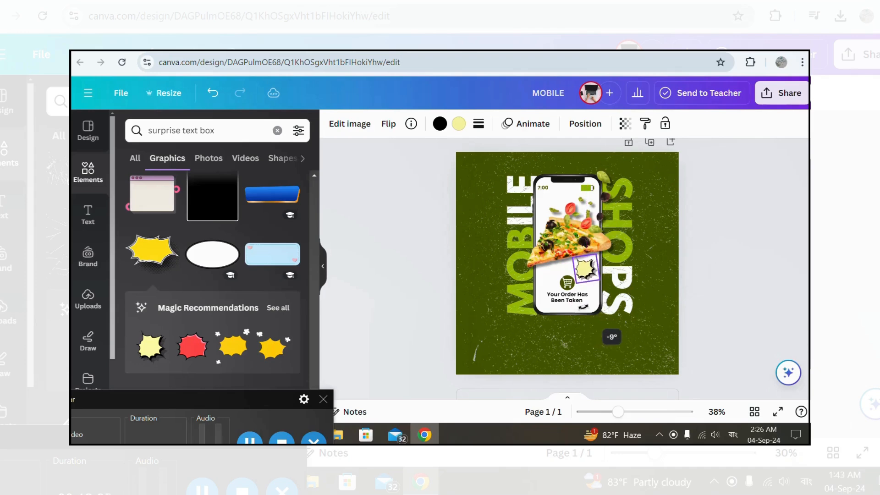
left_click(757, 304)
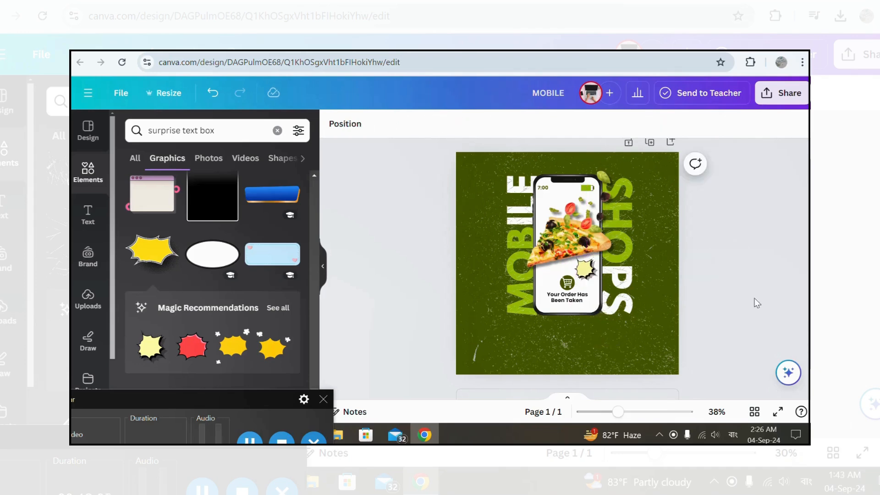
- Move the small starburst on the phone screen one layer forward
left_click(592, 272)
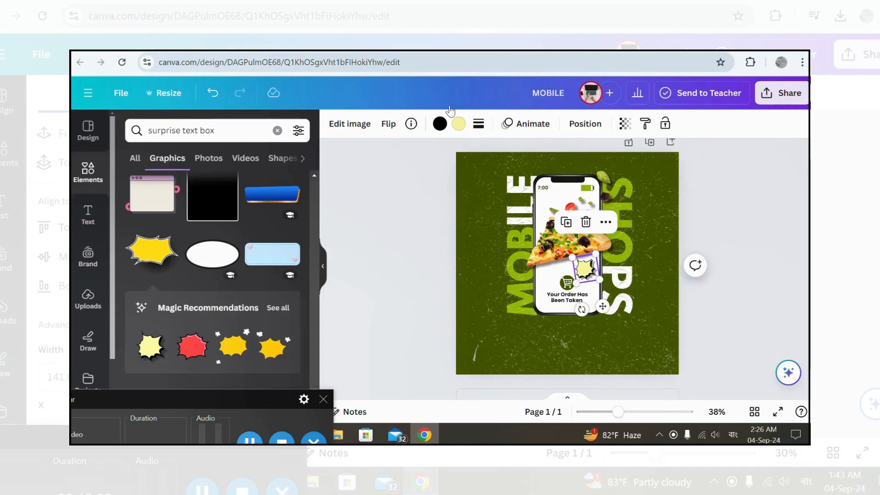
left_click(581, 130)
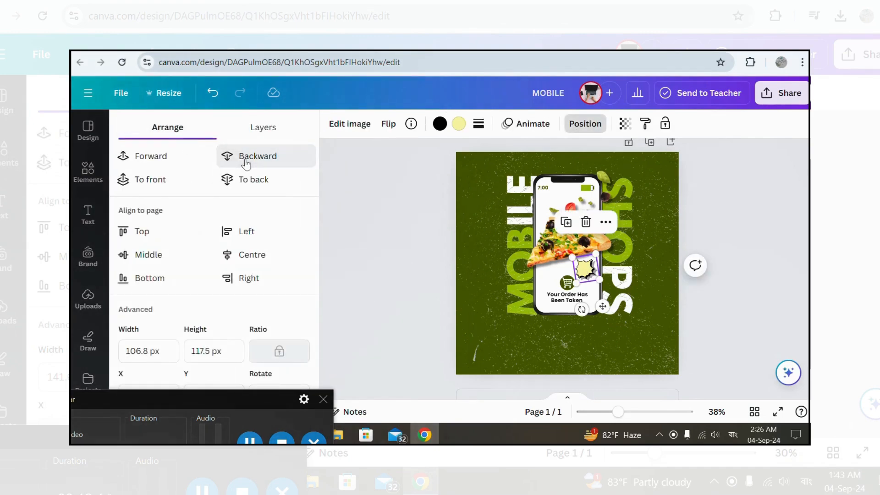
left_click(165, 155)
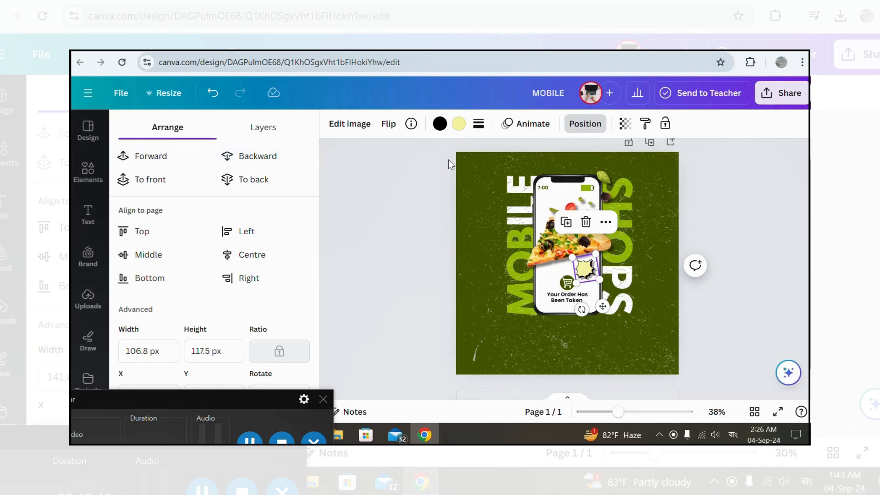
- Recolour the starburst with the dark green document colour for its outline and a bright lime green fill
left_click(441, 124)
left_click(195, 195)
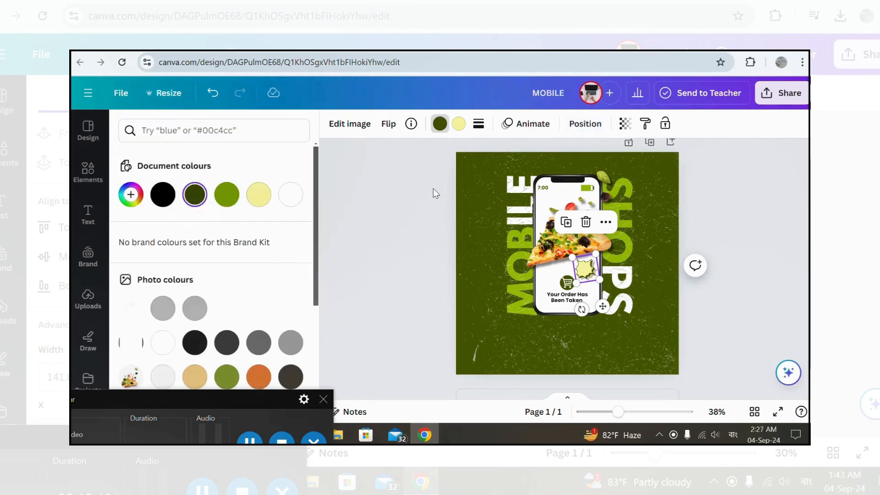
left_click(460, 123)
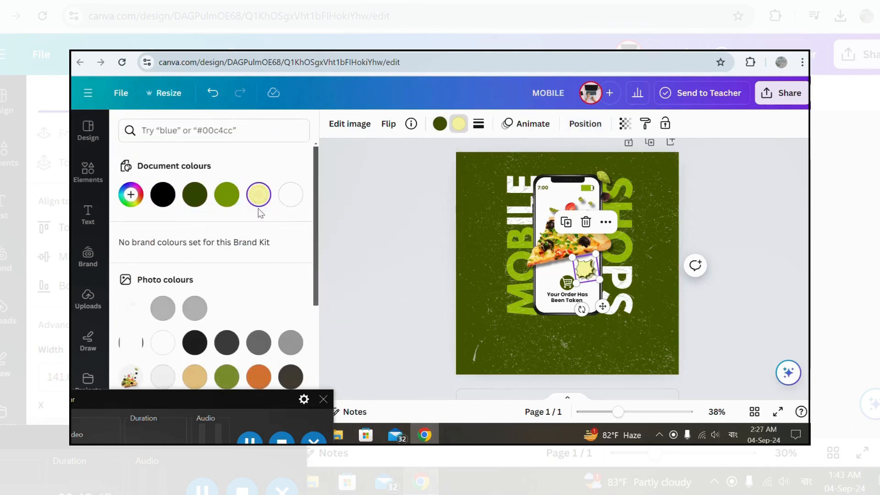
left_click(258, 194)
left_click(227, 195)
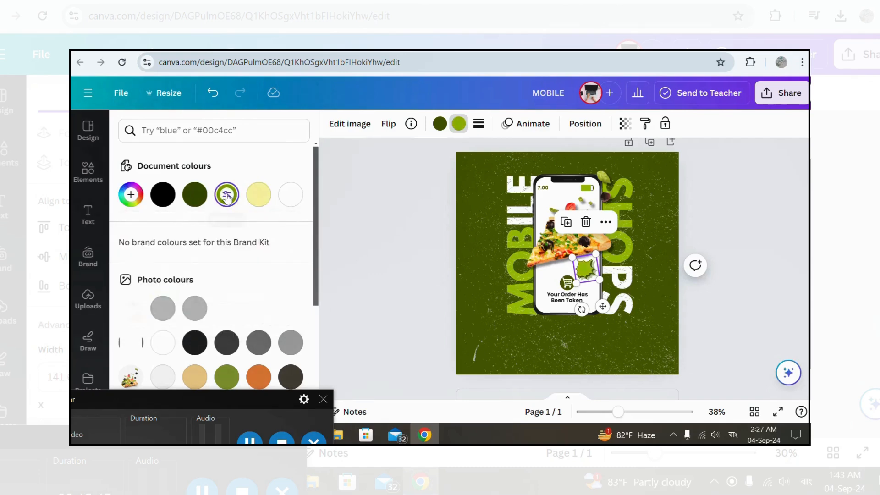
left_click(227, 196)
left_click_drag(289, 240, 254, 225)
left_click(752, 241)
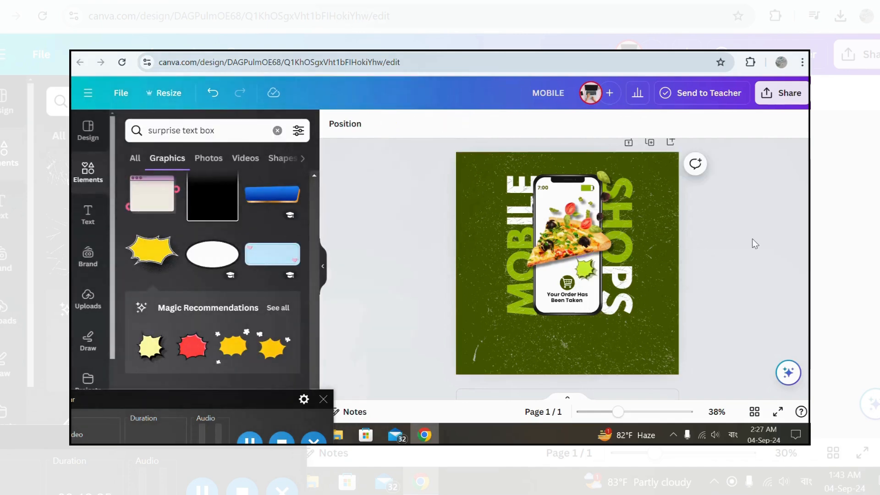
- Select the starburst from the layer list and nudge it slightly on the phone screen
left_click(348, 125)
scroll(235, 304, "down", 5)
scroll(222, 261, "up", 1)
left_click(219, 250)
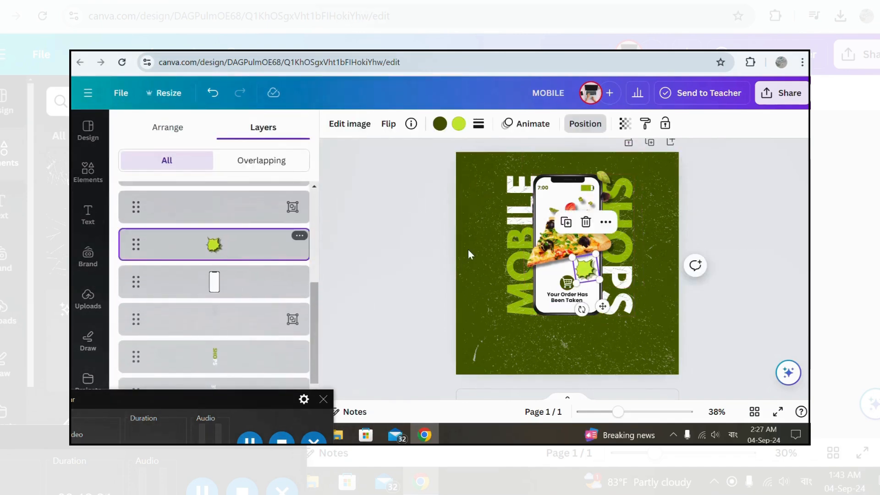
left_click_drag(602, 305, 601, 306)
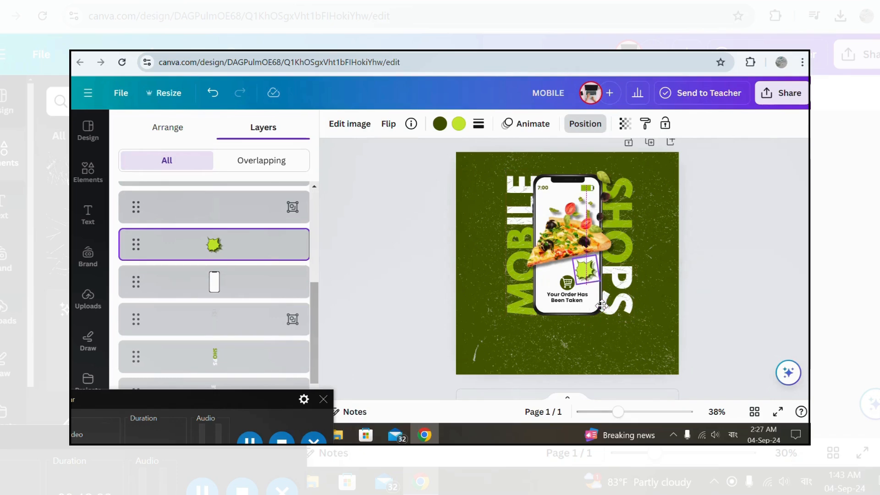
left_click(749, 316)
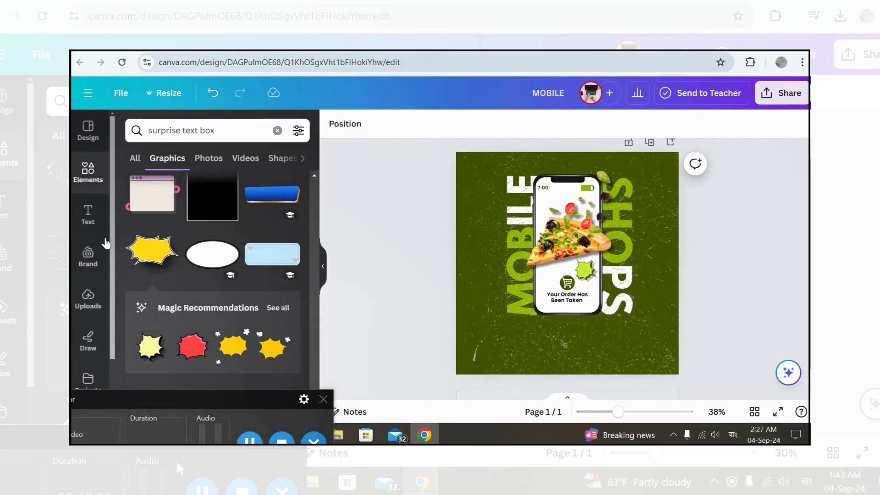
- Duplicate the 7:00 text, move the copy onto the starburst and replace its content with the price 49
left_click(94, 228)
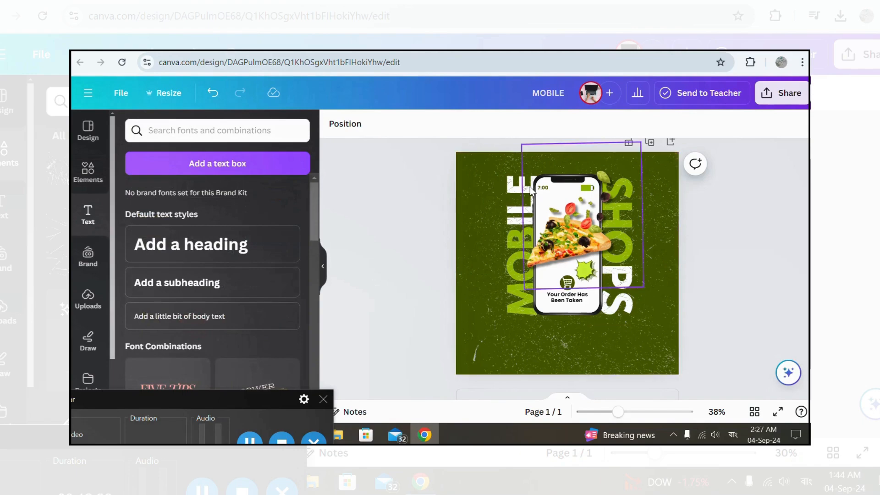
left_click(544, 189)
left_click(524, 157)
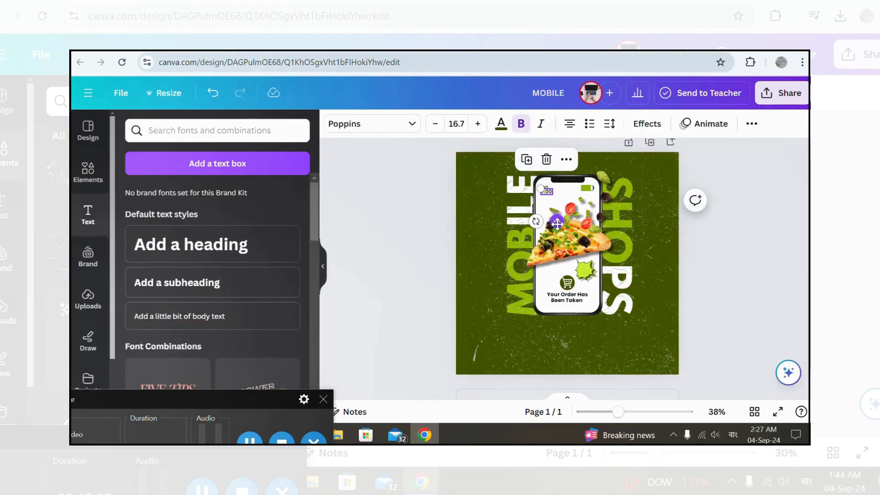
left_click_drag(556, 223, 594, 300)
double_click(584, 270)
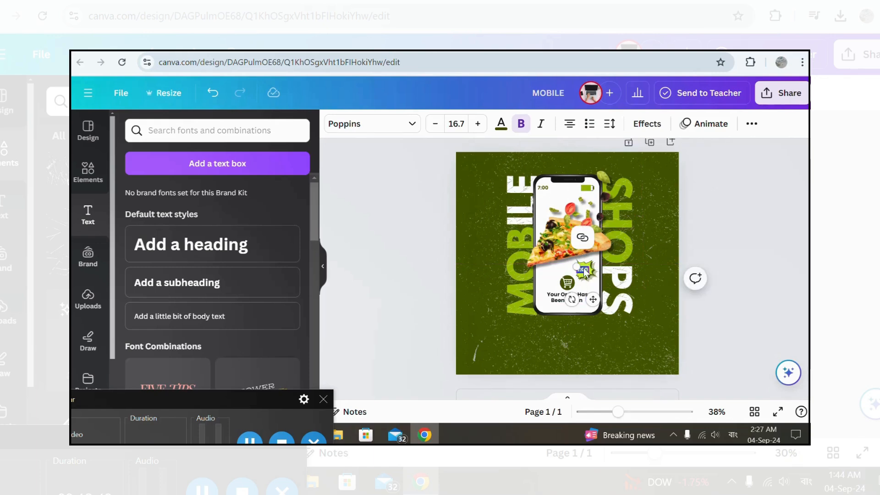
type("40")
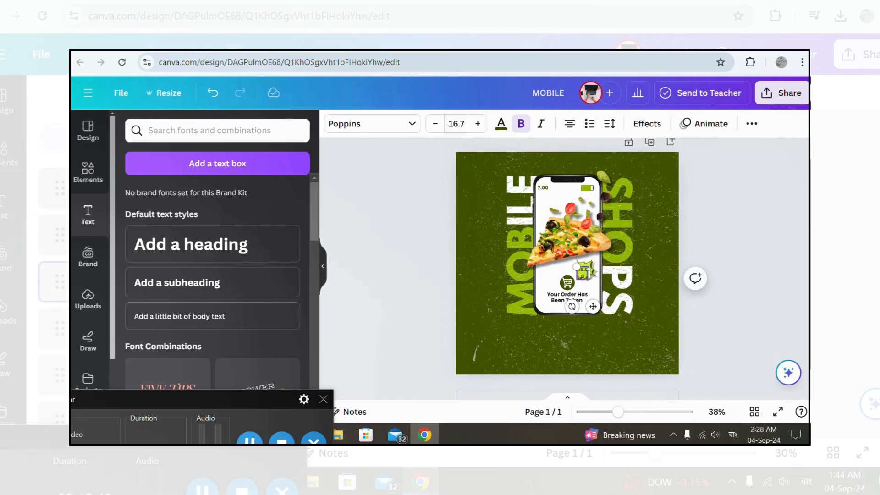
- Resize the price text to font size 18.7 on one line and position it inside the starburst
left_click_drag(596, 272, 544, 260)
left_click_drag(609, 266, 552, 266)
left_click_drag(568, 299, 594, 298)
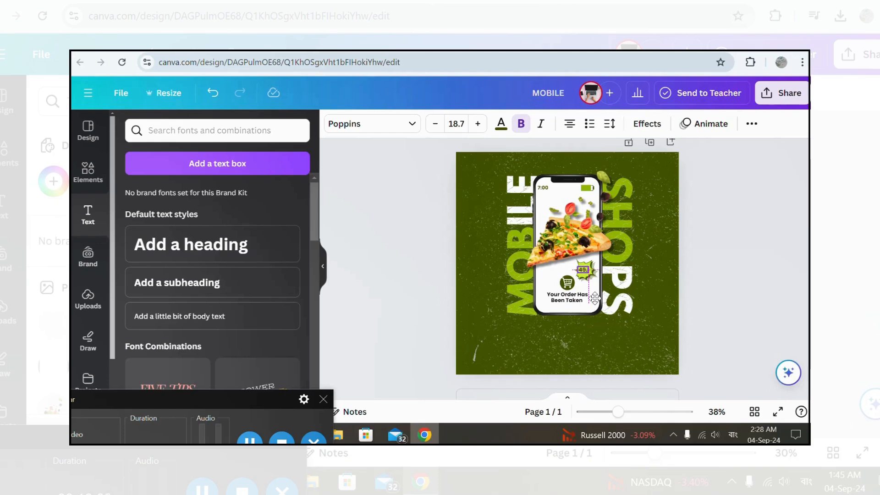
left_click(754, 296)
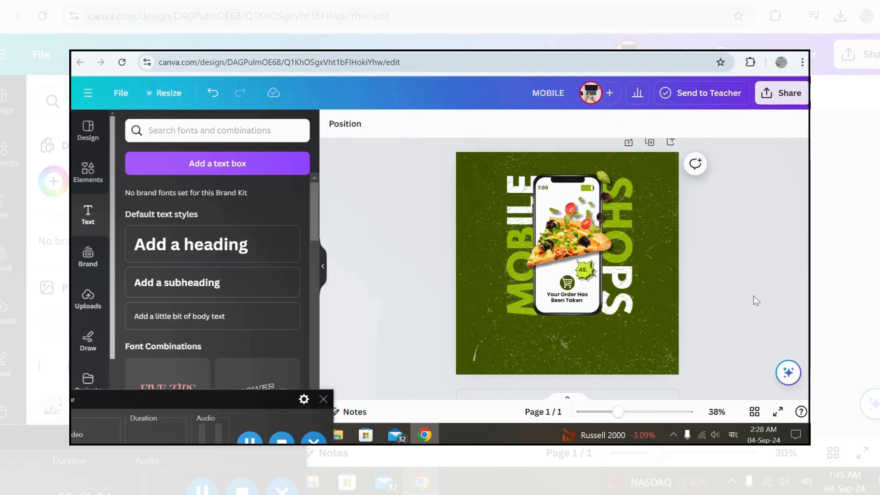
- Duplicate the price text in the starburst and change the copy to .00
left_click(586, 292)
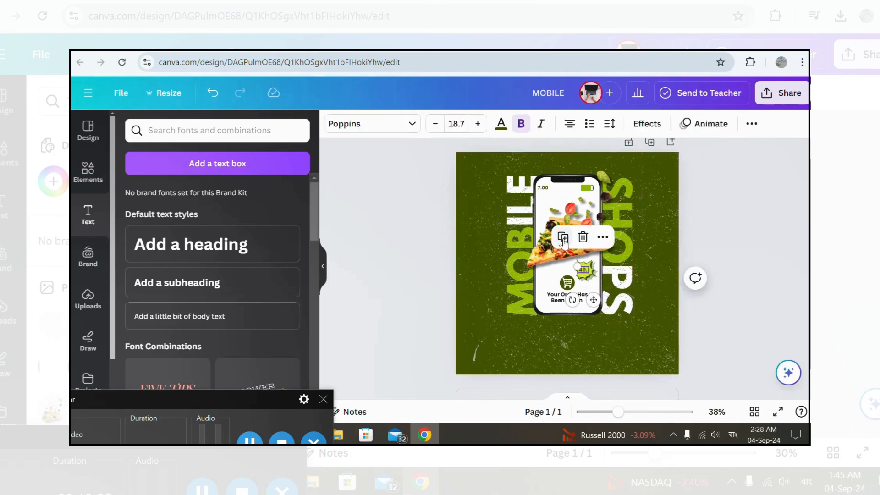
double_click(588, 274)
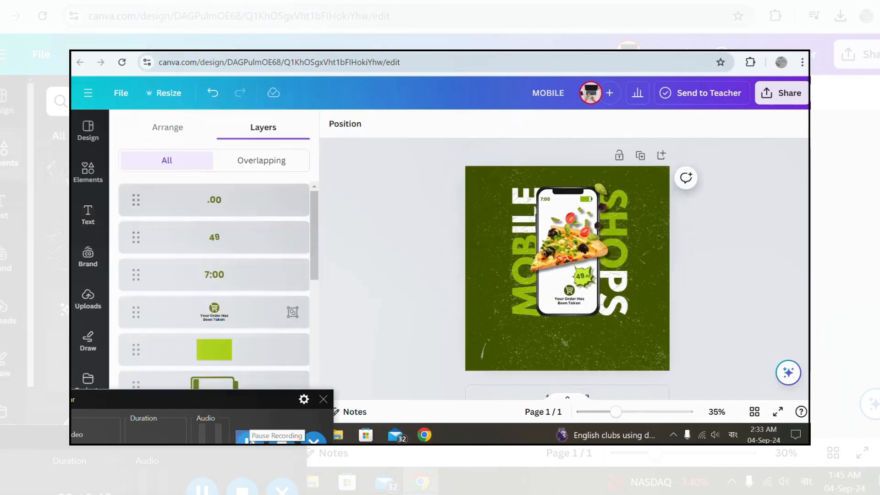
- Colour both the 49 and the .00 price texts black (#000000)
left_click(581, 279)
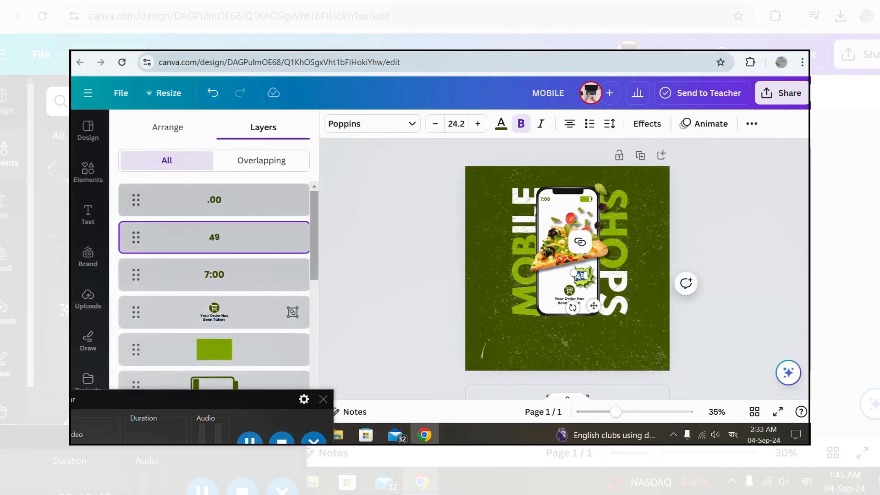
left_click(501, 123)
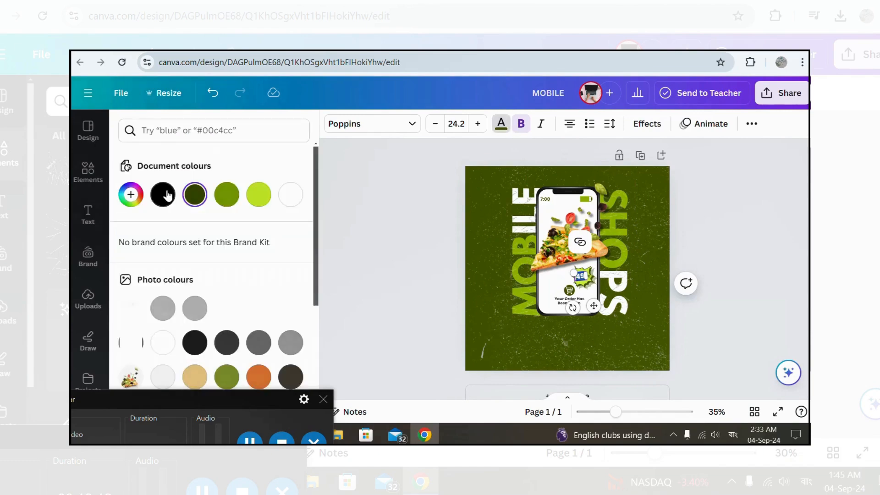
left_click(737, 319)
left_click(587, 277)
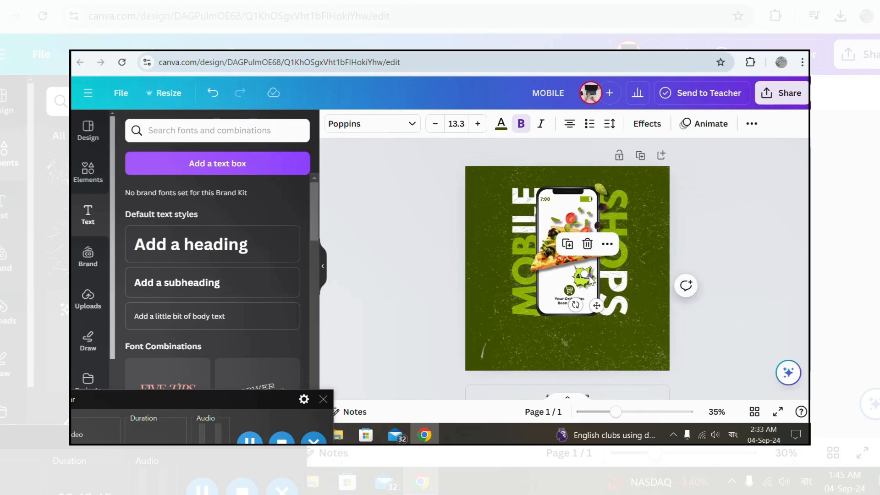
key("Escape")
left_click(727, 309)
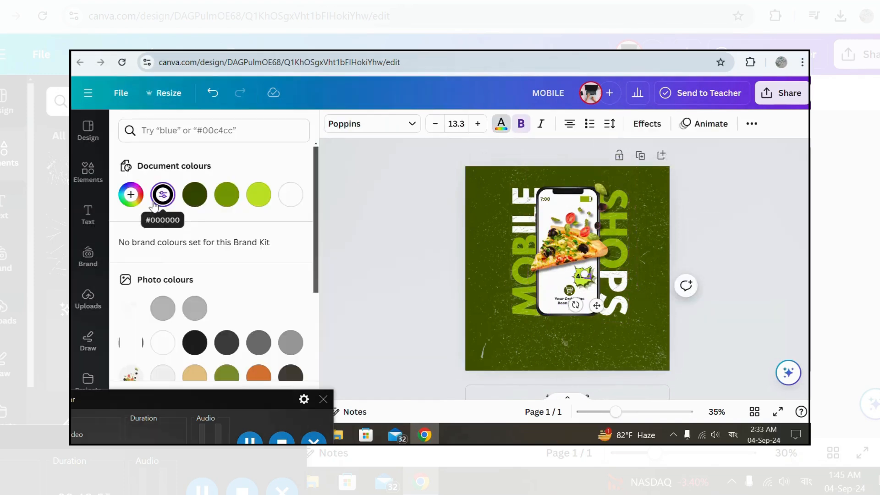
left_click(735, 262)
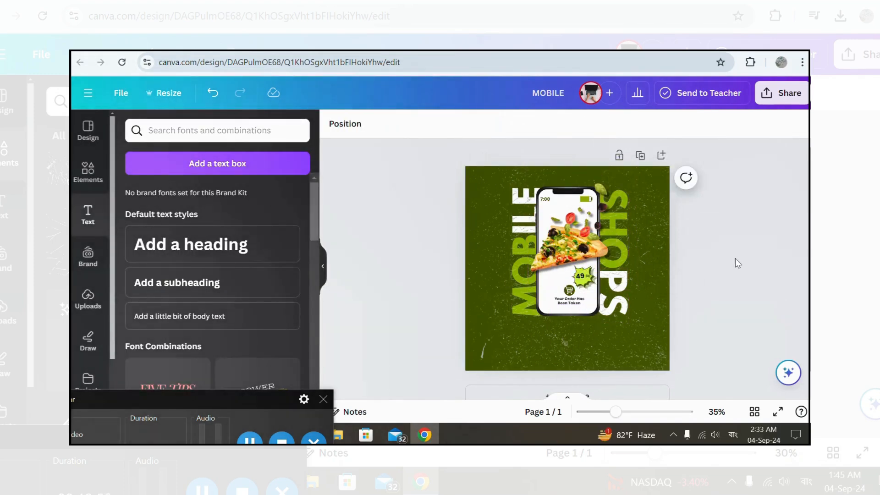
left_click_drag(617, 413, 637, 412)
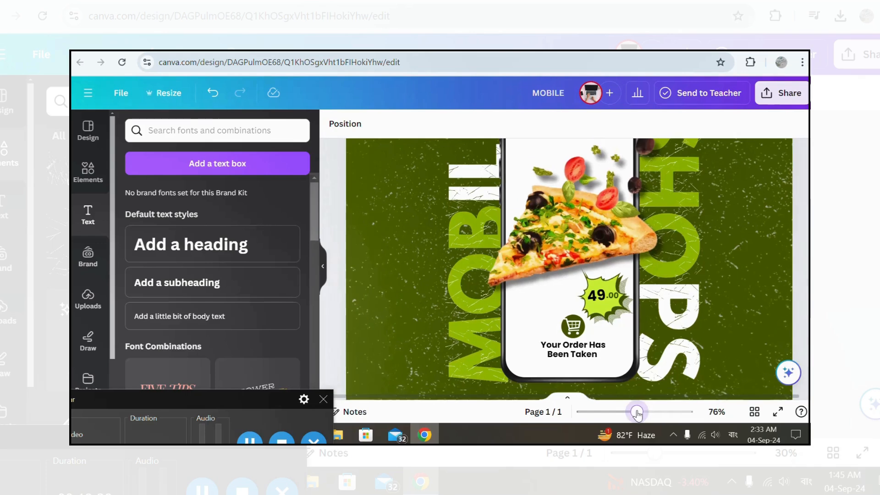
- Recolour the .00 price text in the starburst to black
left_click(614, 296)
left_click(613, 298)
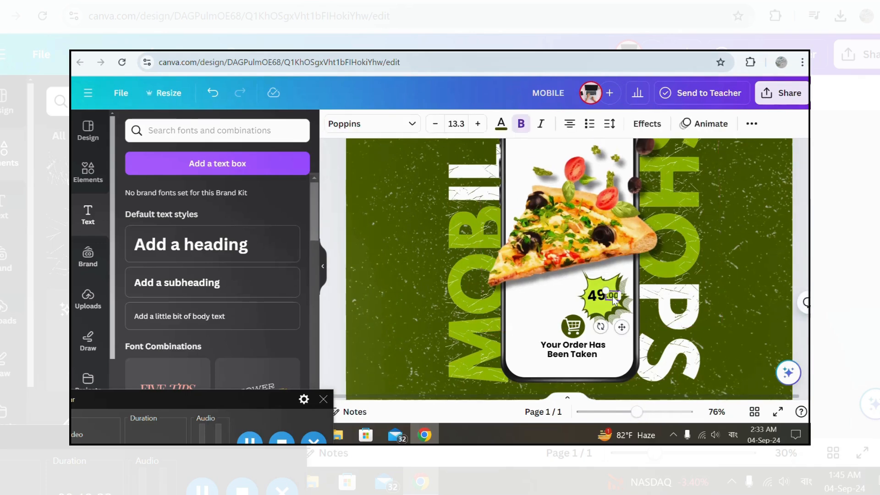
left_click(501, 123)
left_click(331, 238)
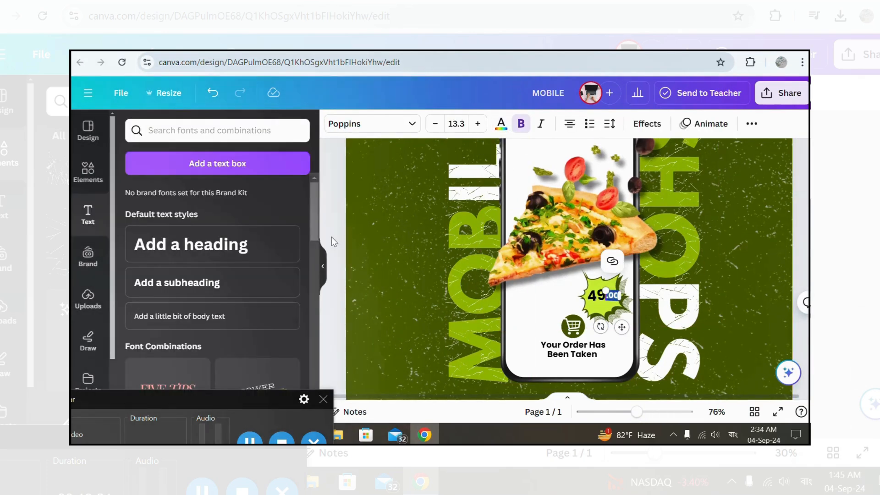
- Add a subheading text box and replace its content with Slice
left_click_drag(636, 413, 614, 413)
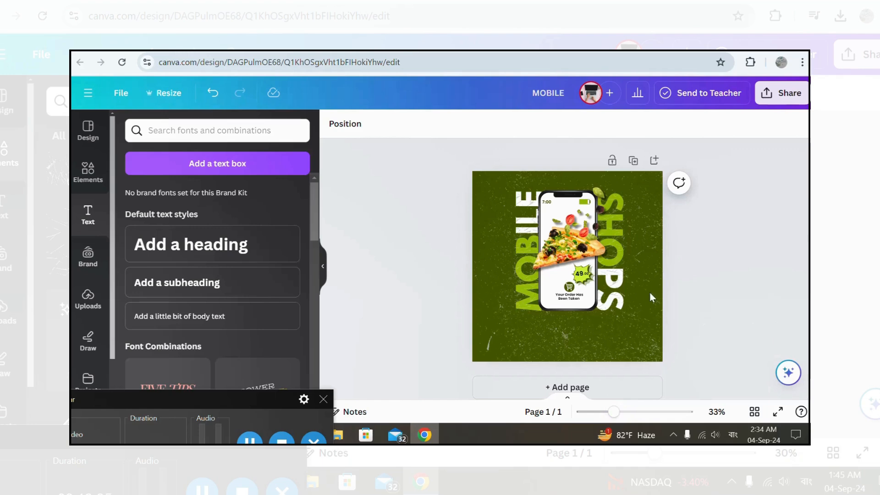
left_click(204, 282)
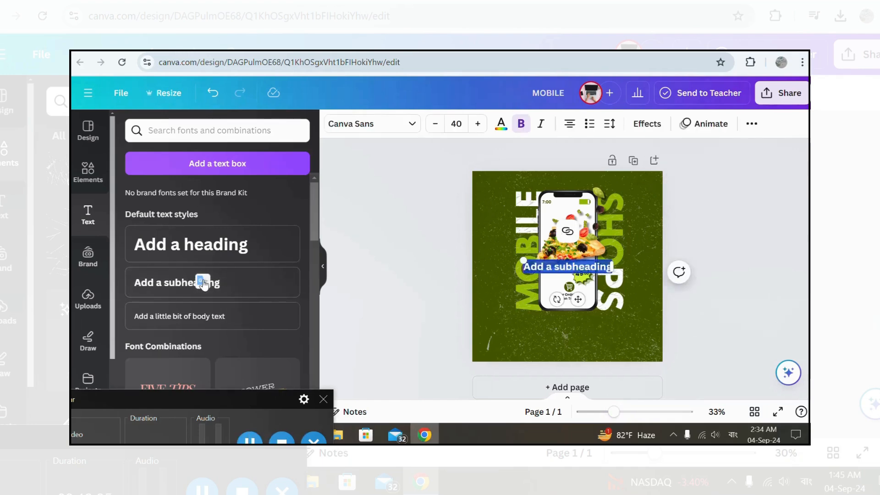
type("Slice")
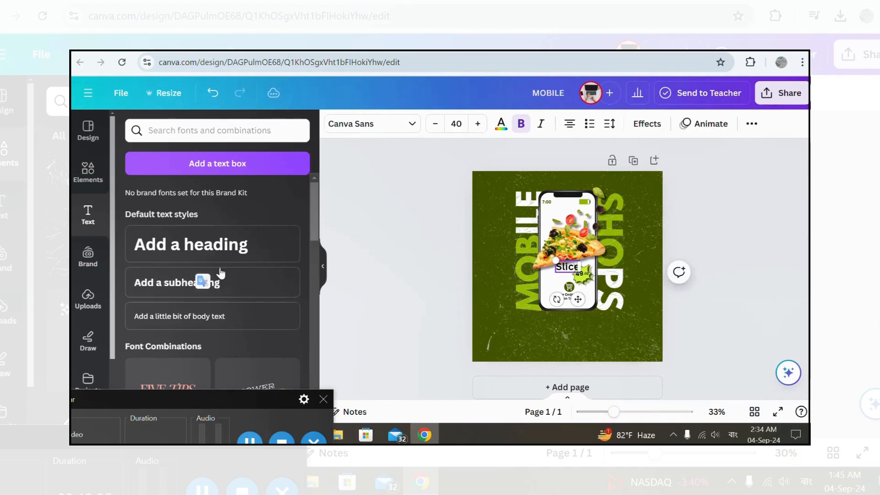
- Set the Slice text in the Brittany font, resize it to 38.2 and place it near the top of the phone screen
double_click(567, 269)
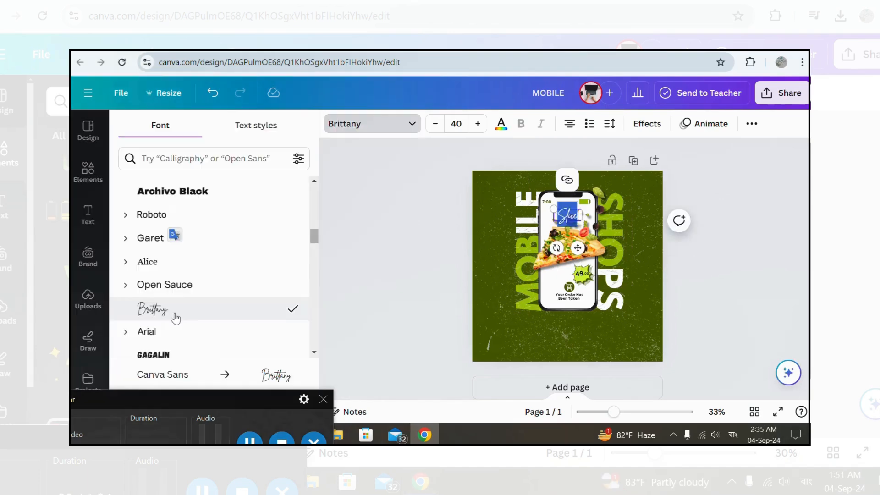
left_click_drag(554, 210, 556, 210)
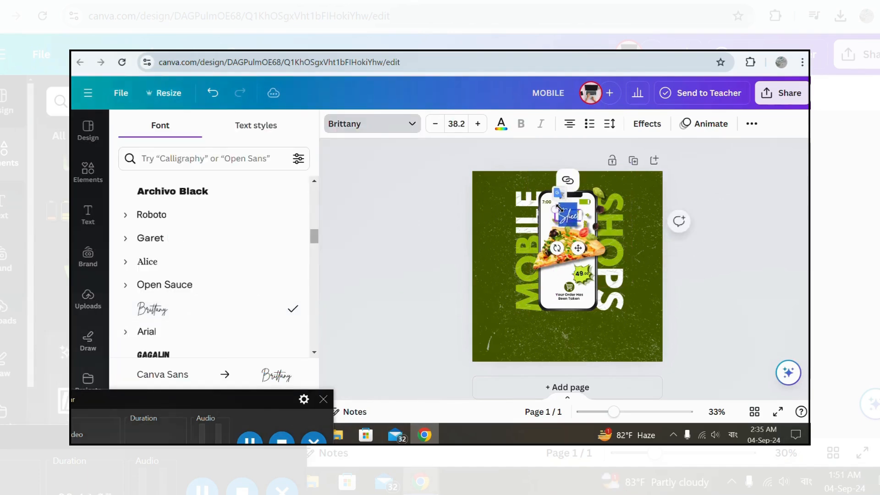
left_click_drag(578, 248, 575, 242)
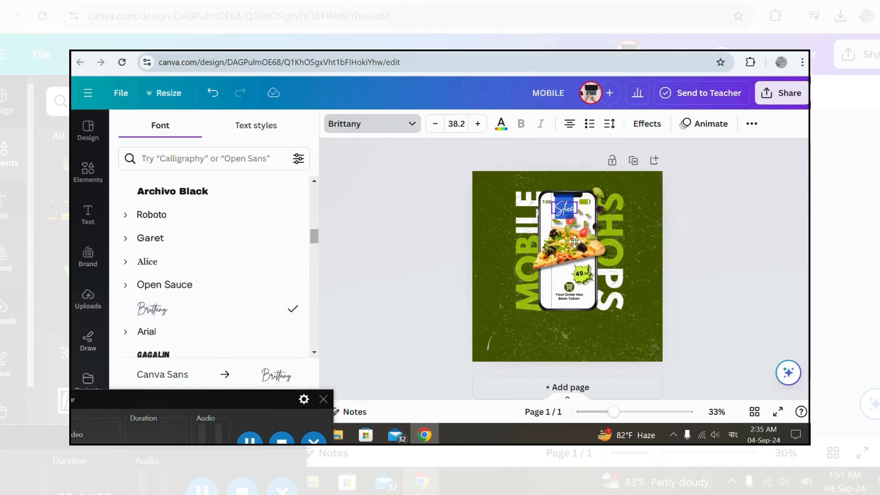
left_click(783, 277)
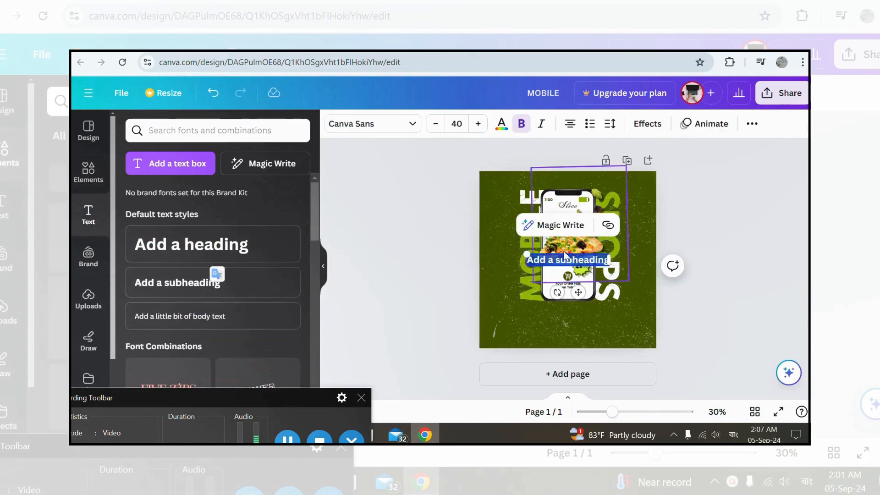
- Replace the placeholder of the new subheading text box with Order Now!
key("BackSpace")
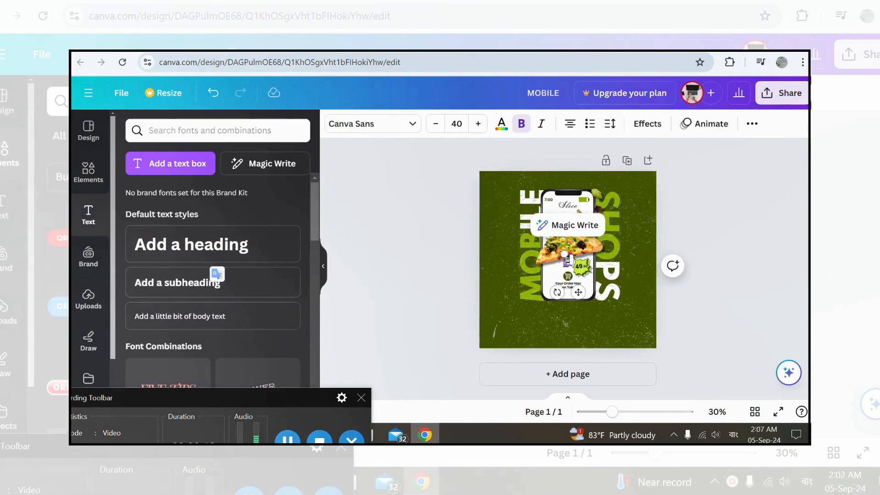
type("Order Now")
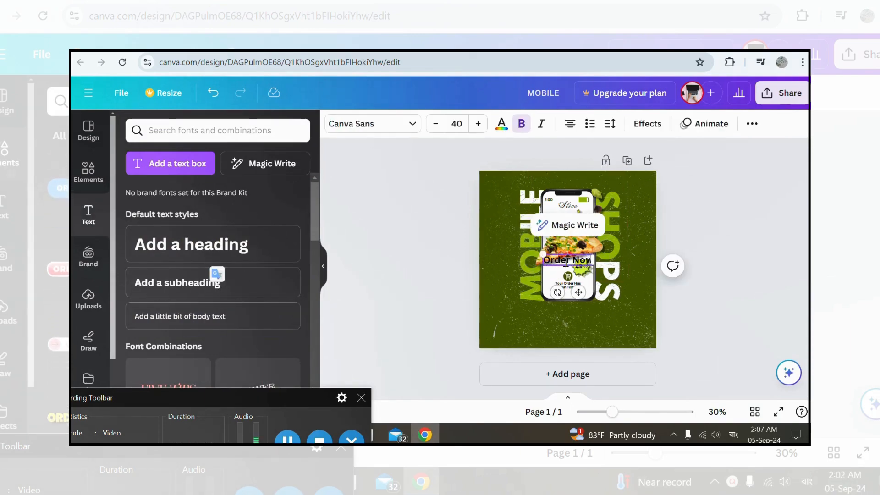
type("!")
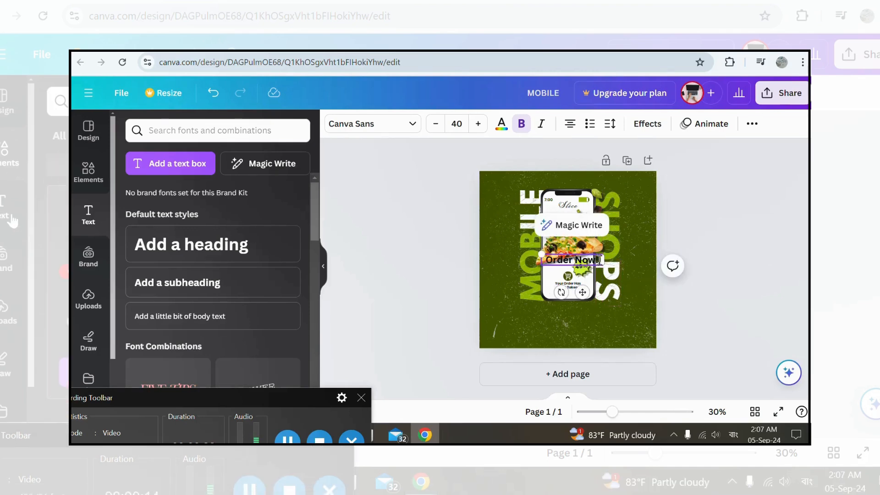
- Colour the Order Now! text red (#FF0000) and change its font to Poppins
key("ctrl+a")
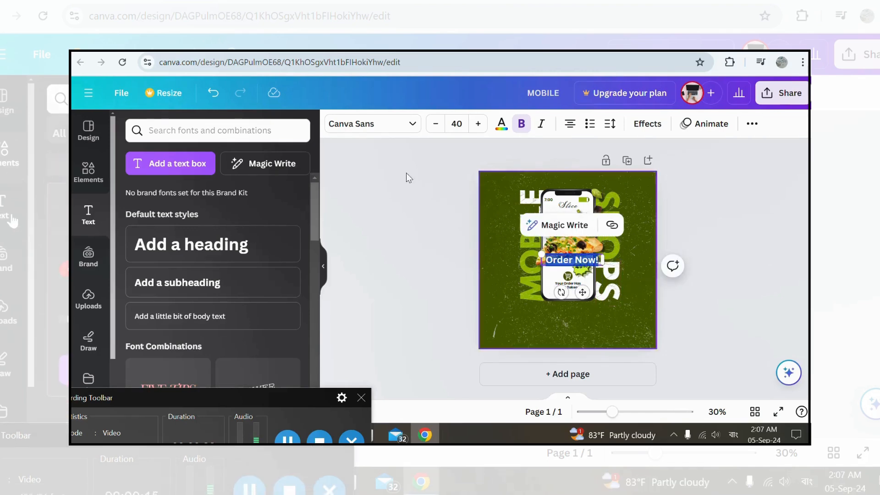
left_click(502, 123)
left_click(140, 198)
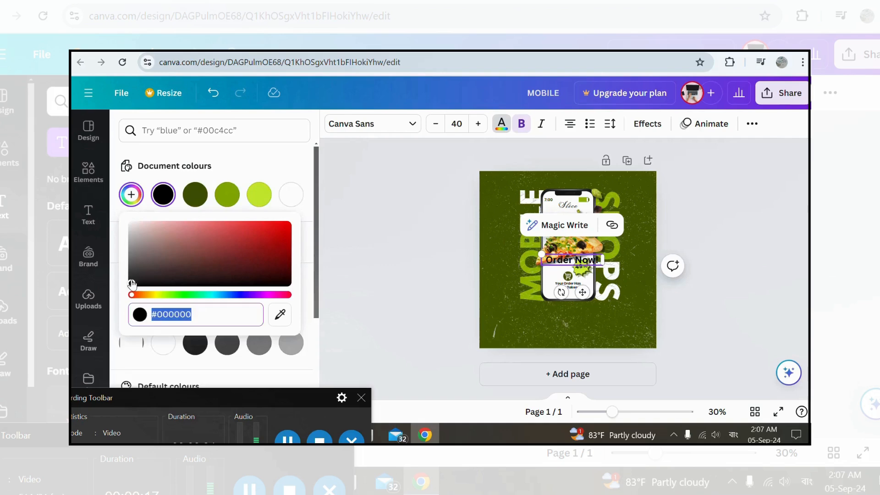
left_click_drag(231, 220, 287, 224)
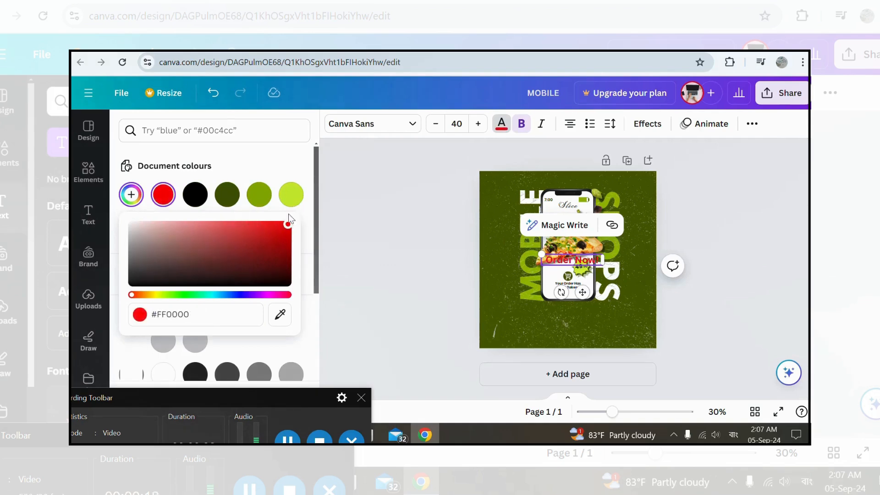
left_click(362, 123)
left_click(366, 124)
left_click(177, 308)
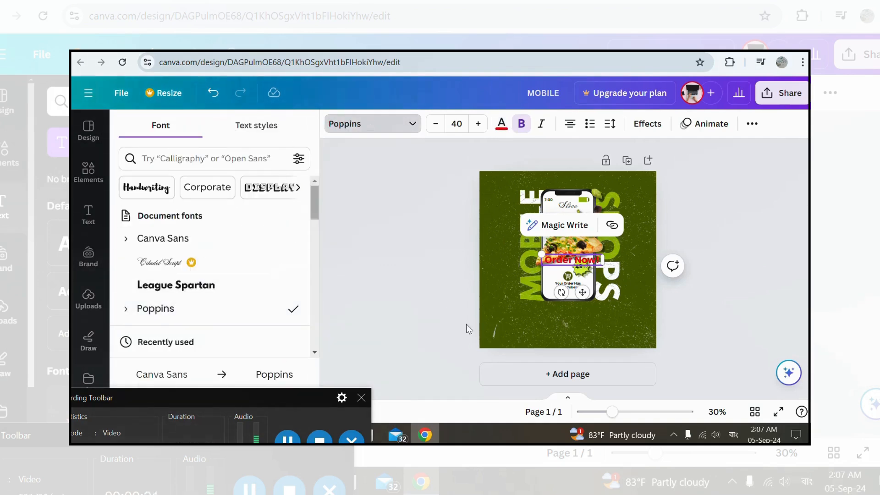
- Shrink the Order Now! text to size 21 and centre it on the phone below the Your Order Has Been Taken text
left_click_drag(583, 293, 579, 328)
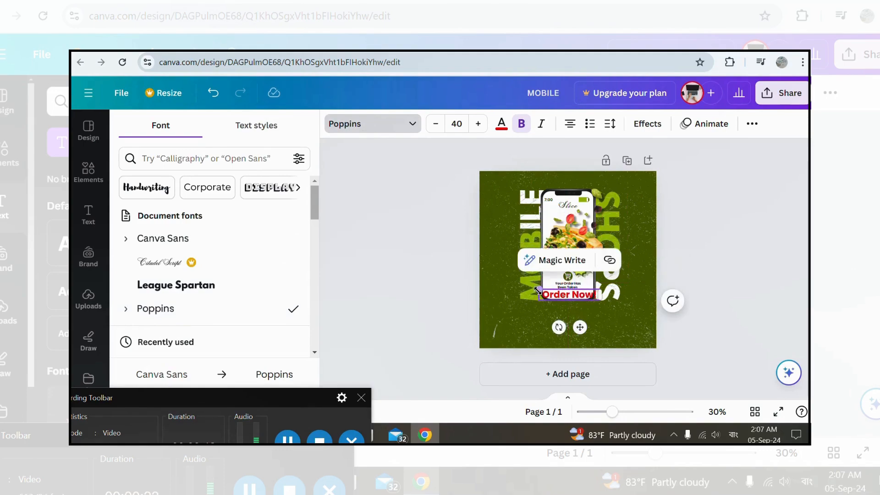
left_click_drag(539, 289, 568, 294)
left_click(585, 325)
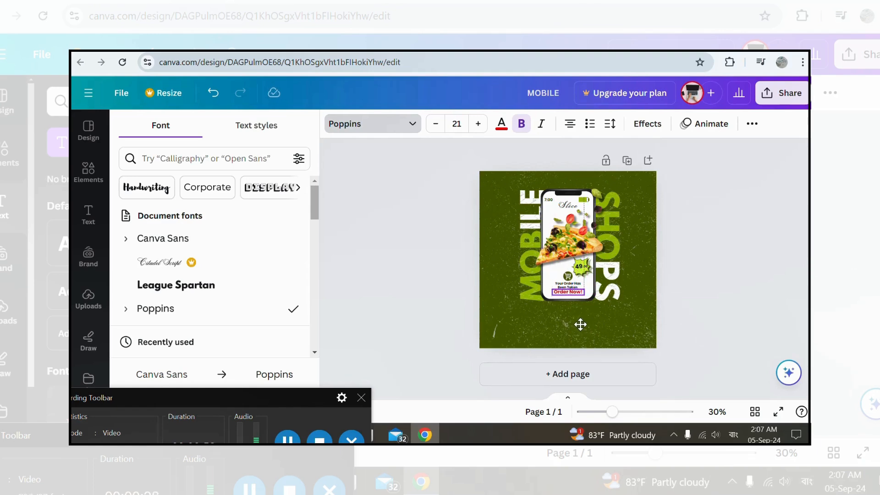
left_click(719, 307)
left_click(571, 296)
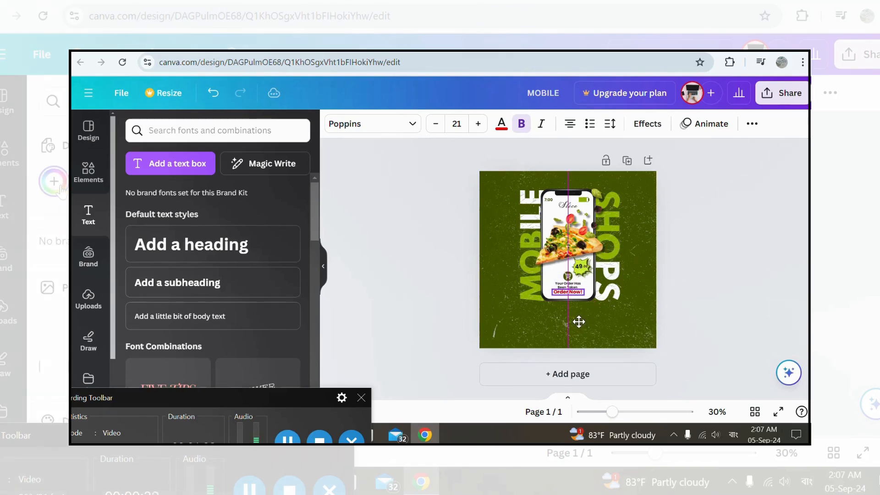
left_click(738, 312)
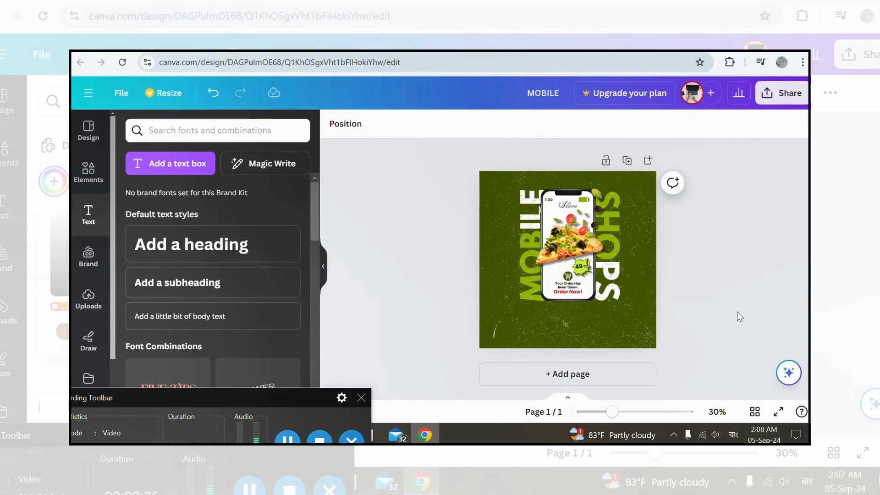
- Search the element graphics for instagram icon and add the rounded-square camera outline with the double ring to the design
left_click(88, 172)
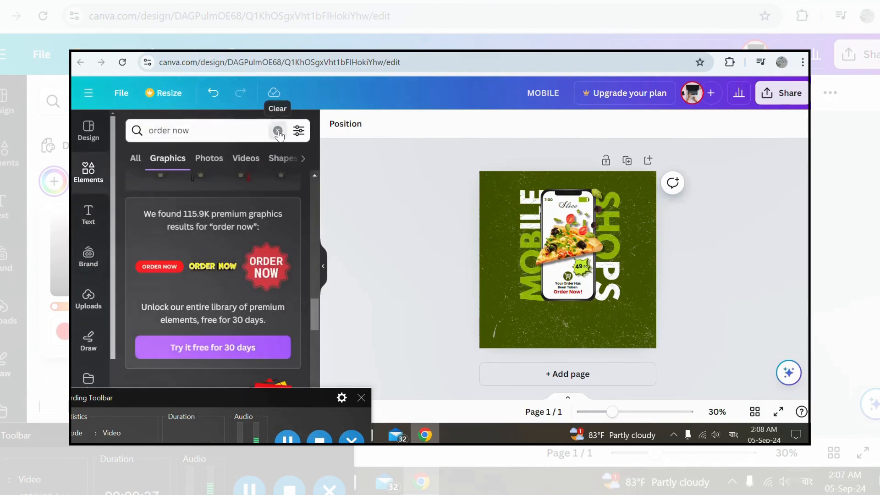
left_click(277, 131)
left_click(267, 132)
type("instagram")
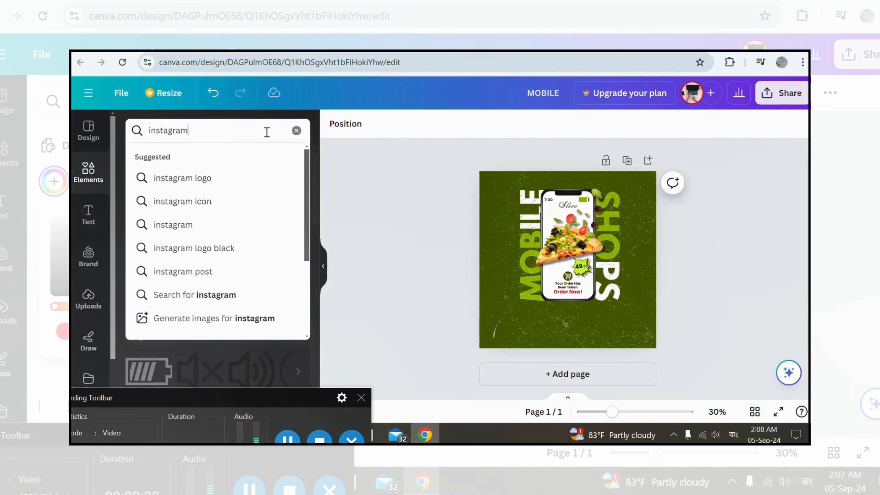
type(" icon")
key("Return")
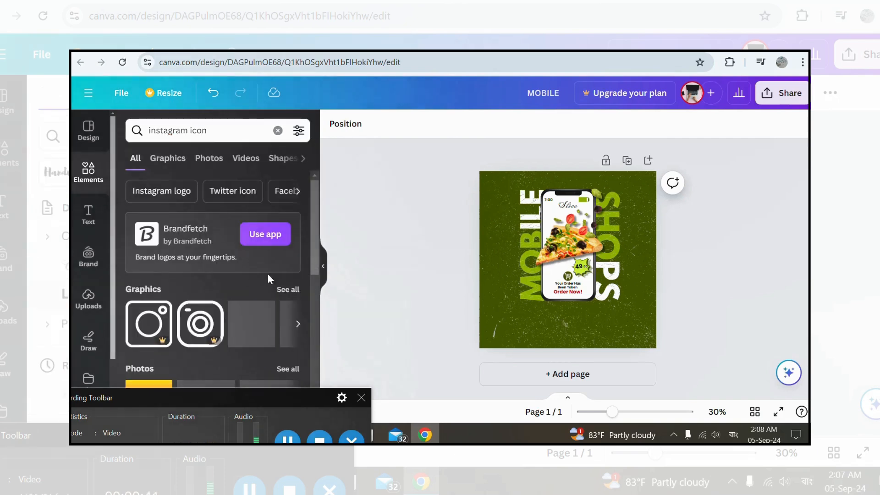
left_click(288, 289)
scroll(254, 298, "down", 2)
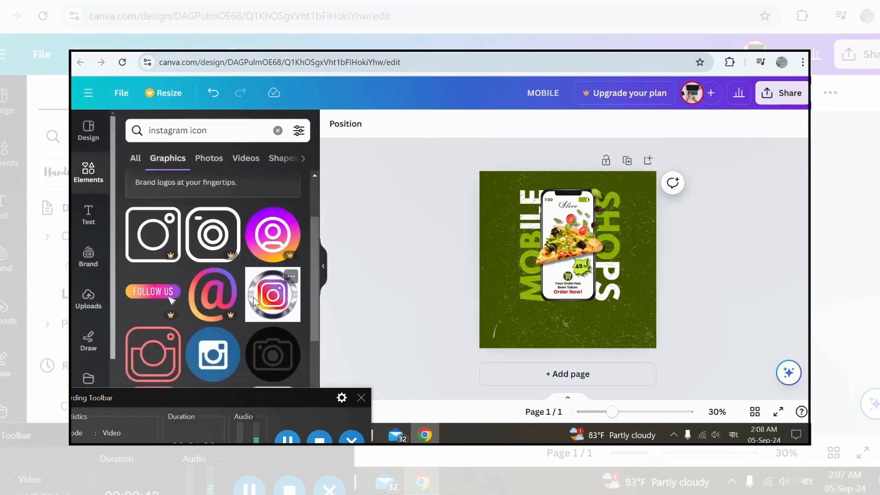
scroll(202, 237, "down", 6)
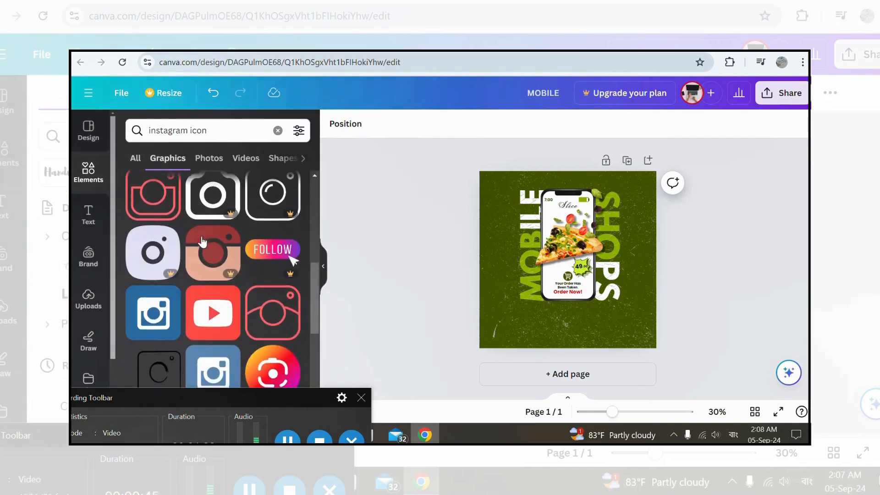
scroll(210, 285, "up", 10)
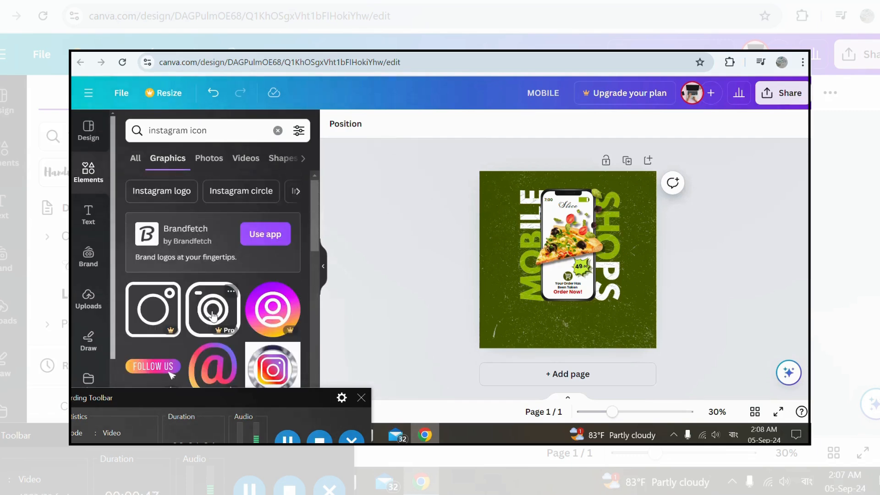
left_click(213, 317)
- Shrink the Instagram icon and centre it in the green area below the phone
left_click_drag(568, 275, 565, 327)
left_click_drag(601, 279, 548, 331)
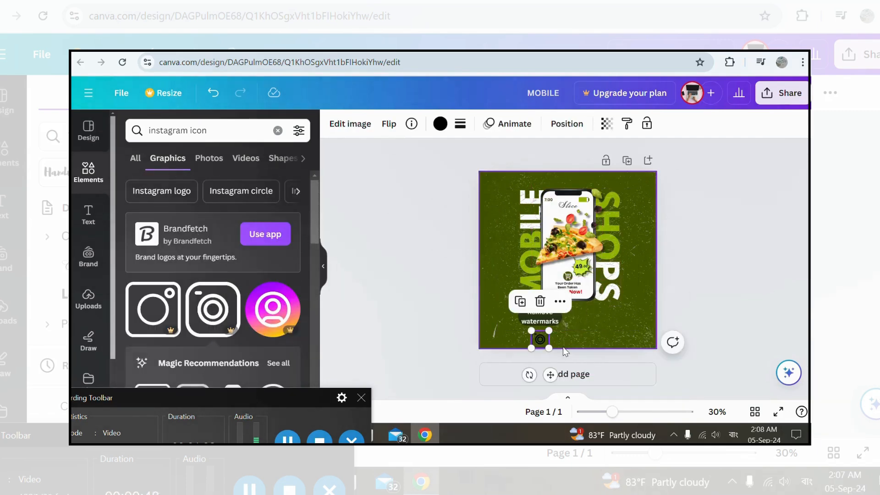
left_click_drag(550, 375, 577, 357)
- Search the element graphics for a facebook logo and add the plain white f graphic to the design
left_click(278, 131)
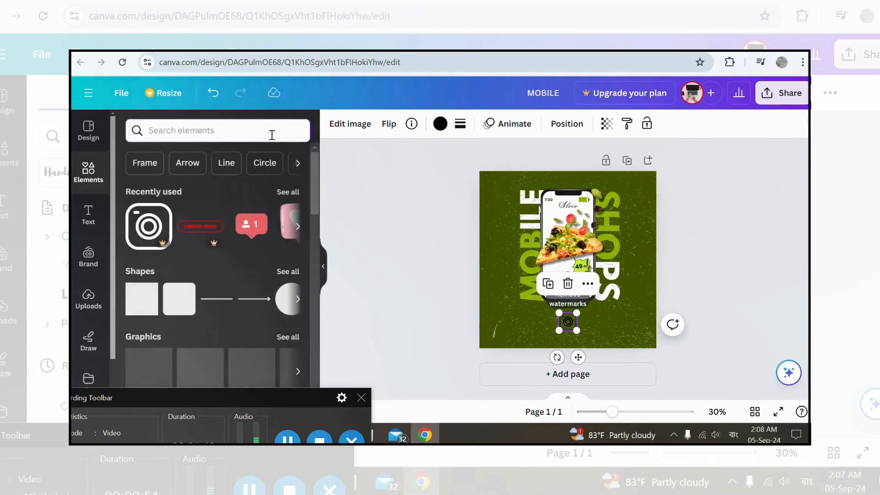
type("facebook")
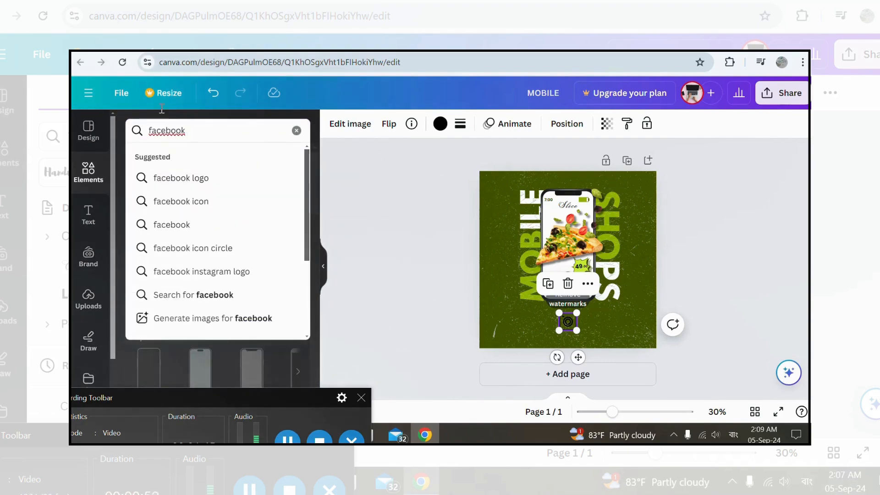
left_click(181, 202)
scroll(239, 299, "down", 5)
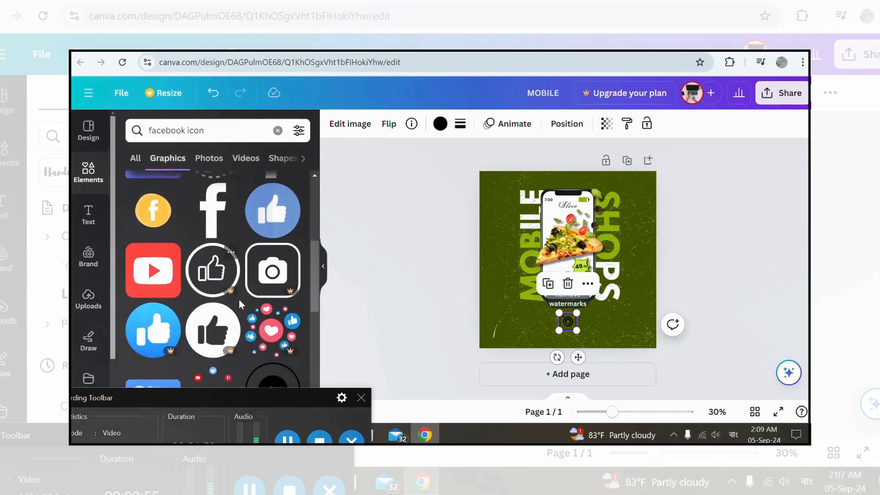
scroll(239, 299, "down", 4)
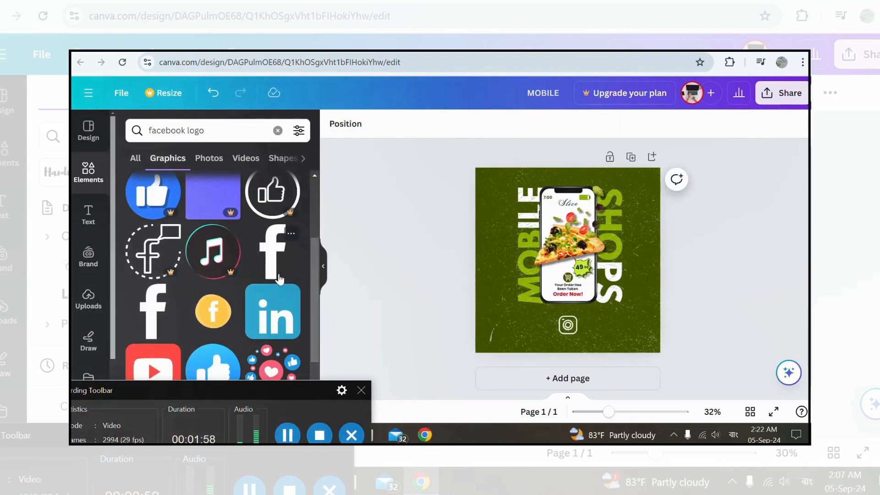
left_click(274, 247)
- Search the element graphics for youtube logo and add the two-tone rounded-rectangle play button graphic to the design
left_click(278, 131)
type("yotube logo")
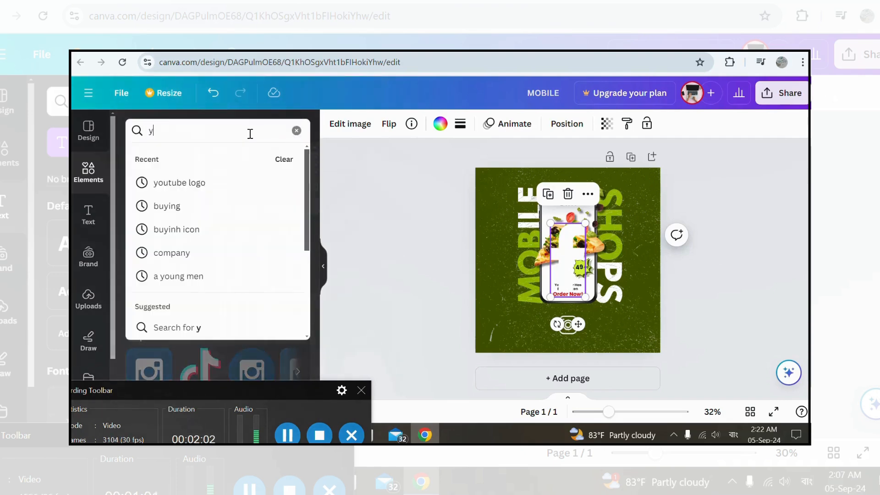
key("Return")
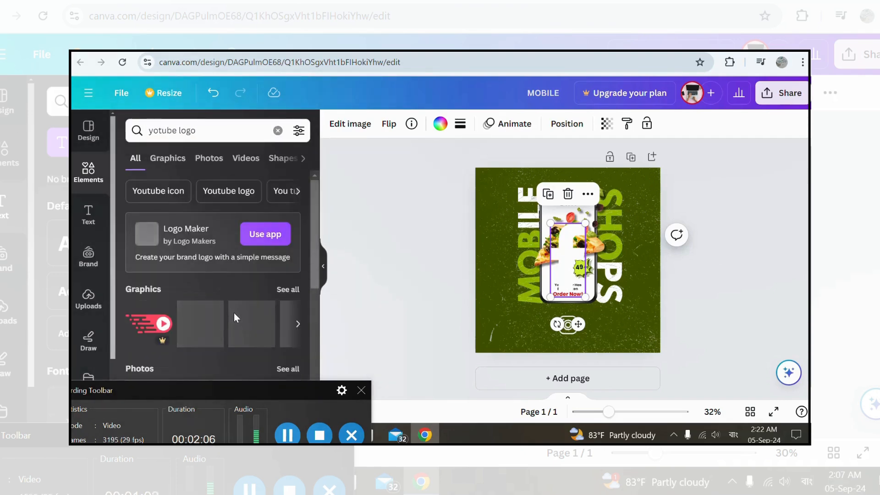
left_click(170, 160)
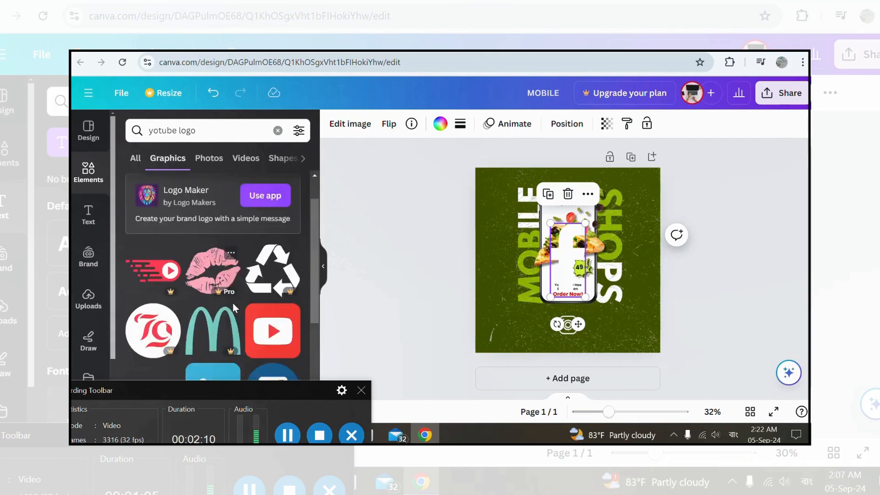
scroll(233, 303, "down", 5)
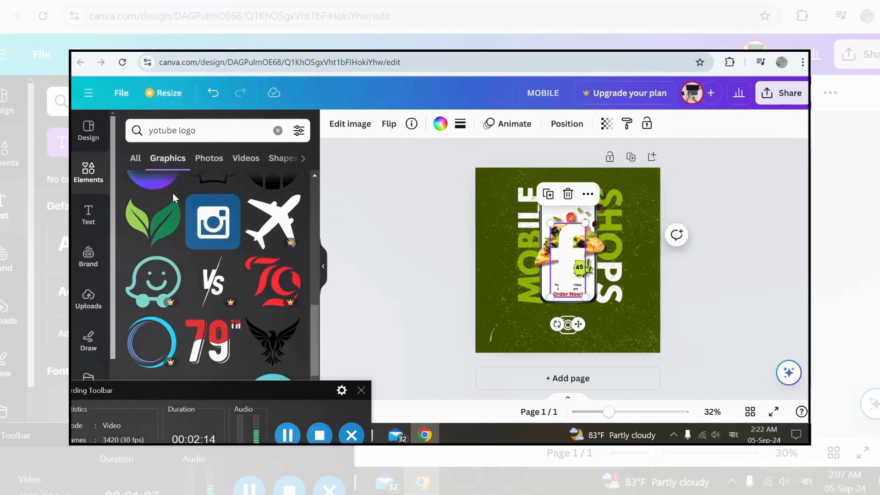
left_click(158, 130)
left_click(177, 181)
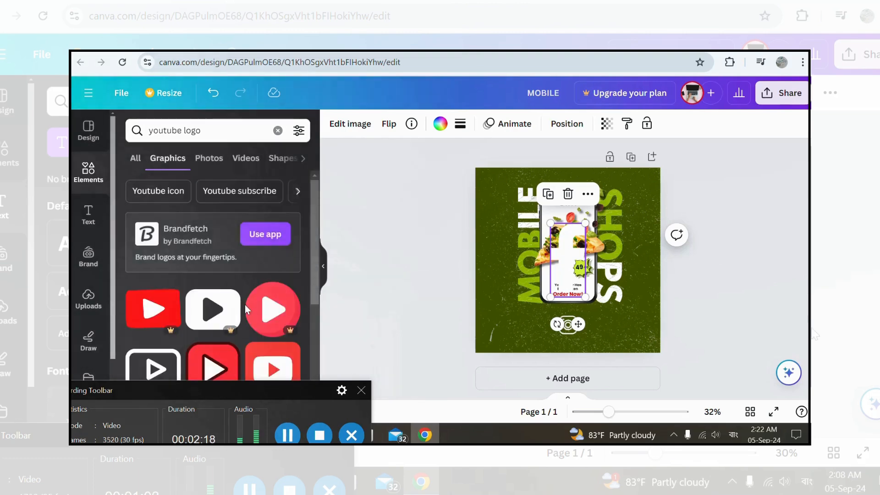
left_click(205, 215)
- Recolour the YouTube logo white, shrink it to icon size and move it below the phone
left_click(440, 123)
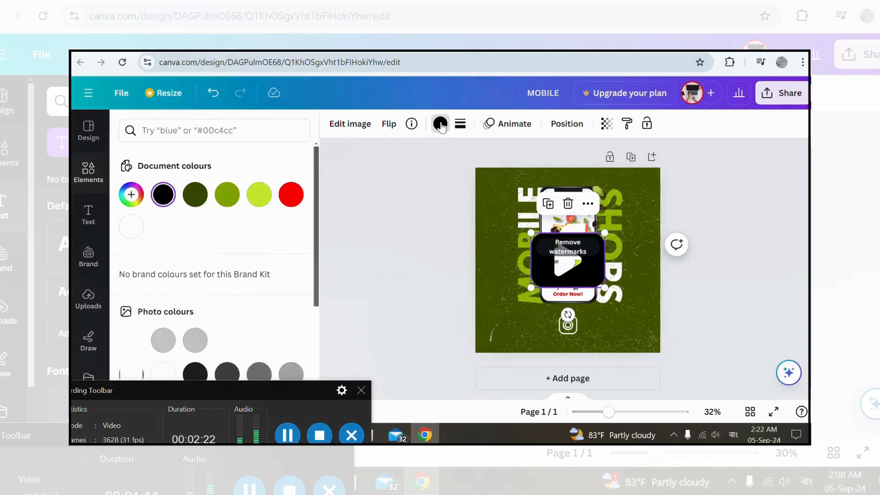
left_click(131, 226)
left_click_drag(605, 232, 550, 274)
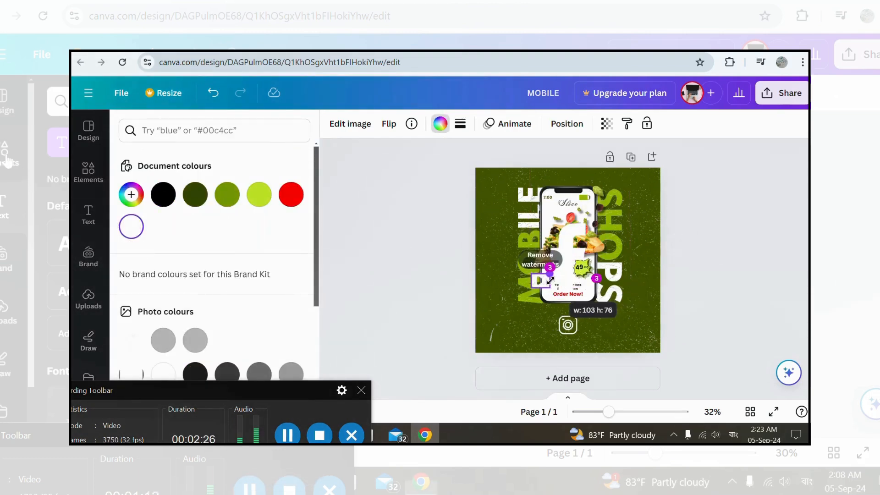
left_click_drag(544, 327, 536, 357)
- Shrink the Facebook logo to icon size and line it up in a row with the YouTube and Instagram icons below the phone
left_click_drag(566, 252, 525, 313)
left_click_drag(577, 322, 573, 324)
left_click(530, 306)
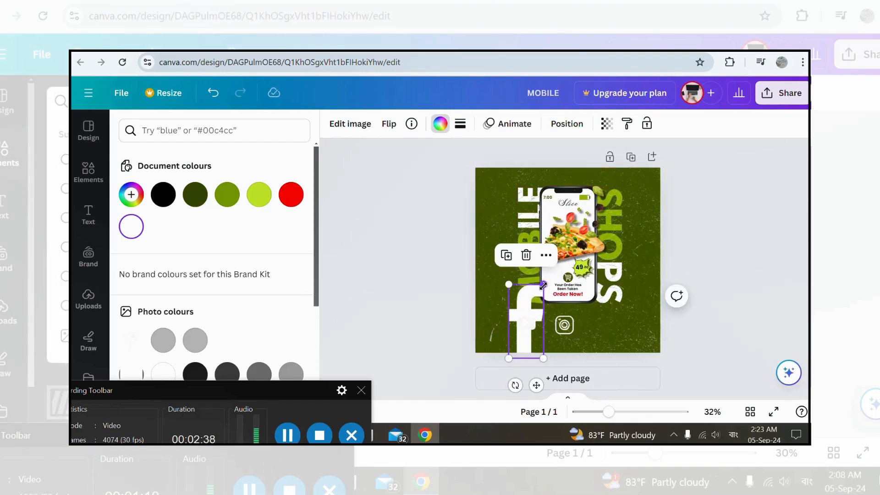
left_click_drag(543, 285, 522, 341)
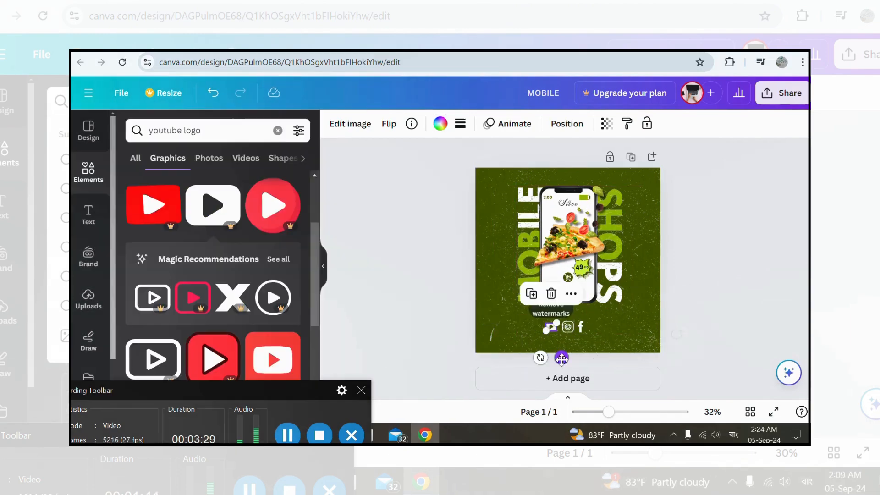
left_click(568, 326)
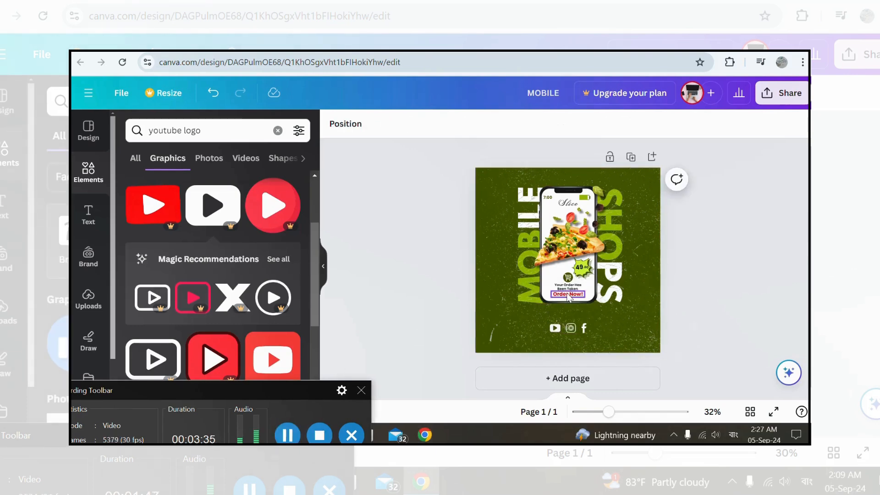
- Duplicate the Order Now! text and place the copy directly below the social media icons
left_click(572, 295)
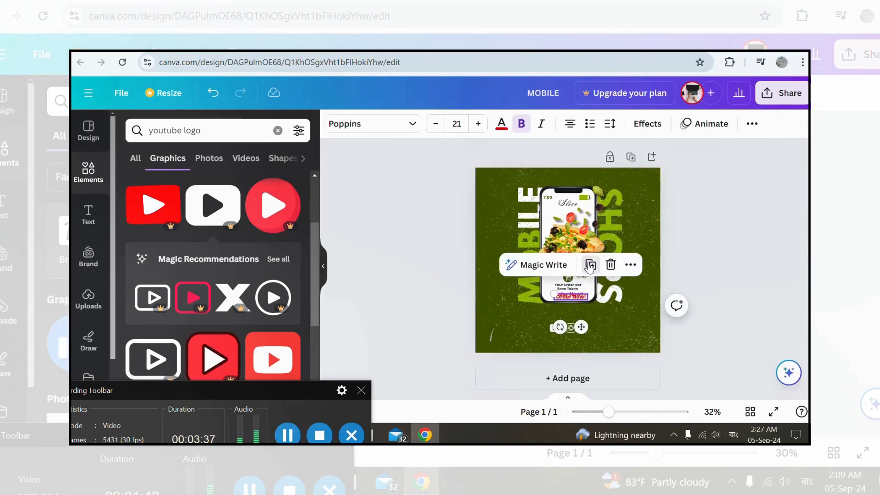
left_click(590, 266)
left_click_drag(573, 297, 572, 344)
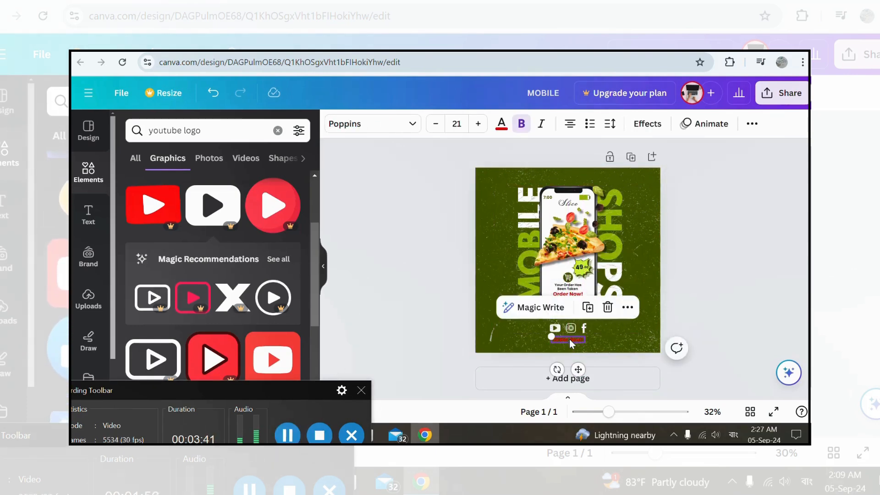
- Recolour the copied text below the icons white and replace its wording with FOLLOW ON
double_click(571, 341)
left_click(501, 124)
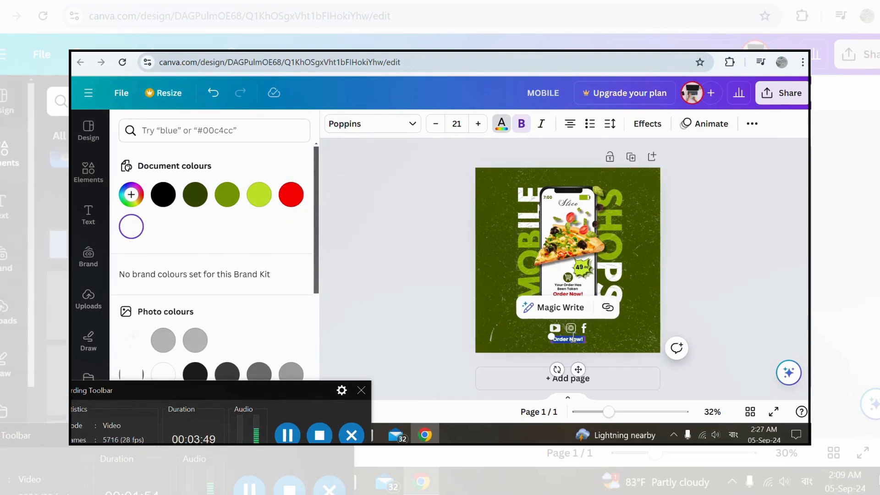
type("F")
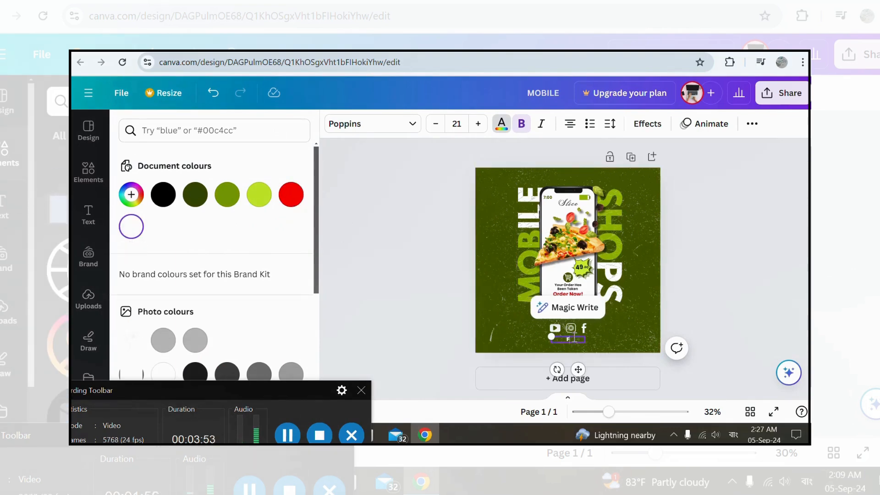
type("OLLOW ON")
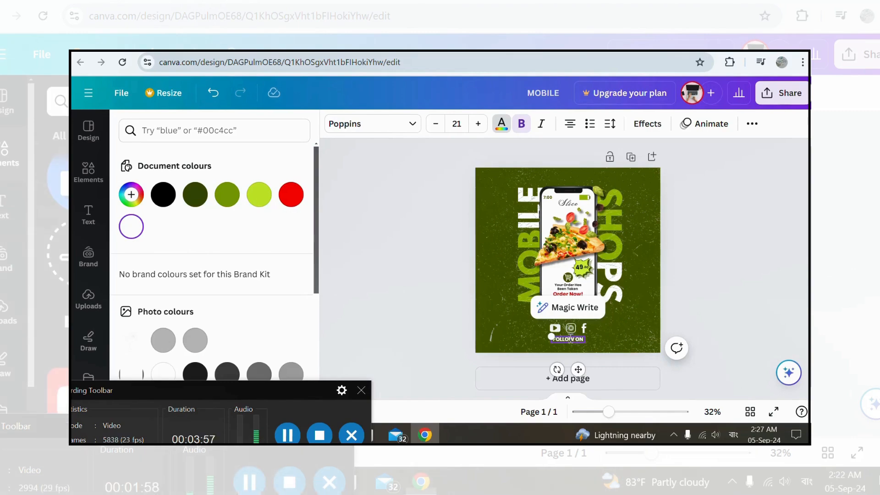
- Set the FOLLOW ON text to Roboto at size 22 with wider letter spacing, centred under the social media icons
left_click(372, 124)
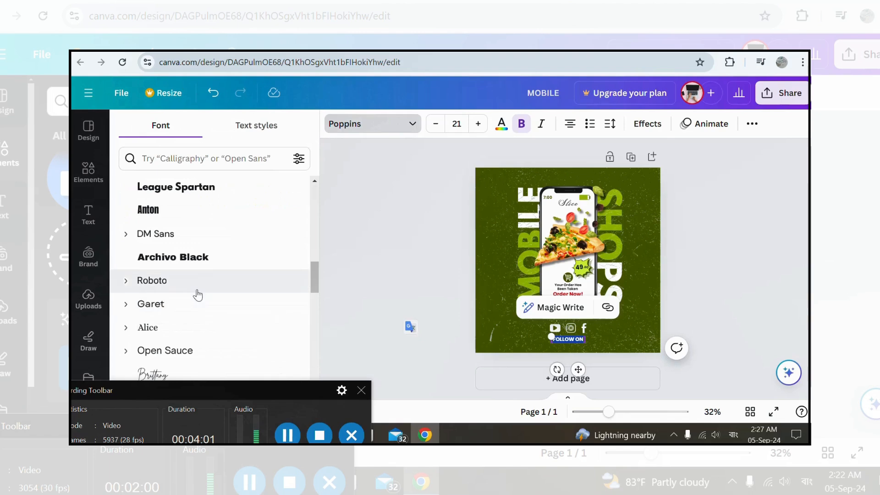
left_click(197, 291)
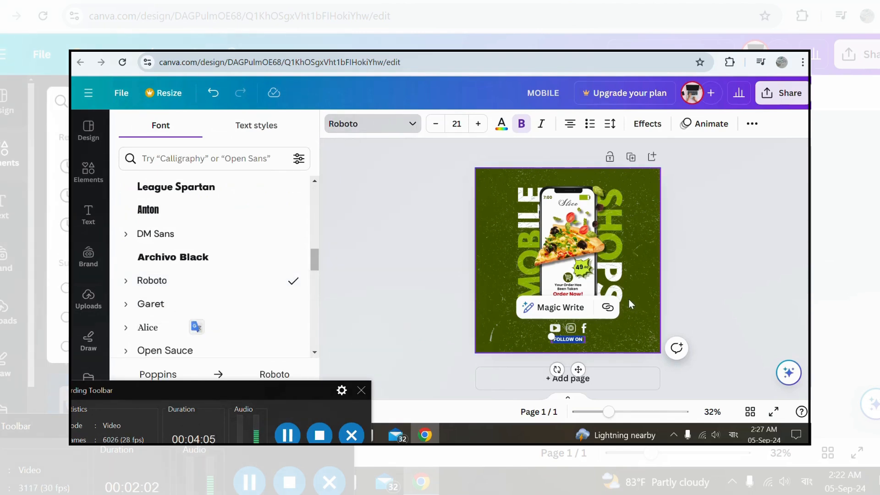
left_click_drag(578, 369, 575, 367)
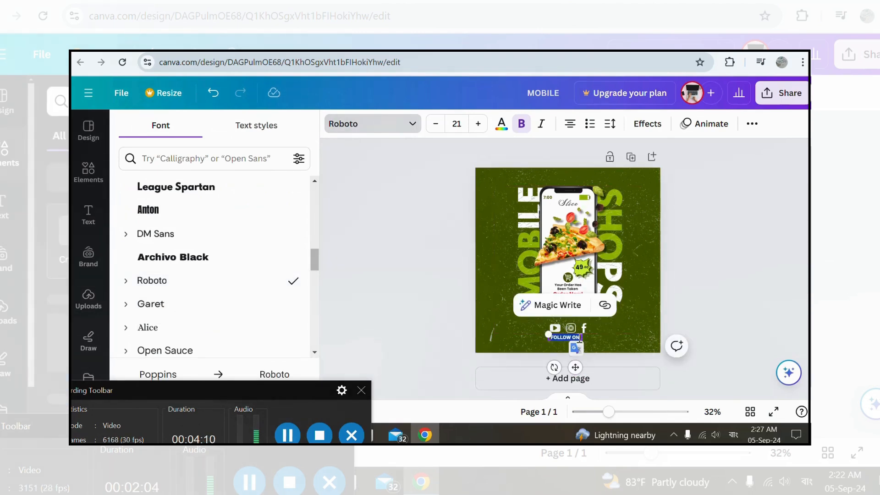
left_click(478, 125)
left_click_drag(576, 369, 578, 366)
left_click(614, 128)
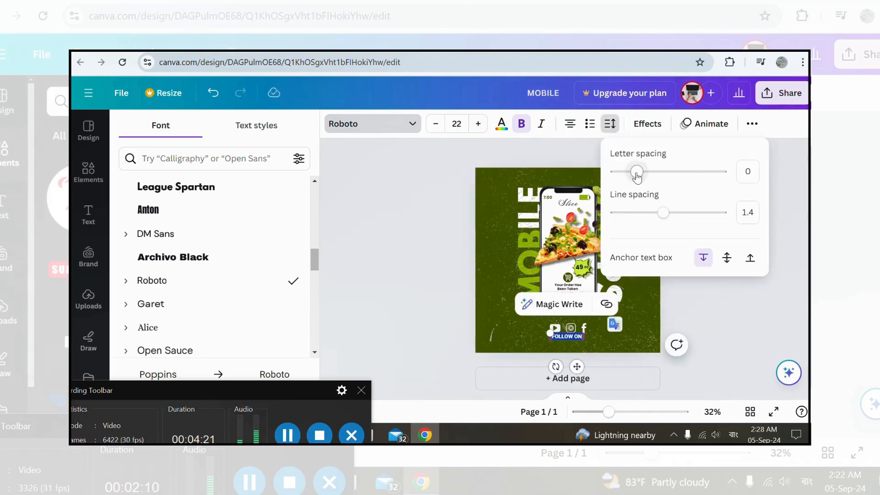
left_click_drag(639, 173, 642, 175)
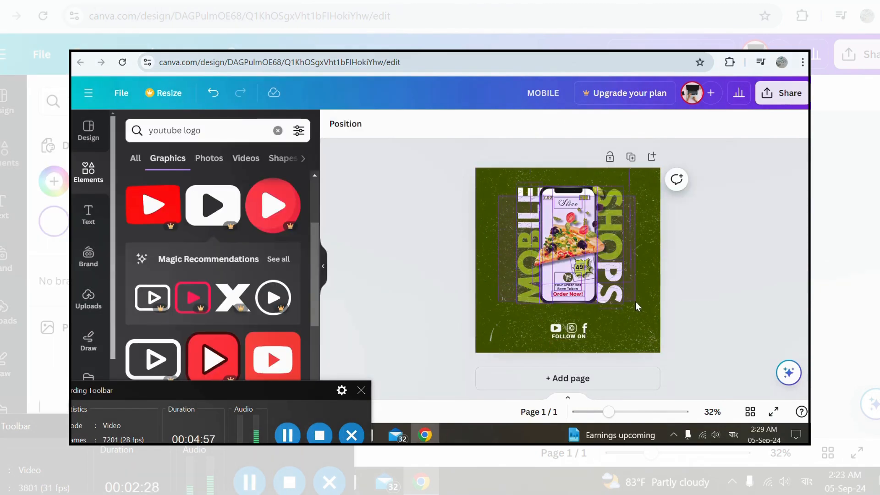
- Group the phone artwork with the MOBILE SHOPS text and nudge the group slightly on the green background
left_click_drag(637, 301, 638, 302)
left_click(584, 337)
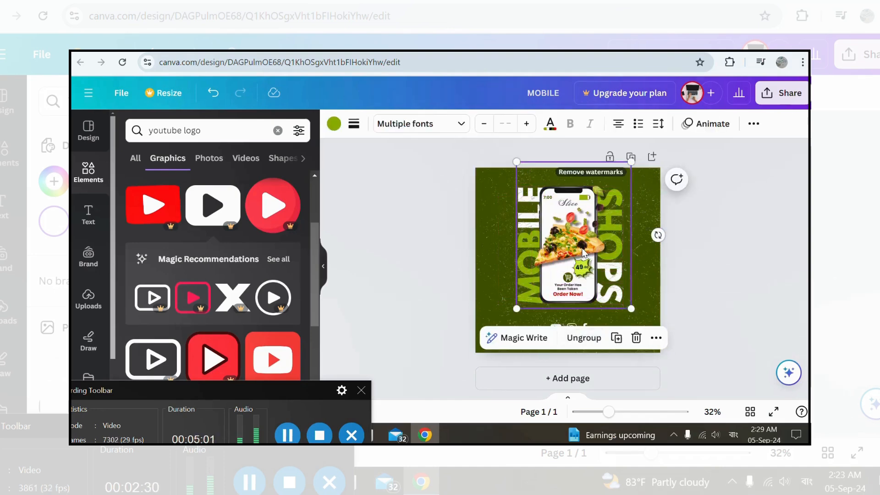
left_click_drag(583, 253, 579, 254)
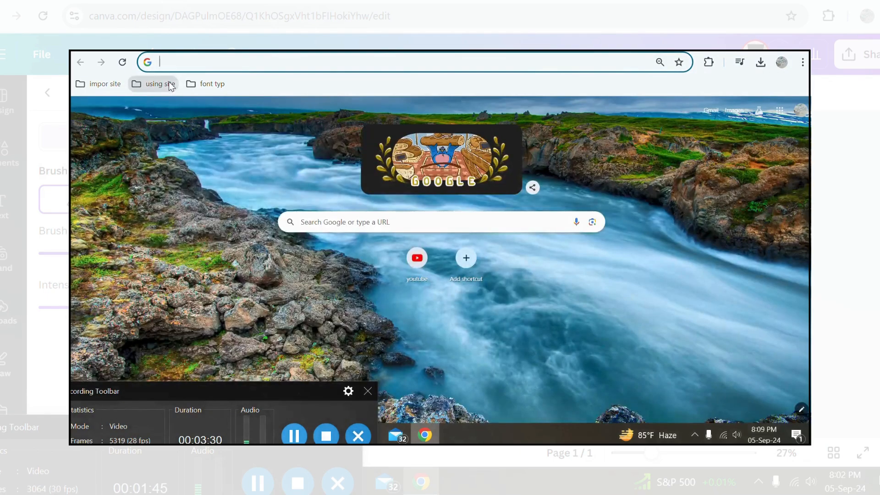
- Switch to Pinterest from the saved bookmarks and search it for tomato picture
left_click(169, 83)
left_click(161, 123)
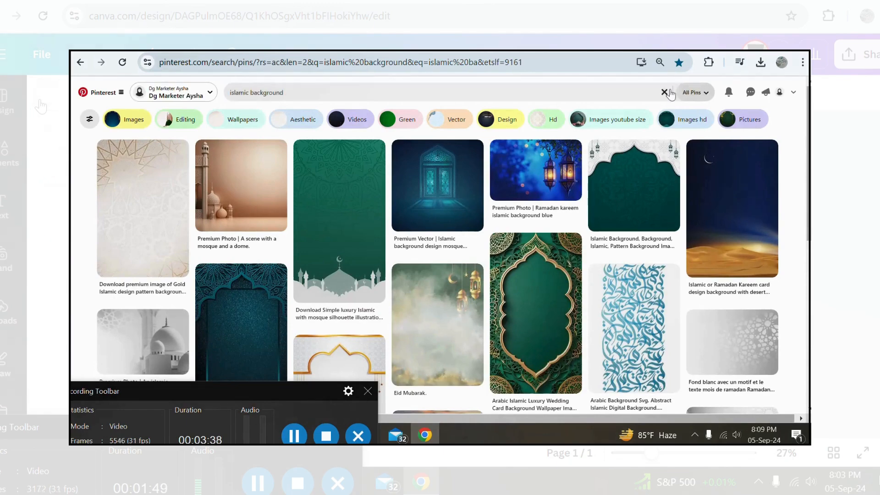
left_click(669, 91)
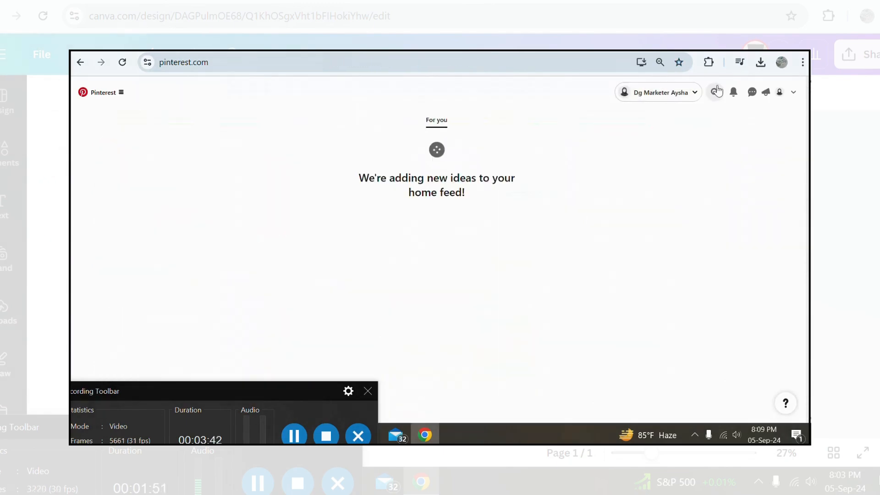
left_click(717, 91)
type("tomato")
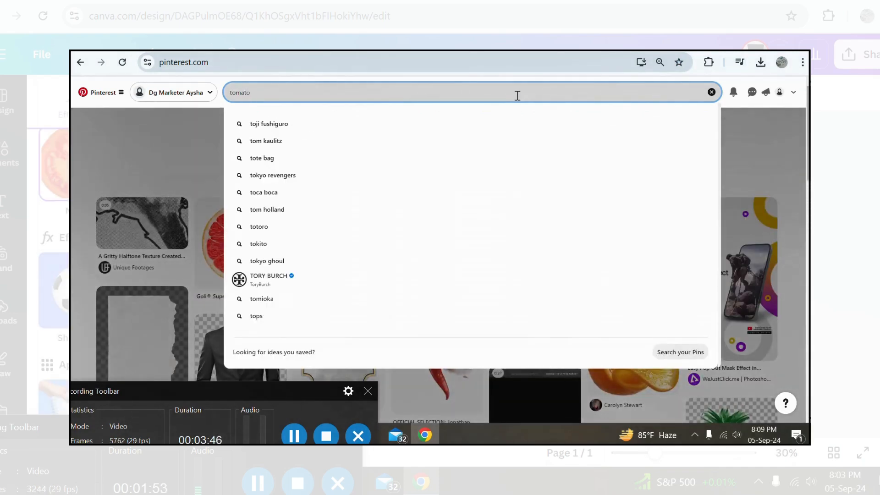
key("Return")
left_click(308, 91)
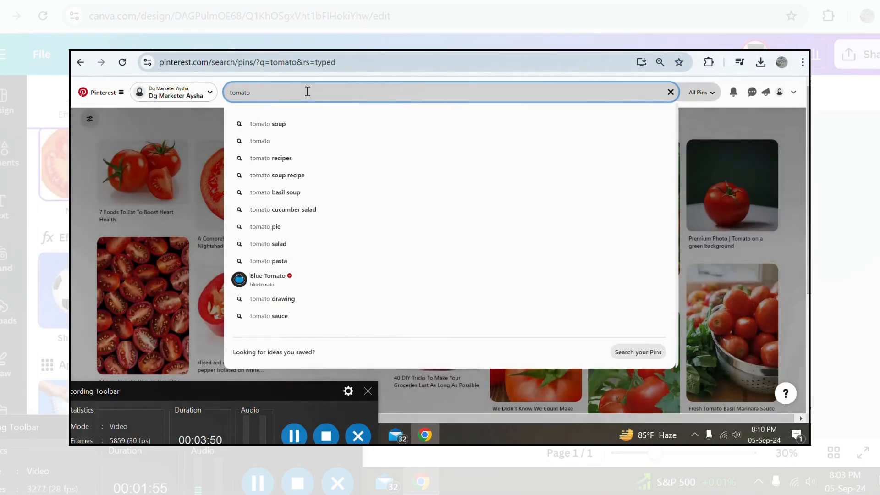
type("pict")
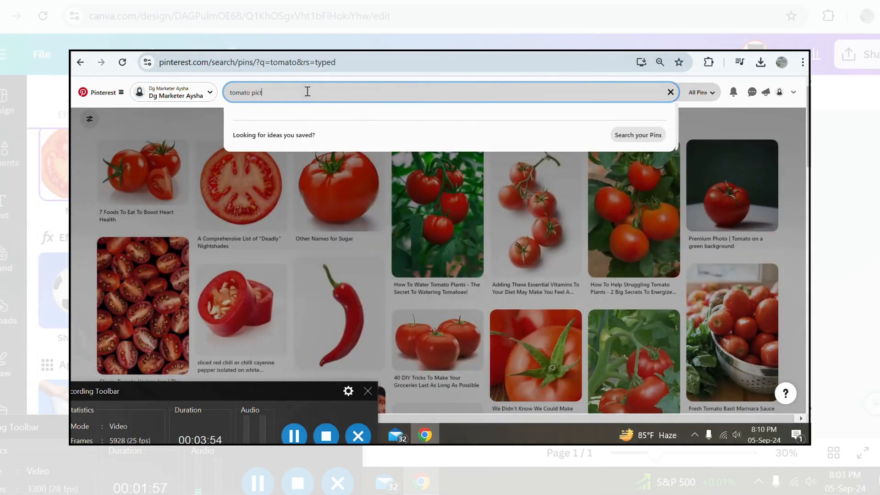
left_click(259, 123)
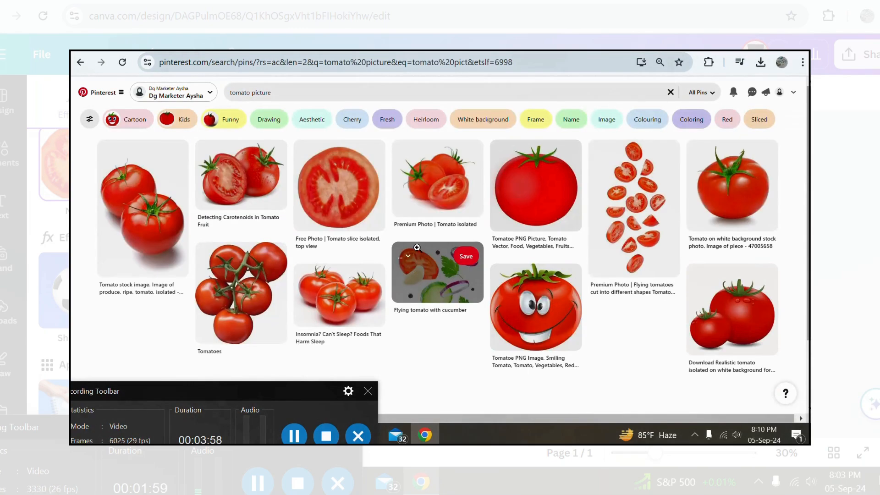
- Open the whole tomato with green stem, find the related PngFind tomato on a transparent background and download its image
left_click(718, 186)
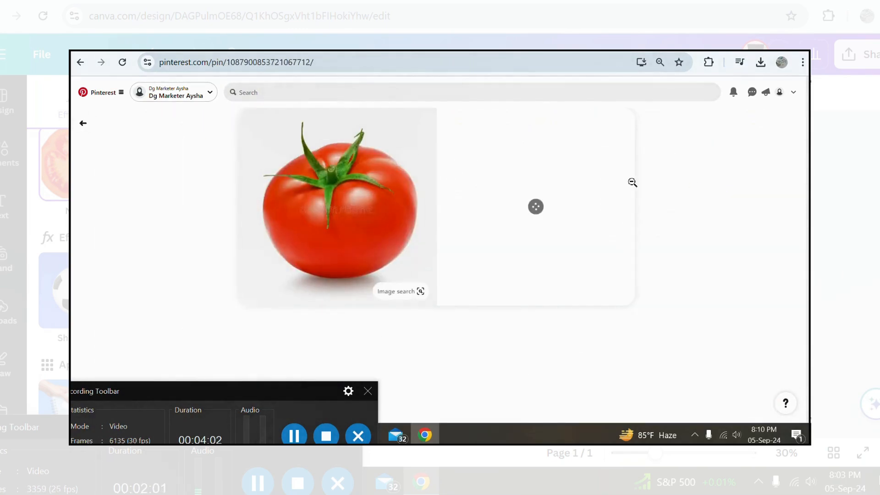
scroll(535, 205, "down", 5)
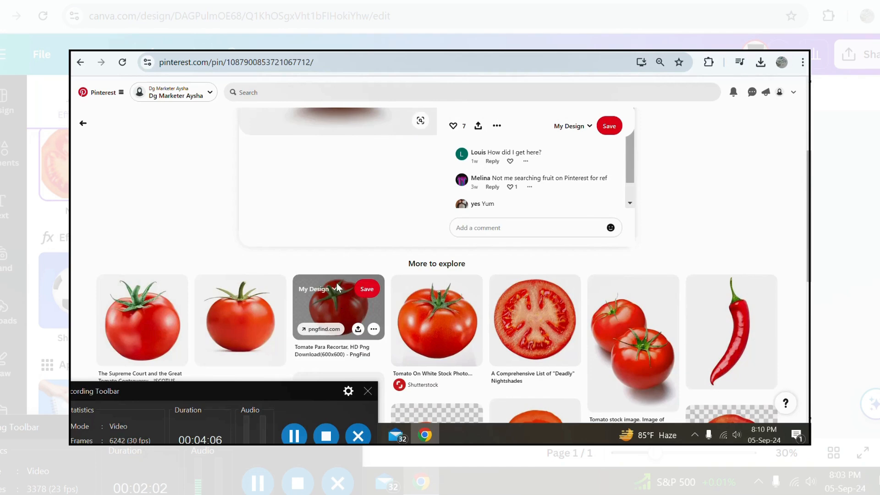
left_click(340, 308)
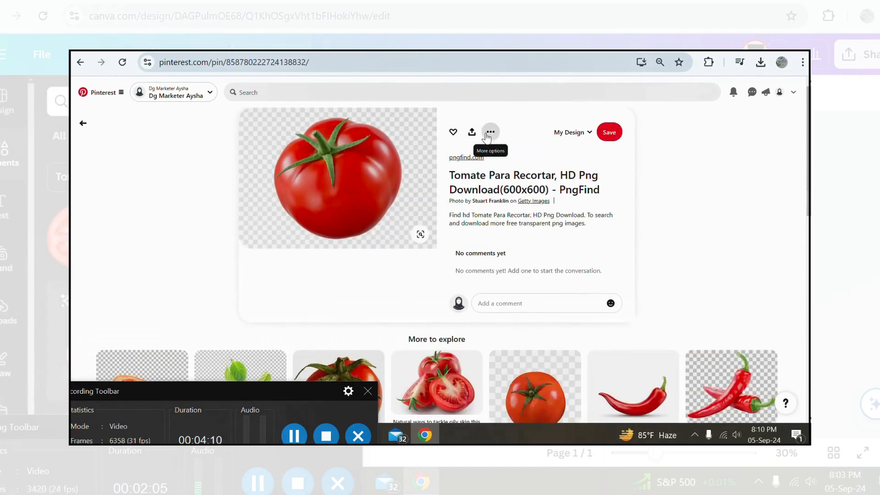
left_click(484, 156)
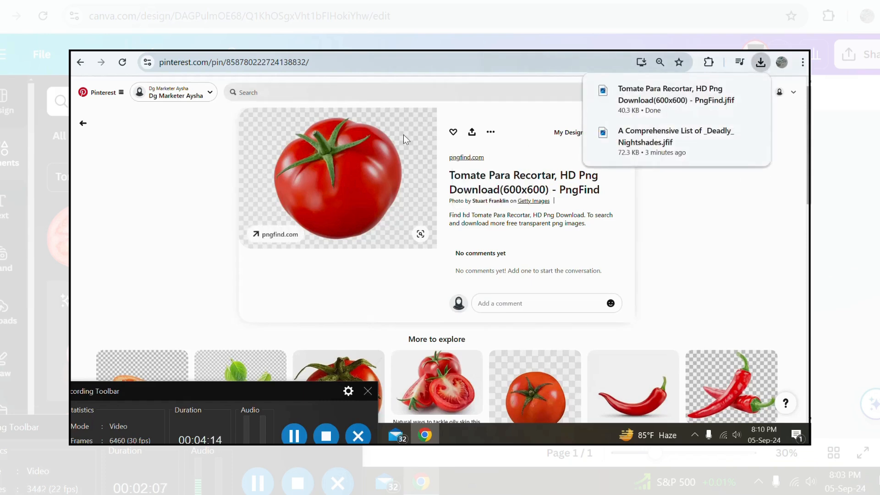
- Switch back to the Canva design and upload the downloaded tomato slice and whole tomato images from Downloads
key("ctrl+Tab")
left_click(88, 302)
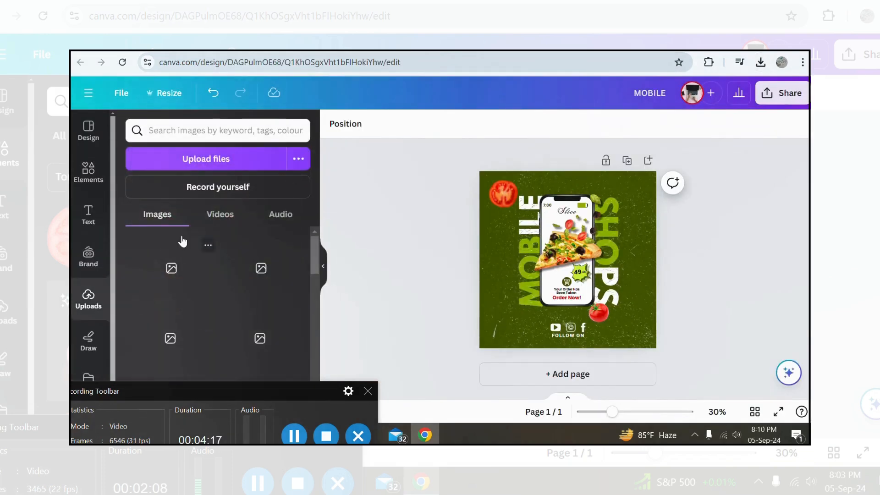
left_click(210, 159)
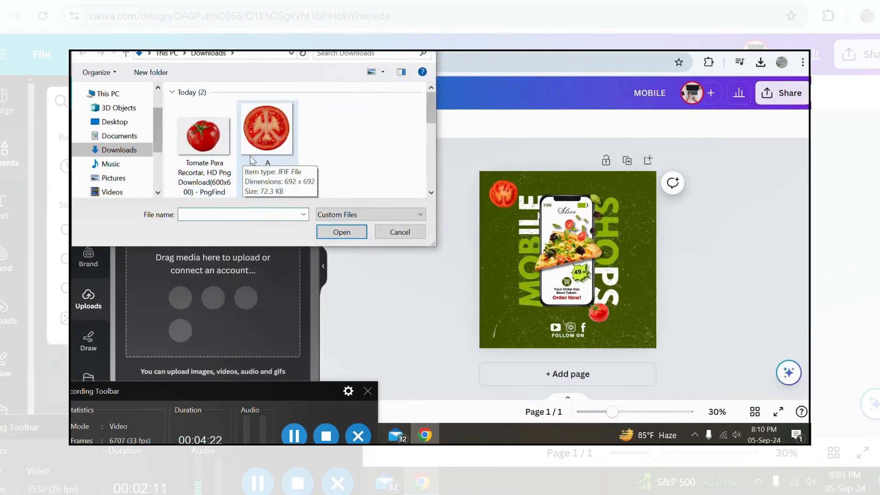
left_click(251, 159)
left_click(204, 137, "ctrl")
left_click(341, 232)
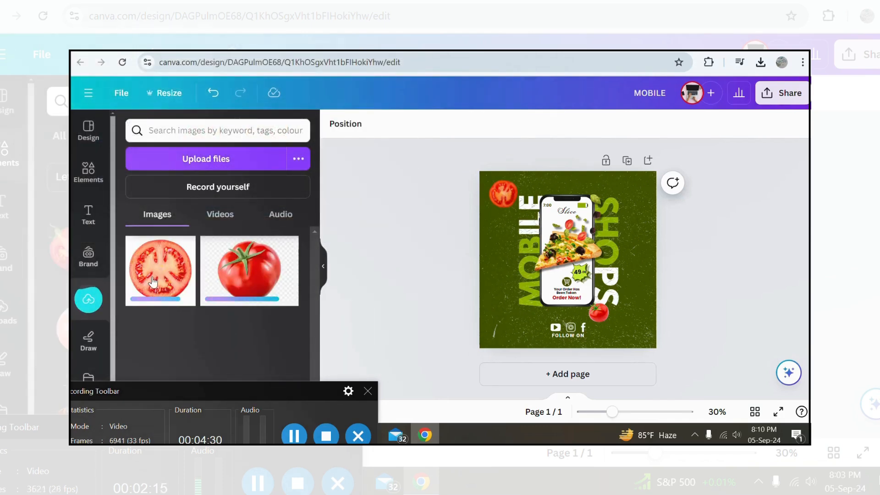
- Add the uploaded tomato slice and whole tomato images to the design and move the whole tomato to the lower-right corner
left_click(152, 281)
left_click(271, 282)
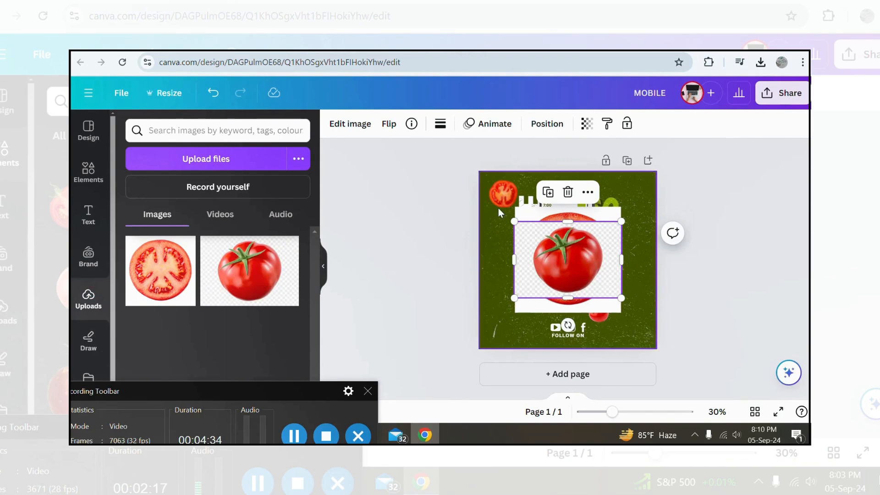
left_click(502, 237)
left_click_drag(573, 269, 614, 333)
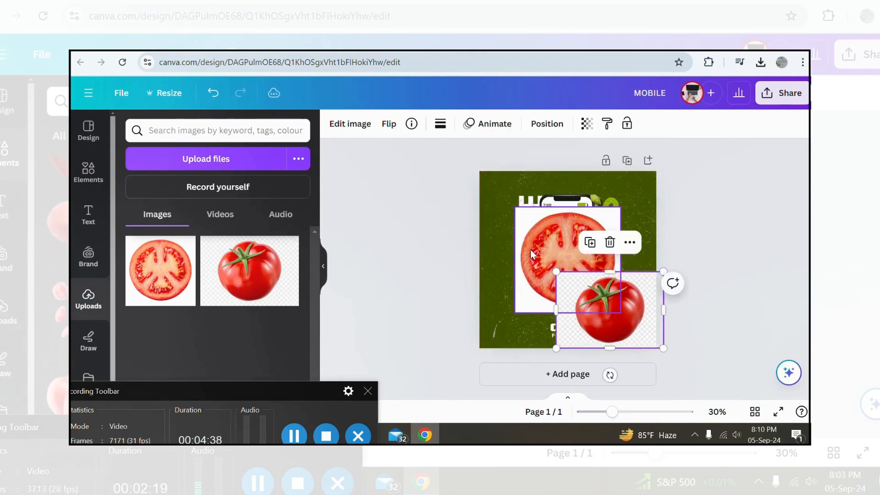
- Remove the tomato slice's background, shrink it into the design's upper-left corner and rotate it to about -17°
left_click(530, 250)
left_click(350, 124)
left_click(147, 209)
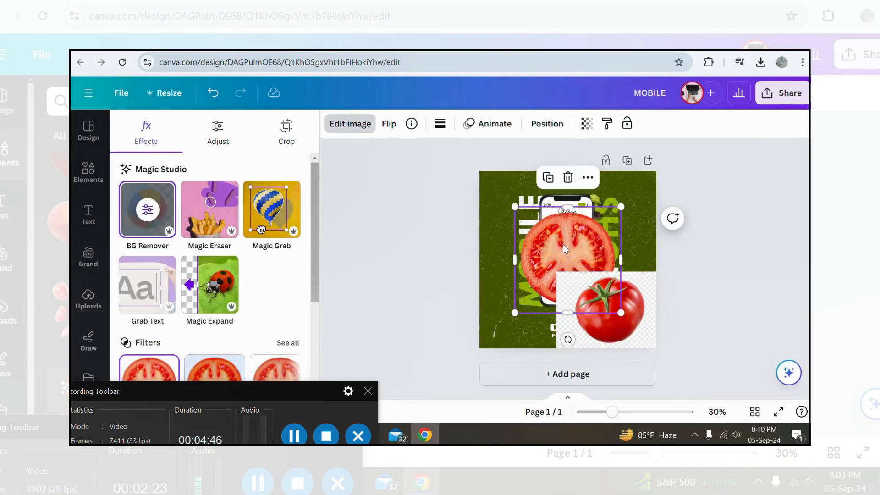
left_click_drag(568, 247, 517, 211)
left_click_drag(570, 277, 536, 202)
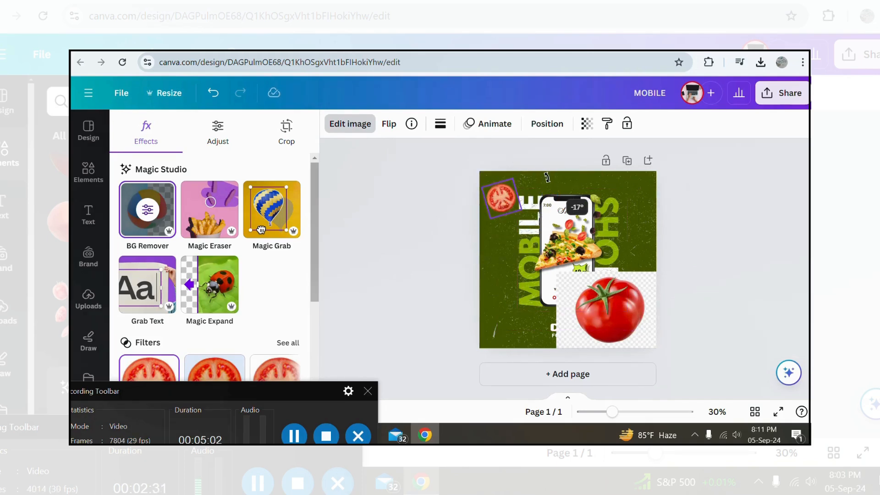
- Remove the whole tomato's background and brush blur onto the tomato slice with brush size 100 and intensity 11
left_click(581, 298)
left_click(147, 210)
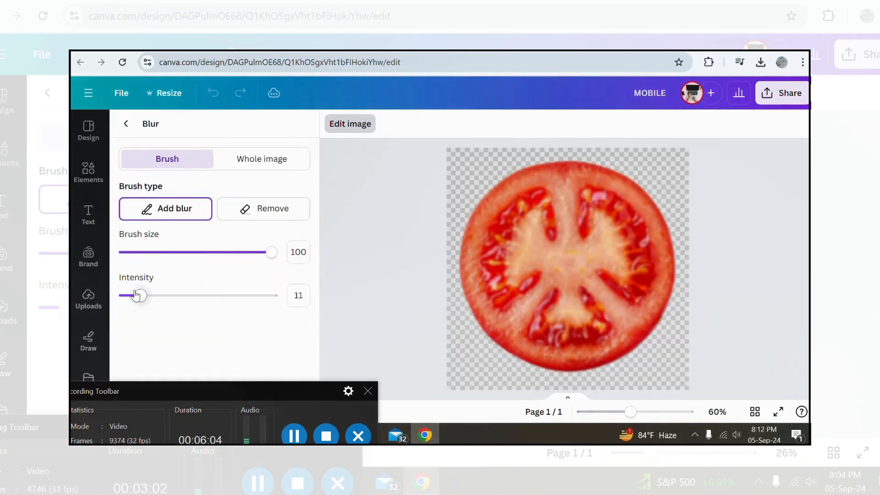
mouse_move(428, 231)
left_mouse_down()
mouse_move(542, 204)
mouse_move(522, 186)
mouse_move(552, 324)
mouse_move(578, 352)
mouse_move(601, 296)
mouse_move(655, 242)
mouse_move(401, 278)
left_mouse_up()
left_click_drag(636, 241, 637, 240)
left_click(126, 124)
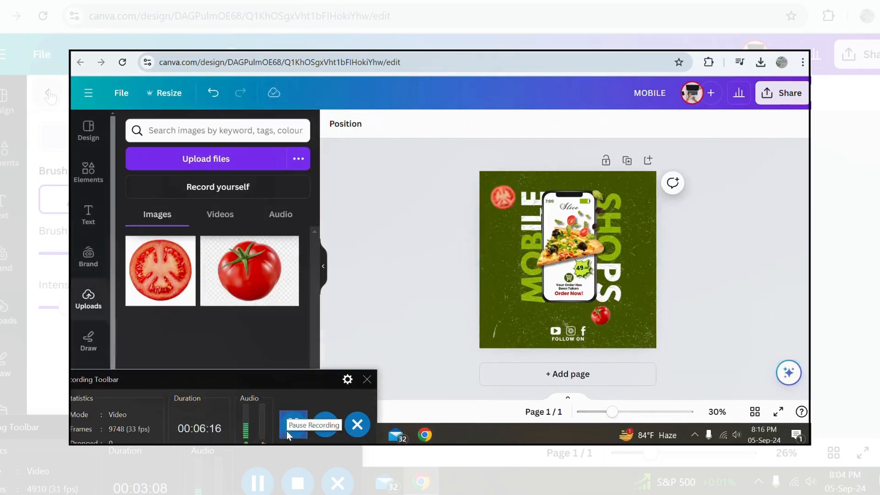
- Brush blur onto the side of the whole tomato below the SHOPS text with brush size 100 and intensity 30
left_click(604, 317)
left_click(339, 120)
scroll(254, 307, "down", 3)
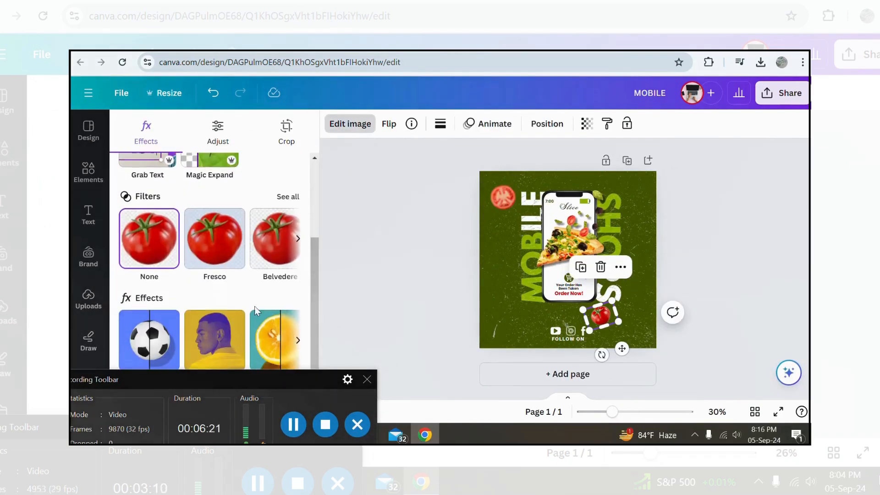
left_click(284, 351)
left_click_drag(156, 297, 162, 295)
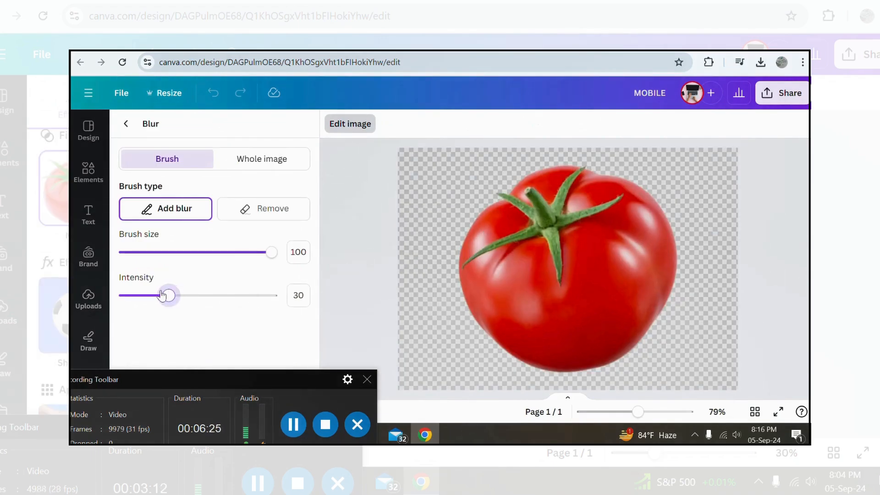
mouse_move(461, 236)
left_mouse_down()
mouse_move(548, 191)
mouse_move(651, 353)
mouse_move(557, 257)
mouse_move(668, 274)
mouse_move(489, 312)
left_mouse_up()
left_click(122, 124)
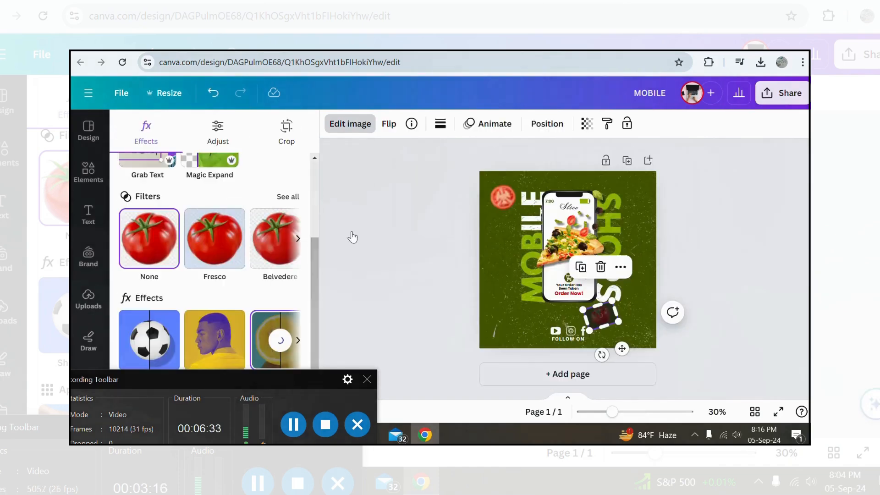
left_click(750, 251)
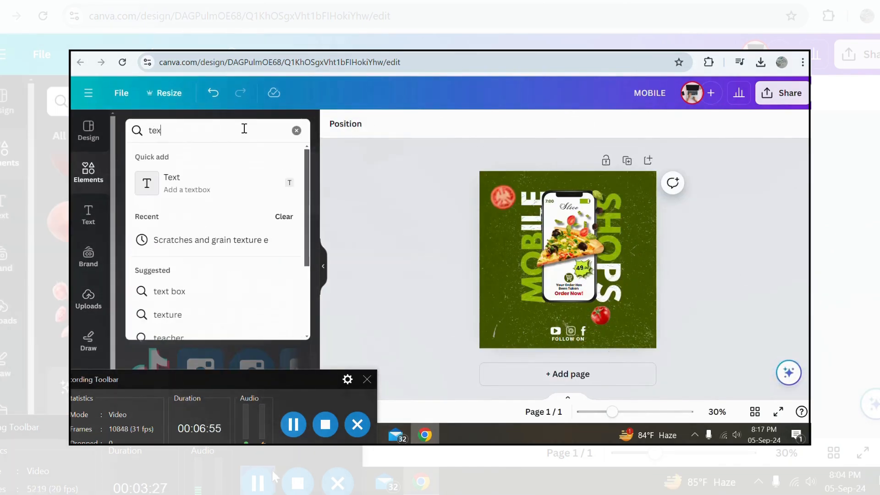
- Search the elements for texture, limit the results to graphics and add the white powder splash to the design
type("ure")
key("Return")
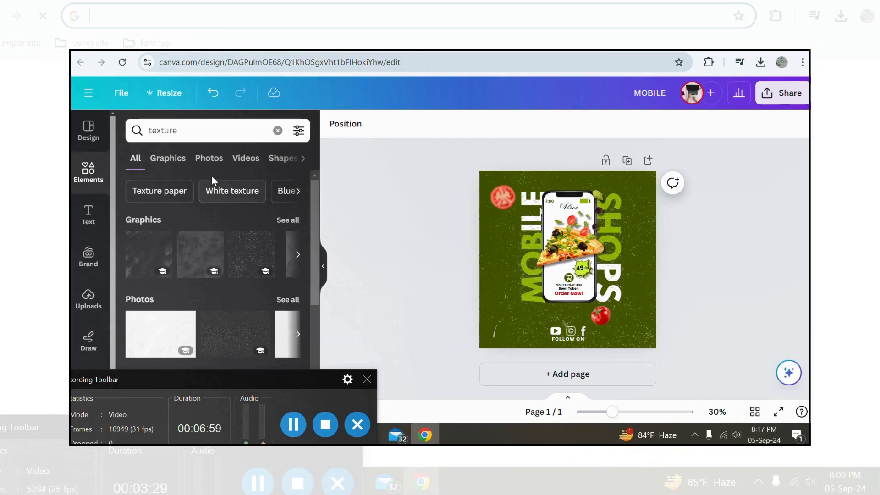
left_click(168, 158)
scroll(222, 268, "down", 5)
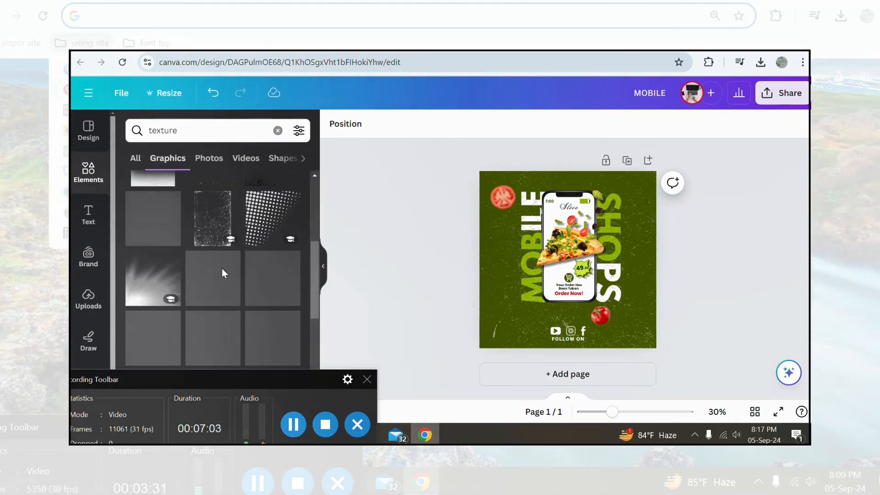
scroll(222, 268, "down", 5)
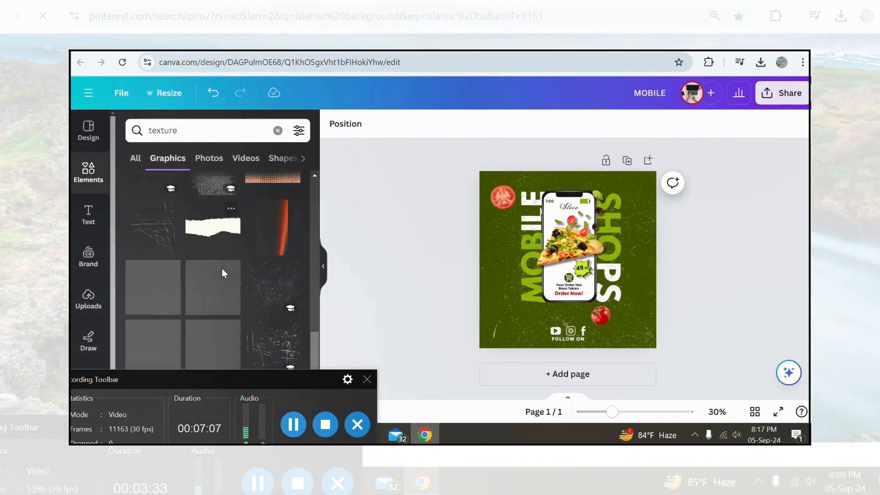
mouse_move(149, 277)
scroll(149, 277, "down", 5)
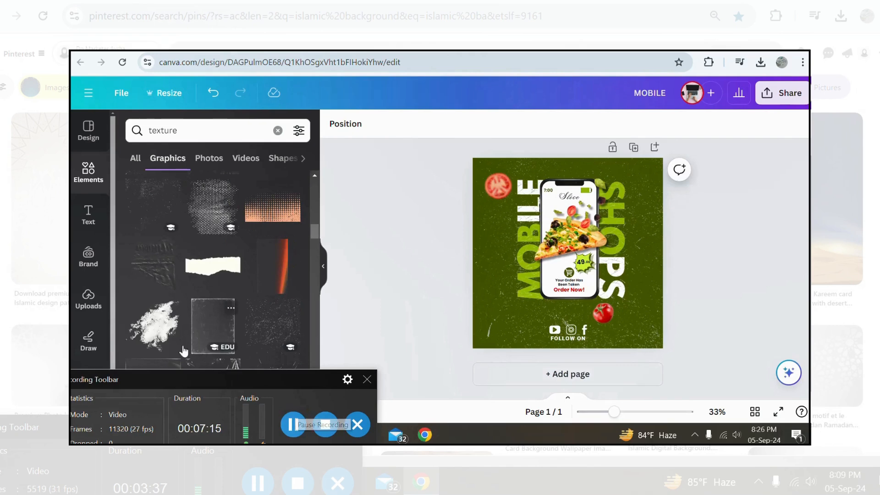
left_click(154, 324)
- Shrink the white powder splash and position it partly off the page over the design's lower-left corner
left_click_drag(598, 258, 527, 308)
left_click_drag(562, 360, 509, 315)
left_click_drag(491, 276, 496, 352)
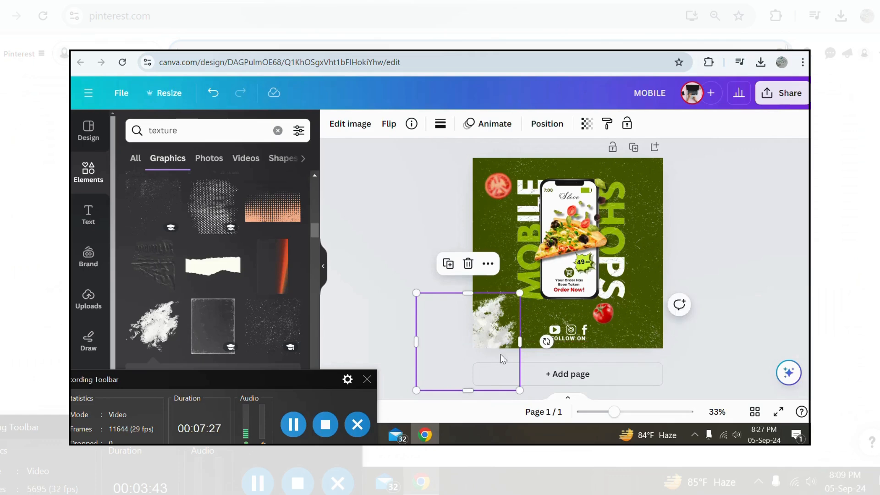
left_click_drag(519, 389, 510, 381)
left_click_drag(489, 337, 496, 339)
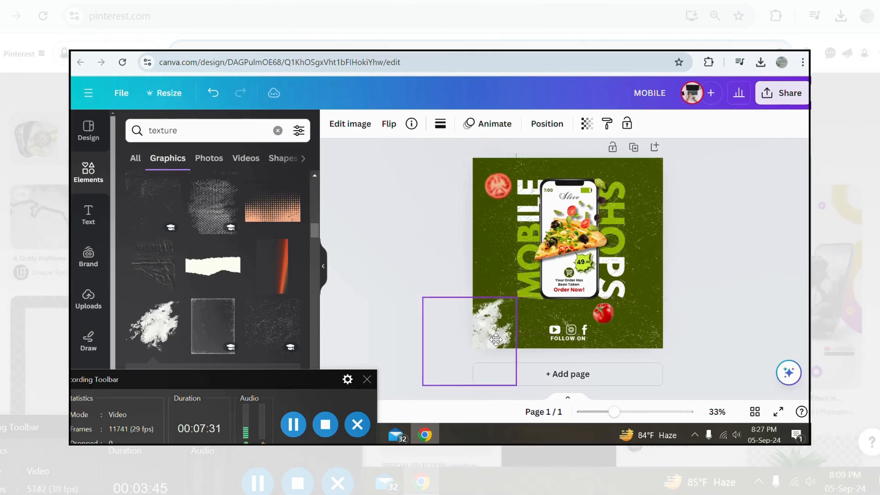
- Duplicate the white powder splash, place the copy over the design's upper-right corner and resize it to about 444 × 419
left_click(450, 269)
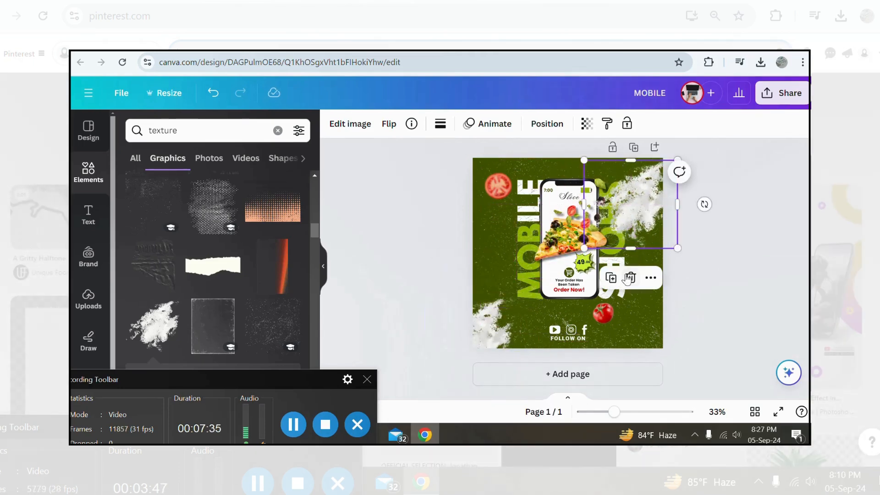
left_click_drag(705, 204, 663, 169)
left_click_drag(709, 211, 701, 203)
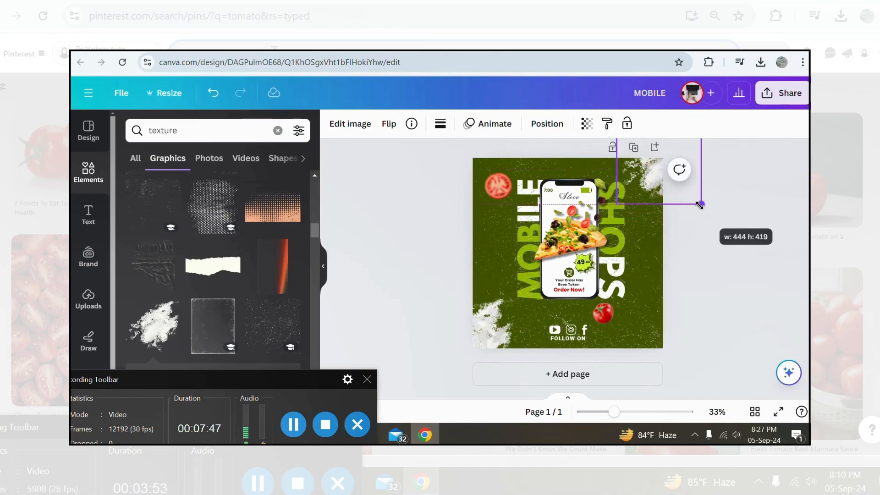